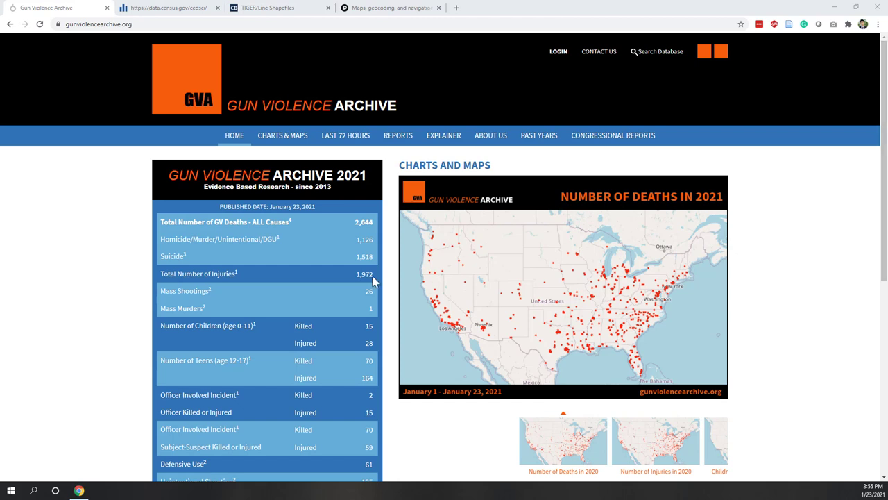
Step: Open the Mass Shootings in 2019 report from Gun Violence Archive's Reports list
{"action": "left_click", "coordinate": [58, 221]}
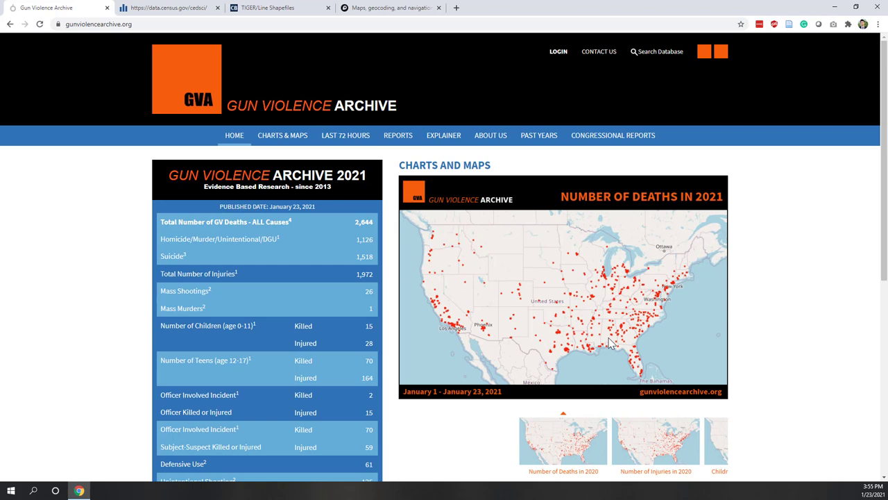
{"action": "left_click", "coordinate": [394, 140]}
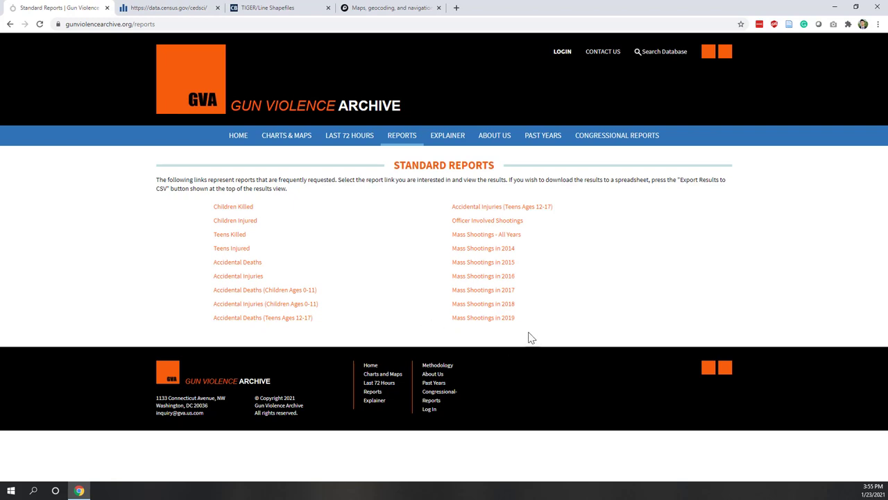
{"action": "left_click", "coordinate": [510, 318]}
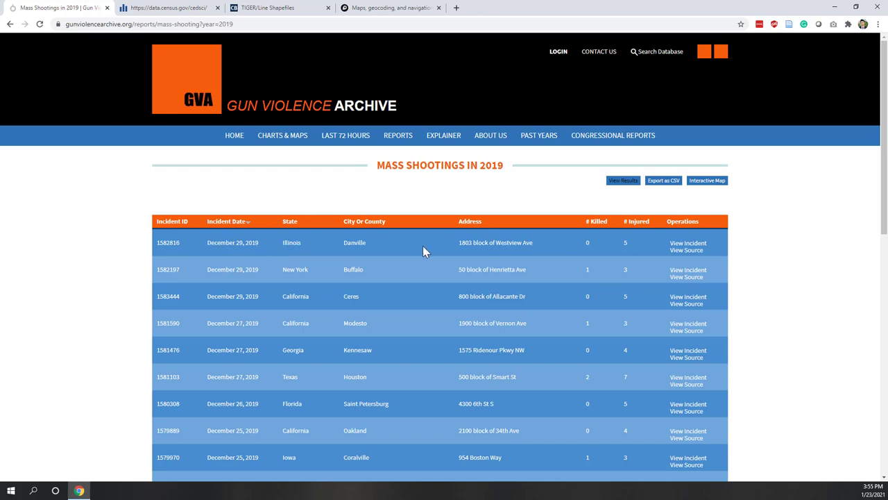
Step: Export the 2019 mass shootings table as CSV and download the file
{"action": "left_click", "coordinate": [666, 183]}
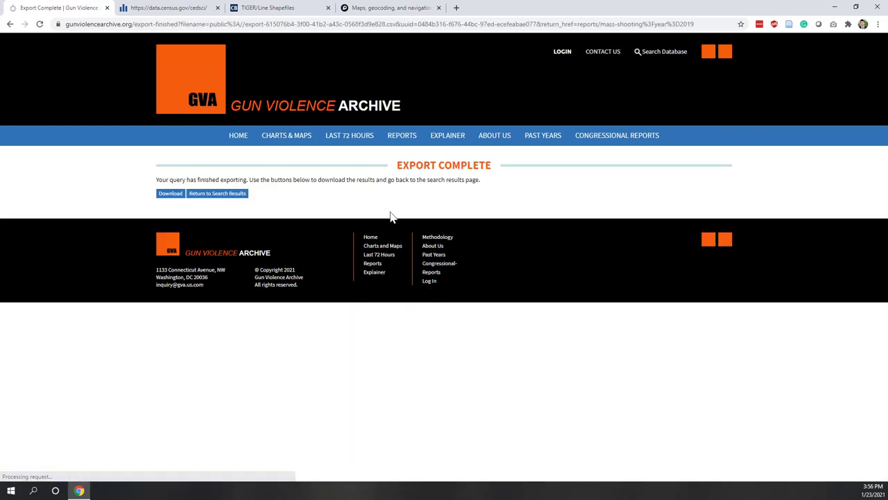
{"action": "left_click", "coordinate": [171, 194]}
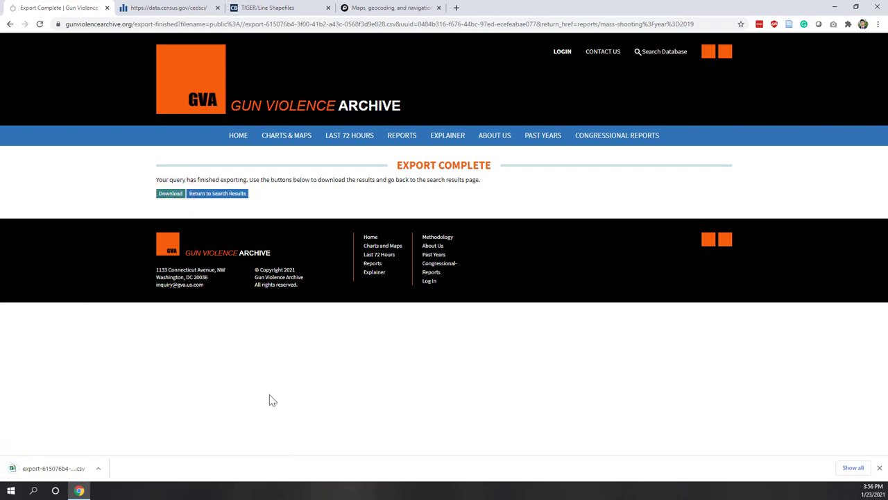
{"action": "left_click", "coordinate": [142, 9]}
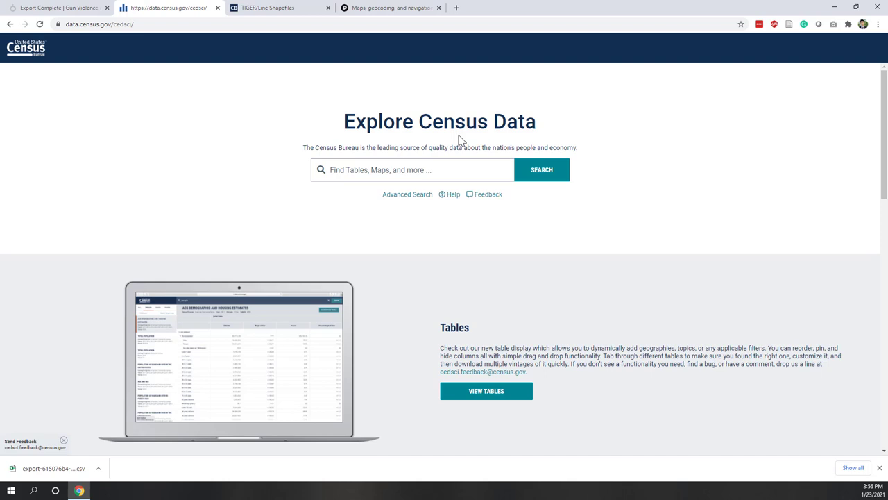
Step: Search census data for 'population' and open the Total Population table
{"action": "left_click", "coordinate": [458, 169]}
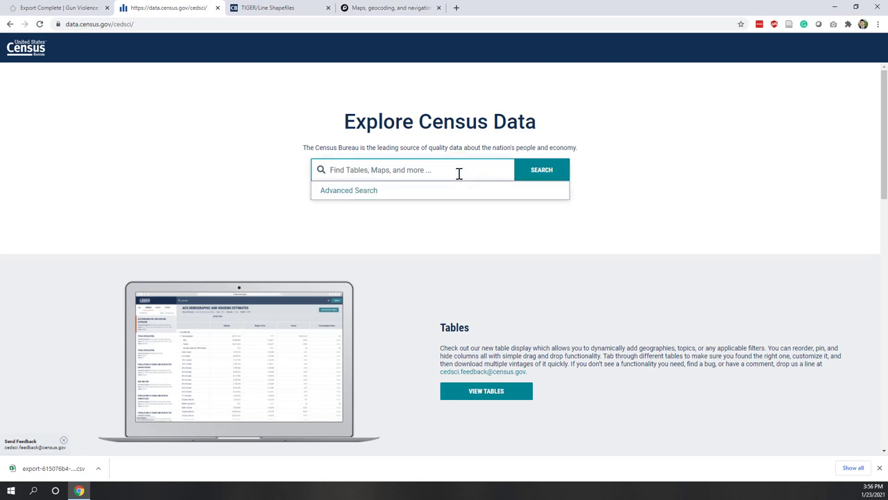
{"action": "type", "text": "population"}
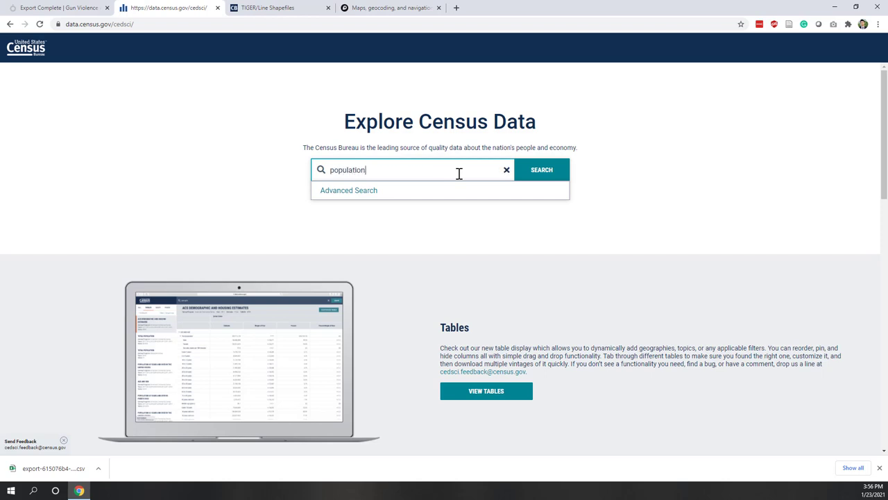
{"action": "key", "text": "Return"}
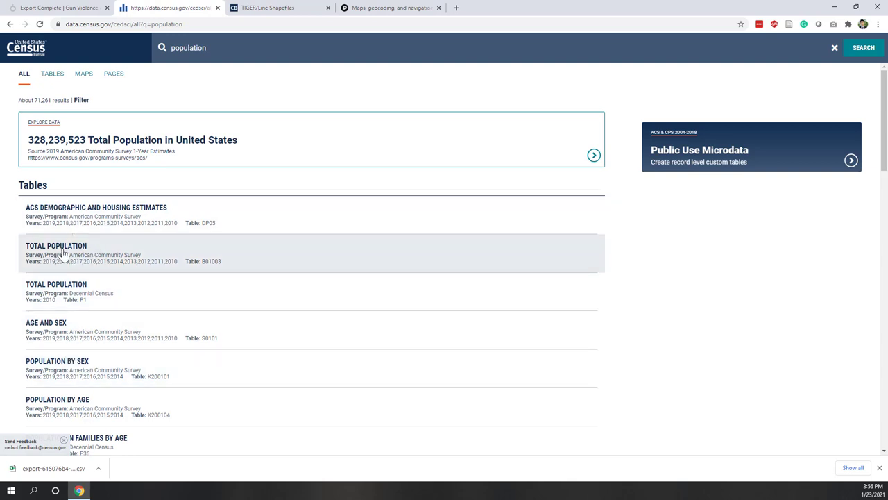
{"action": "left_click", "coordinate": [63, 255]}
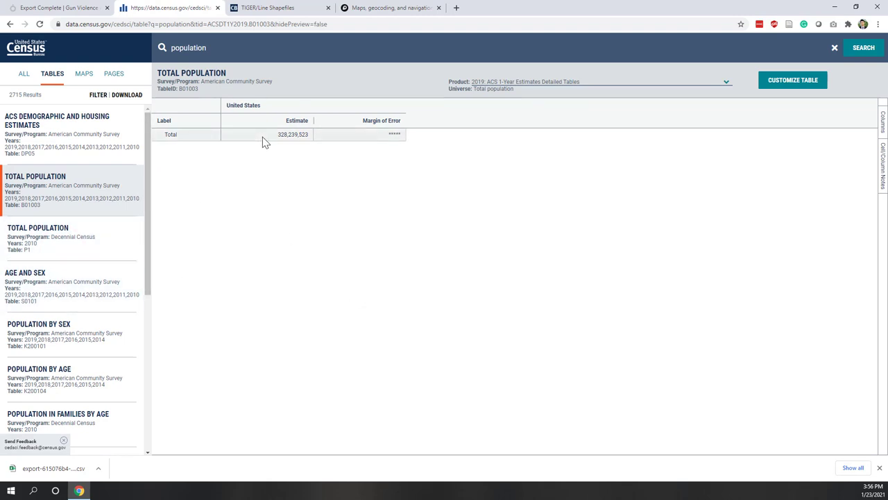
Step: Filter the results to State geography with All States in United States
{"action": "left_click", "coordinate": [98, 96]}
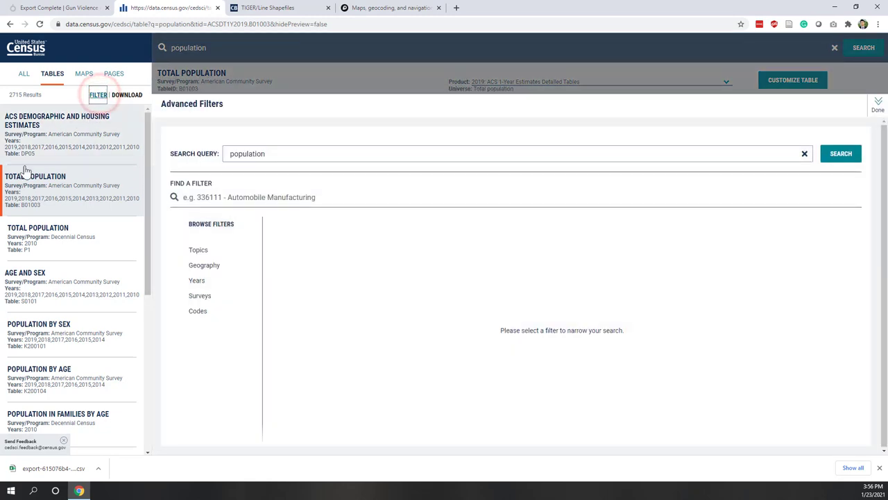
{"action": "left_click", "coordinate": [190, 265]}
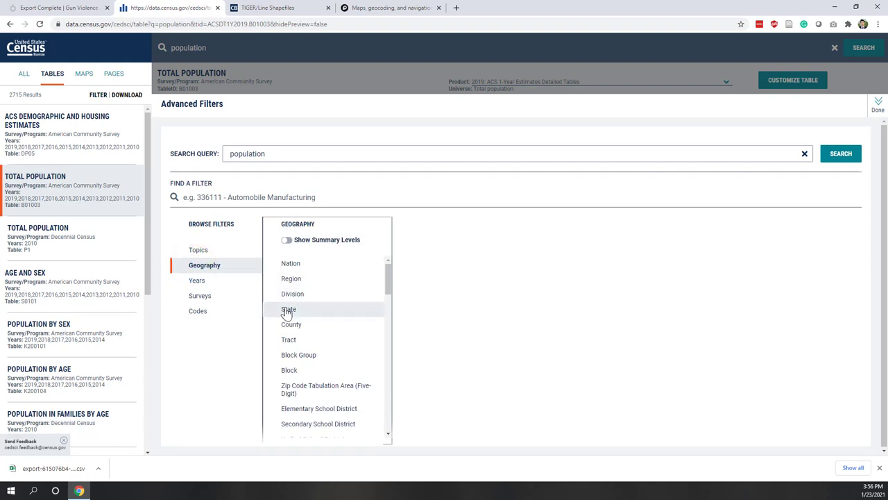
{"action": "left_click", "coordinate": [287, 309]}
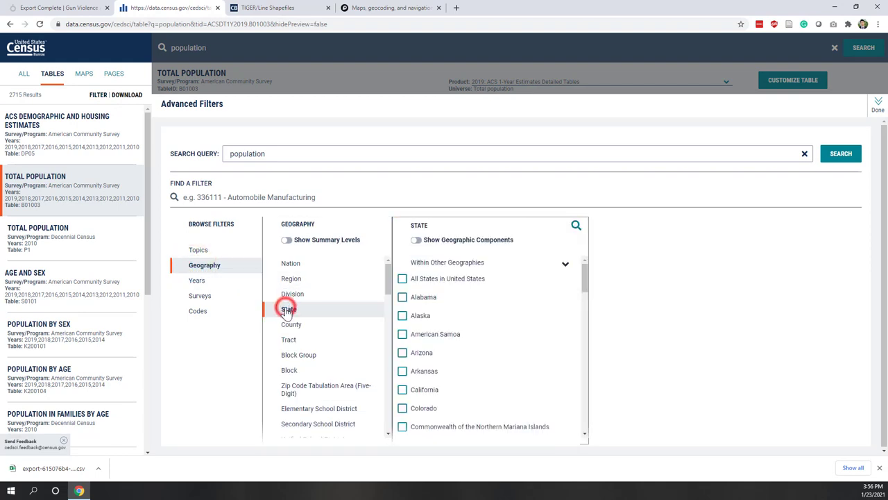
{"action": "left_click", "coordinate": [402, 279]}
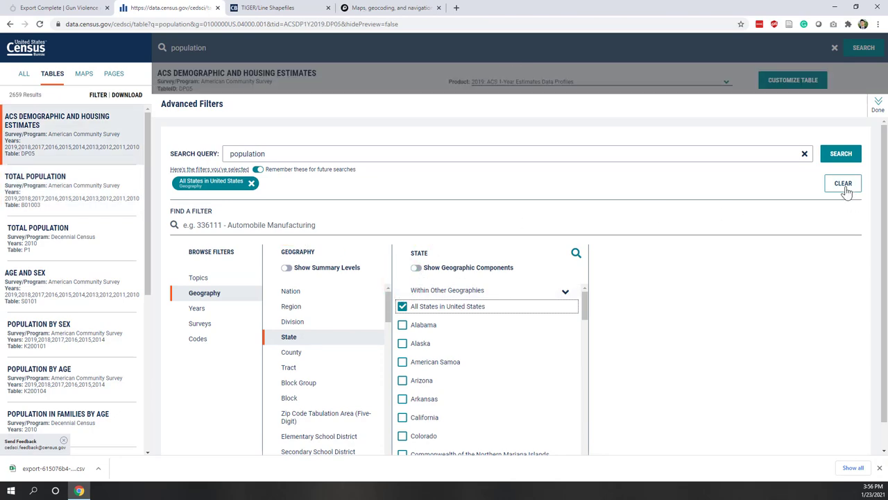
{"action": "left_click", "coordinate": [878, 108]}
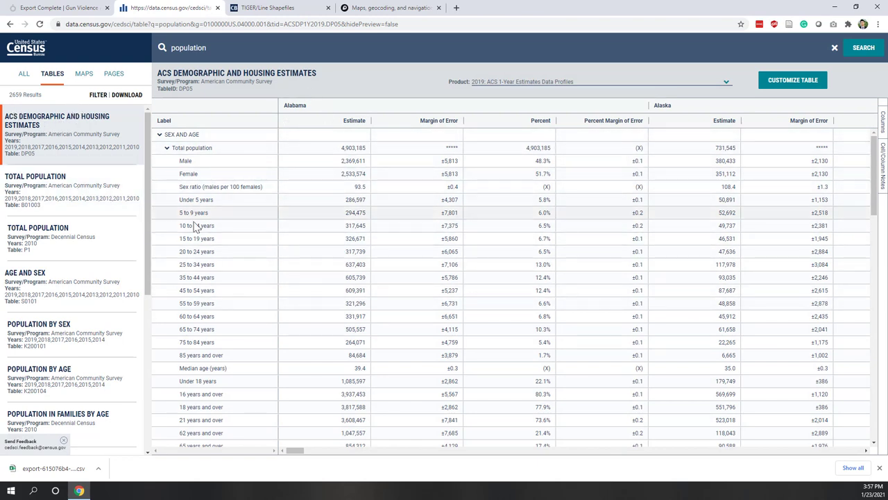
Step: Show the Total Population table by state and inspect Alabama's values
{"action": "left_click", "coordinate": [80, 201]}
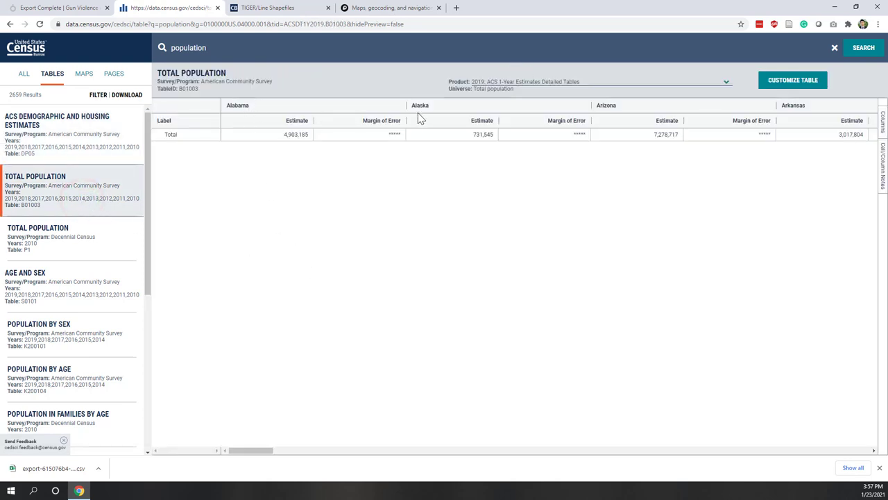
{"action": "mouse_move", "coordinate": [255, 451]}
{"action": "left_mouse_down"}
{"action": "mouse_move", "coordinate": [410, 456]}
{"action": "mouse_move", "coordinate": [253, 459]}
{"action": "left_mouse_up"}
{"action": "left_click", "coordinate": [389, 134]}
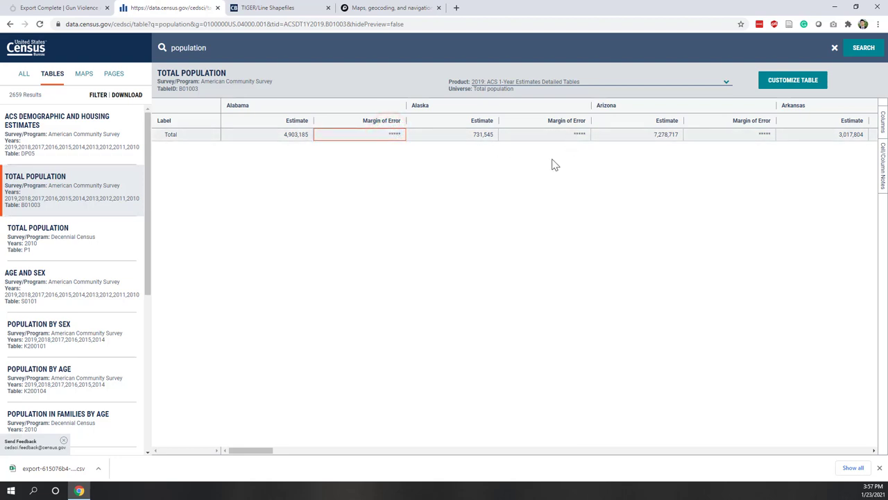
{"action": "left_click", "coordinate": [500, 238]}
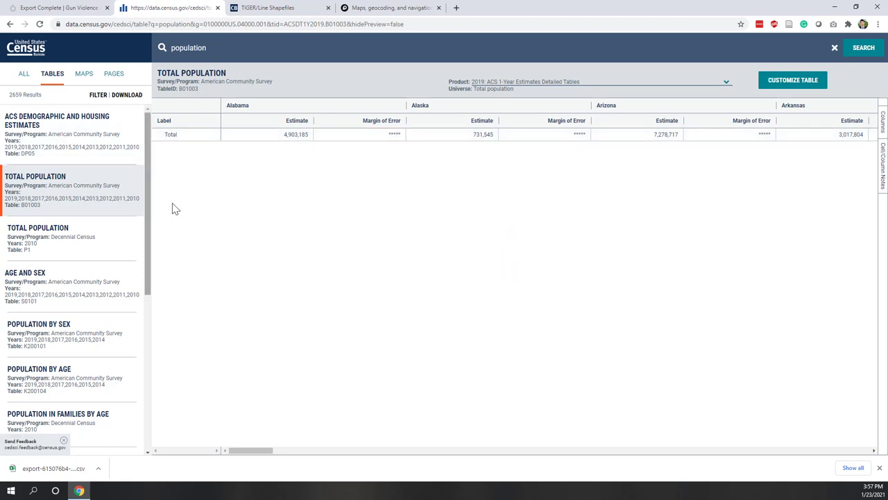
Step: Mark the Total Population table for download, keeping only the 2019 1-Year vintage
{"action": "left_click", "coordinate": [131, 97]}
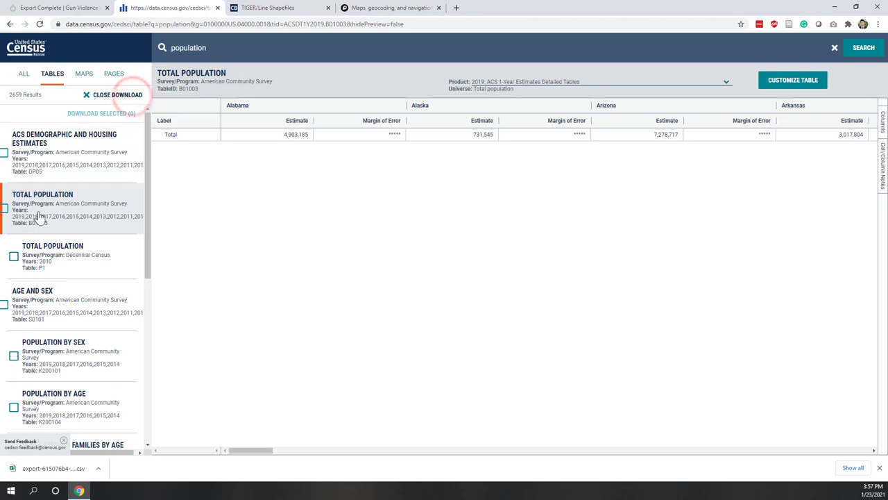
{"action": "left_click", "coordinate": [5, 209]}
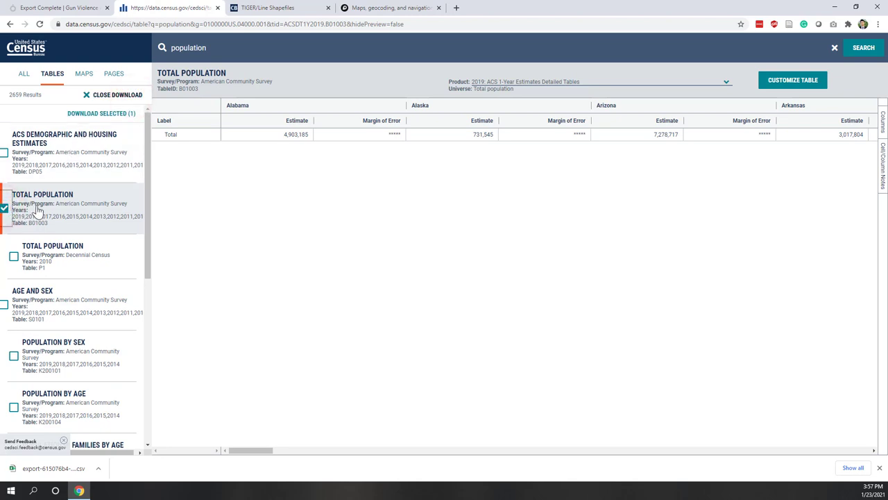
{"action": "left_click", "coordinate": [107, 115]}
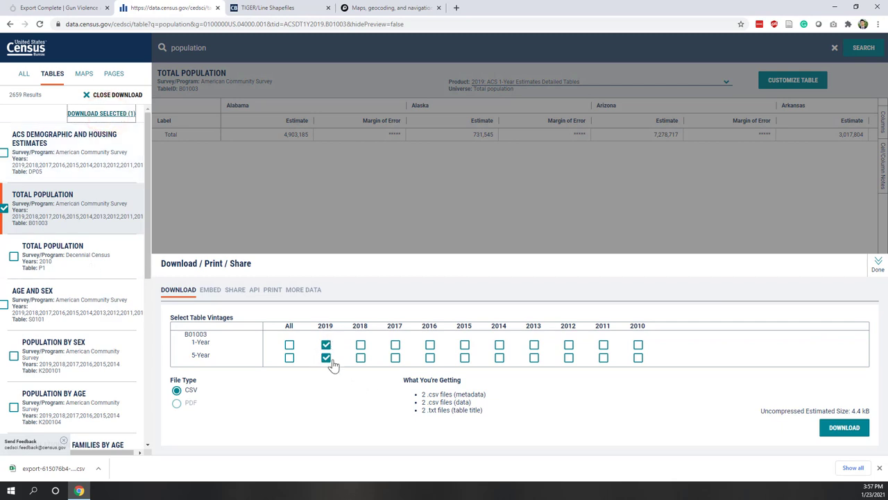
{"action": "left_click", "coordinate": [326, 359]}
{"action": "left_click", "coordinate": [454, 395]}
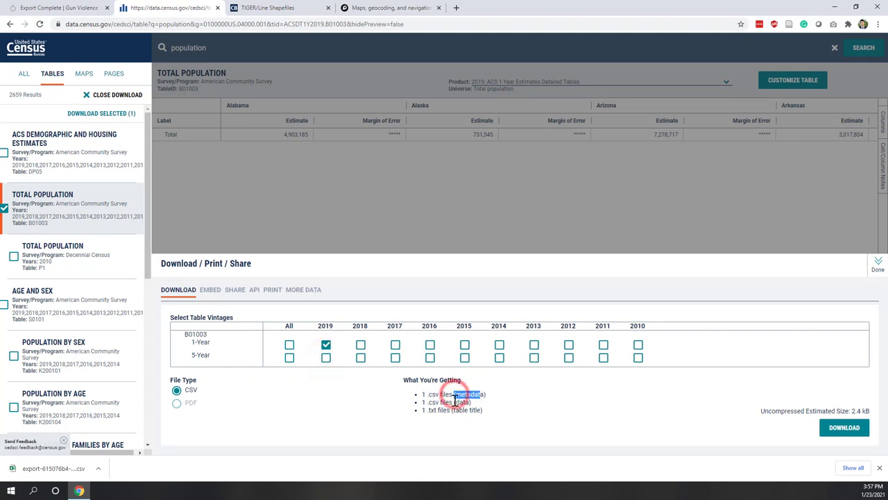
{"action": "left_click", "coordinate": [454, 403]}
{"action": "left_click_drag", "start_coordinate": [455, 402], "coordinate": [471, 403]}
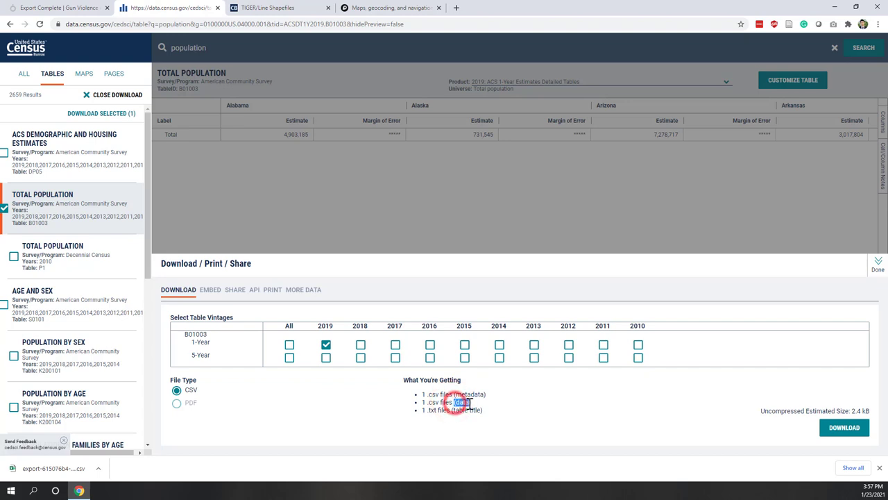
{"action": "triple_click", "coordinate": [433, 410]}
{"action": "left_click", "coordinate": [479, 410]}
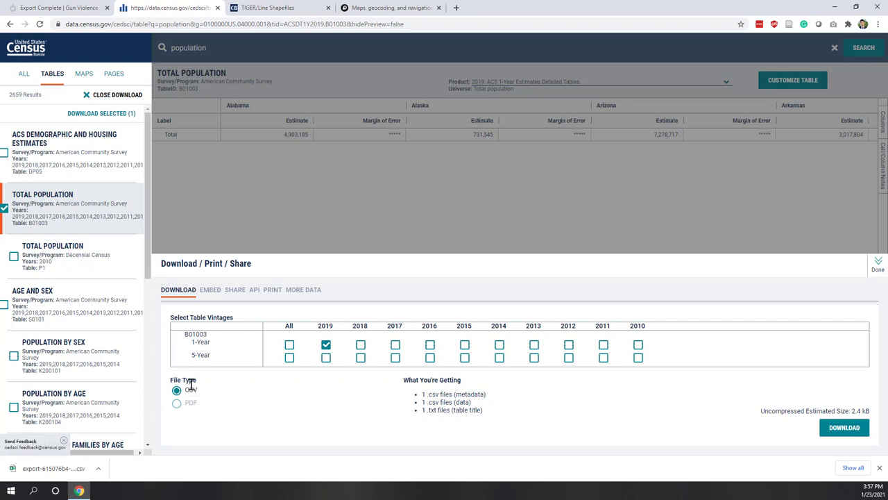
Step: Download the prepared CSV zip of the table files
{"action": "left_click", "coordinate": [844, 428]}
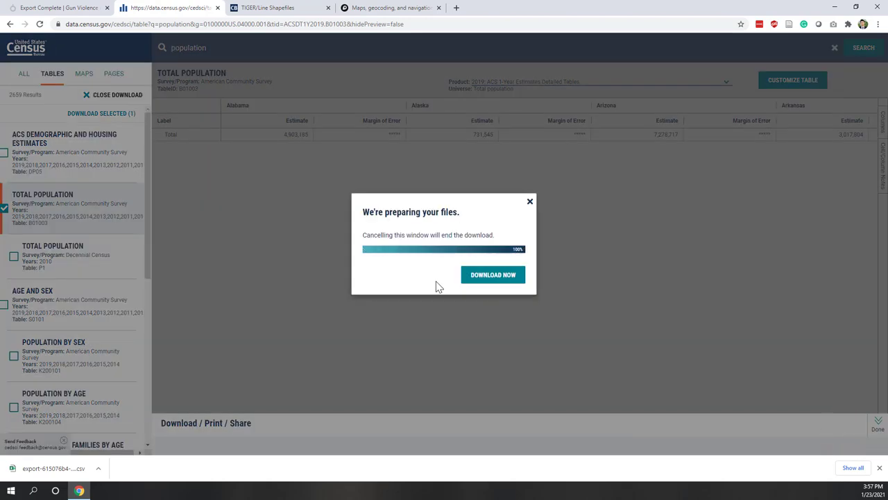
{"action": "left_click", "coordinate": [486, 275]}
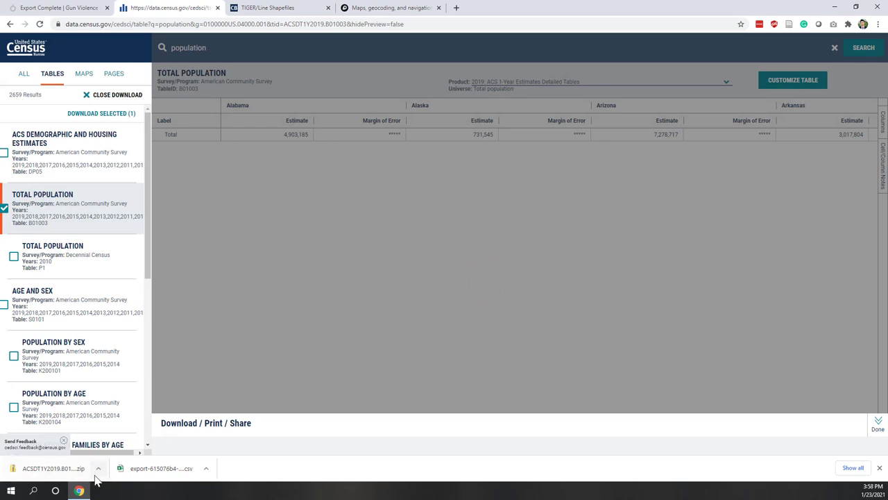
{"action": "left_click", "coordinate": [238, 8]}
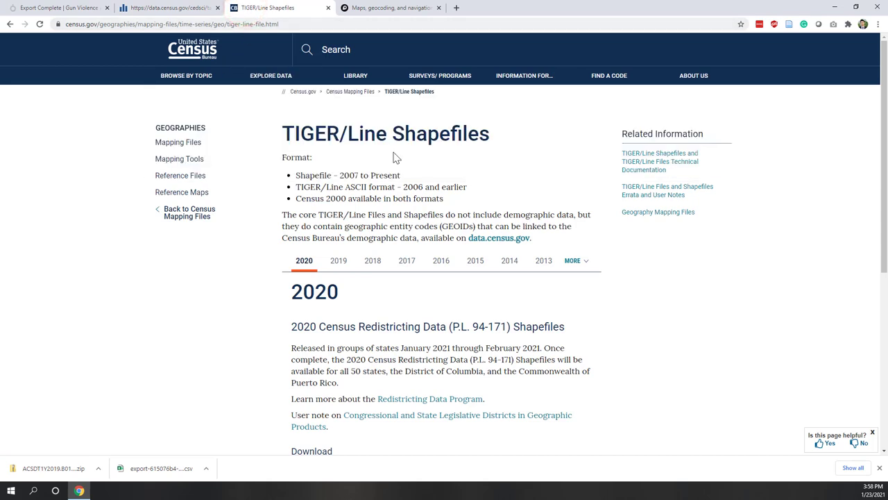
Step: Open the 2019 TIGER/Line shapefile download selection page
{"action": "left_click_drag", "start_coordinate": [391, 134], "coordinate": [429, 134]}
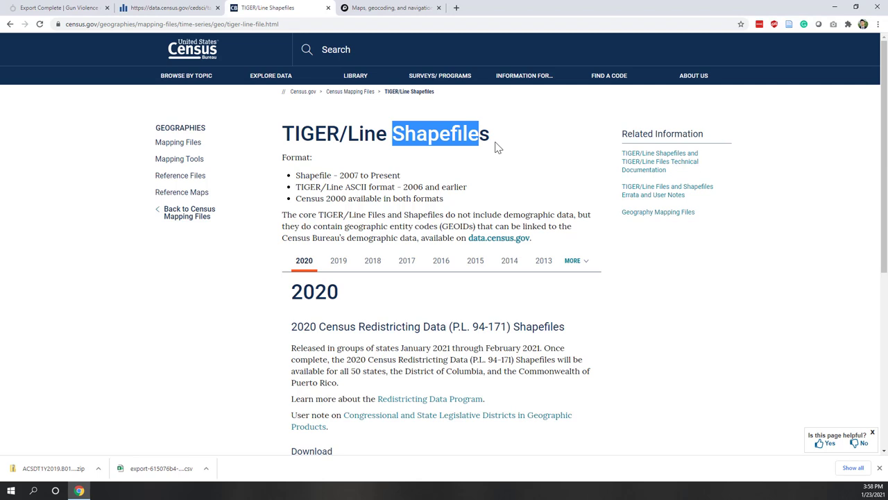
{"action": "left_click", "coordinate": [338, 262]}
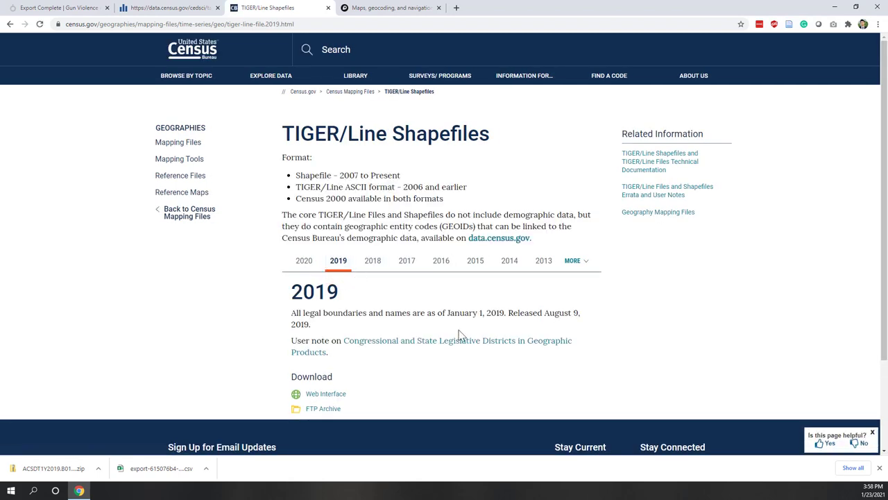
{"action": "scroll", "coordinate": [459, 336], "scroll_direction": "down", "scroll_amount": 2}
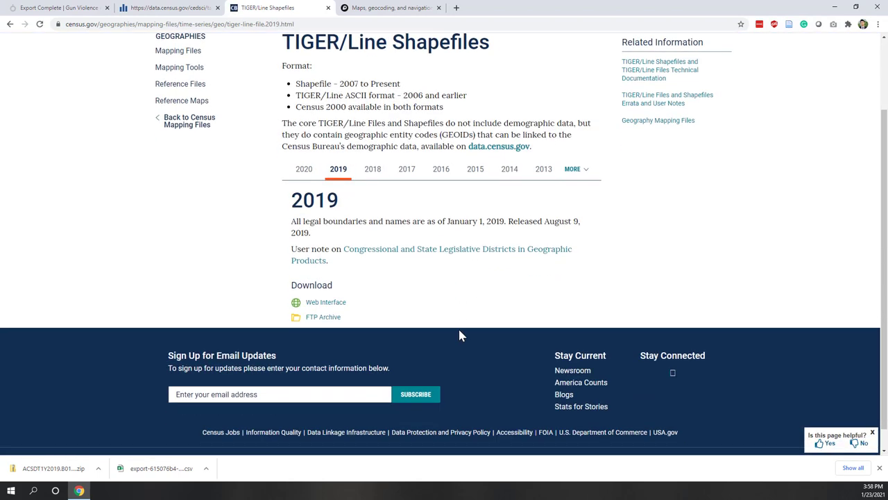
{"action": "left_click", "coordinate": [324, 305]}
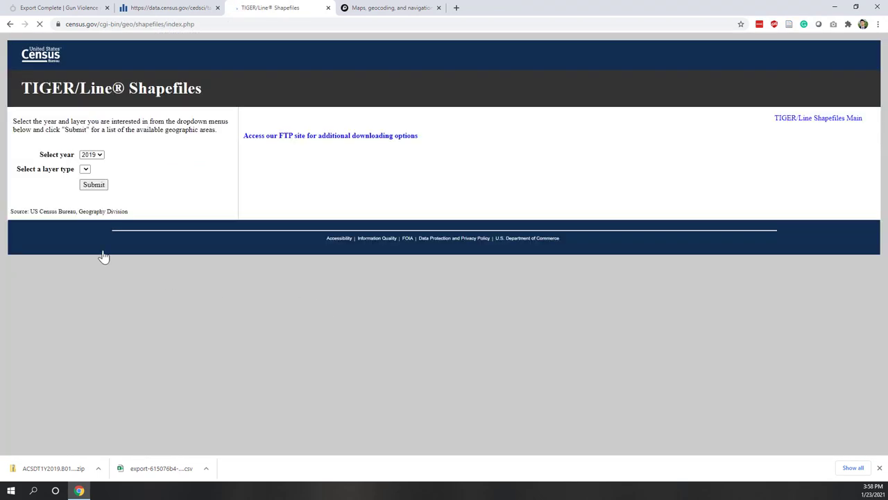
Step: Choose the States (and equivalent) layer and download the national file
{"action": "left_click", "coordinate": [104, 170]}
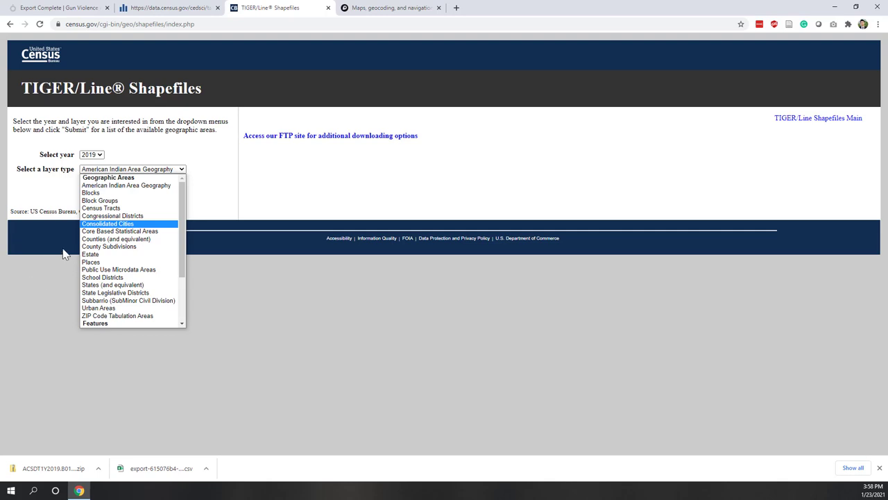
{"action": "left_click", "coordinate": [131, 286]}
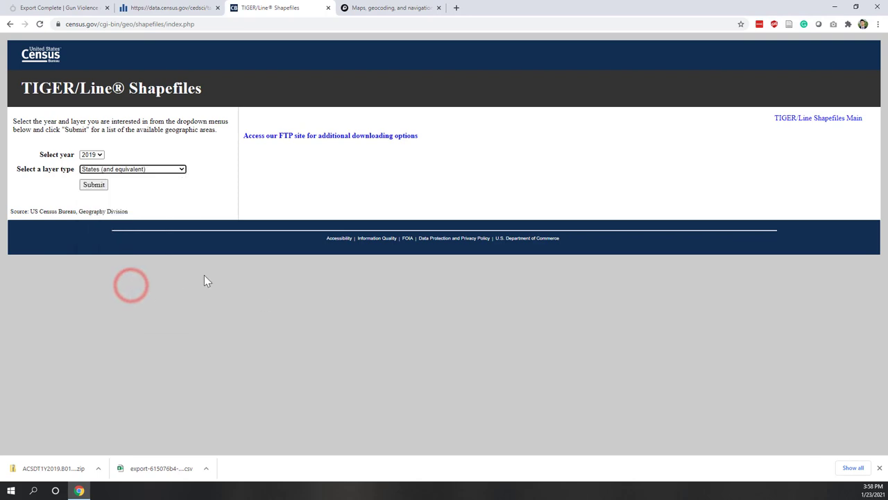
{"action": "left_click", "coordinate": [98, 187]}
{"action": "left_click", "coordinate": [76, 153]}
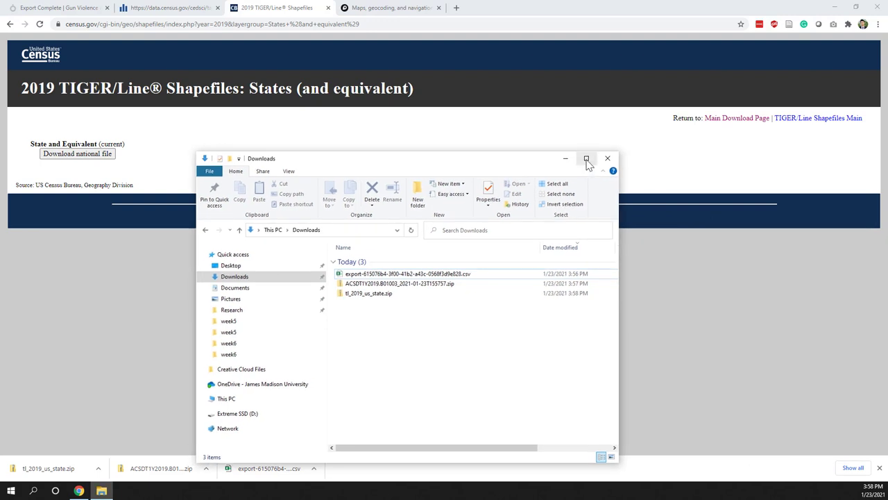
Step: Look inside the ACSDT census zip archive in Downloads
{"action": "left_click", "coordinate": [586, 160]}
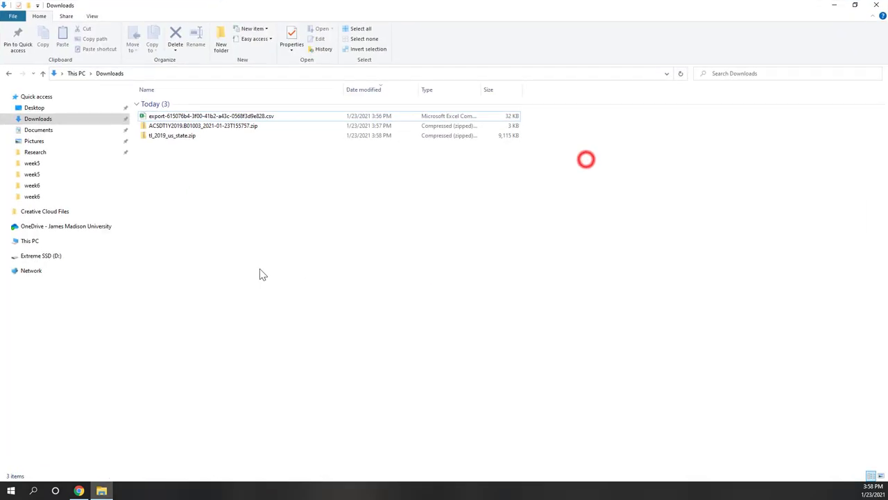
{"action": "left_click", "coordinate": [264, 116]}
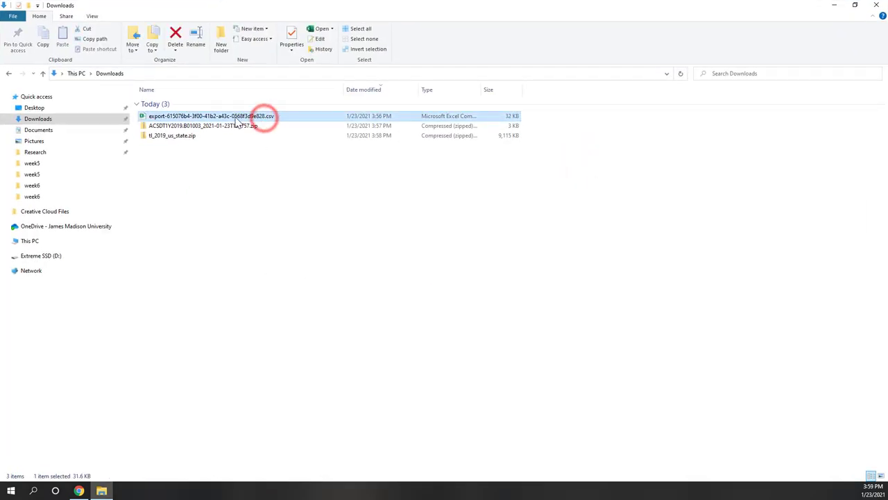
{"action": "left_click", "coordinate": [291, 212]}
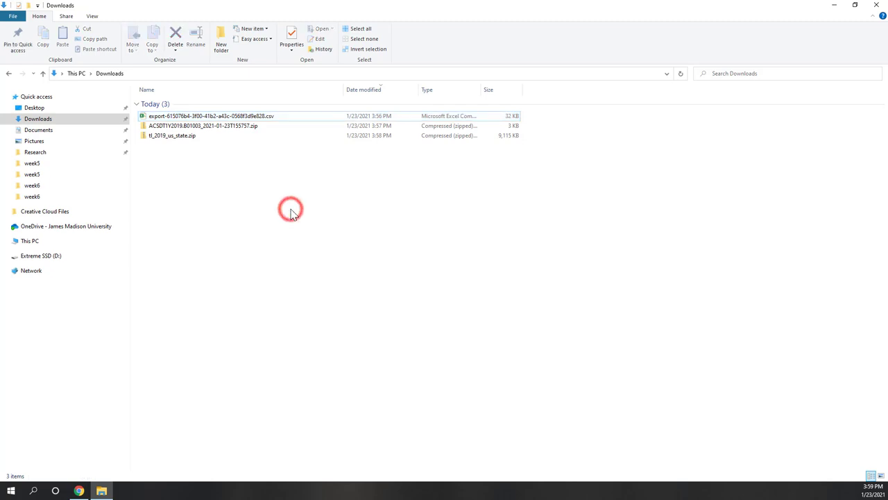
{"action": "left_click", "coordinate": [234, 130]}
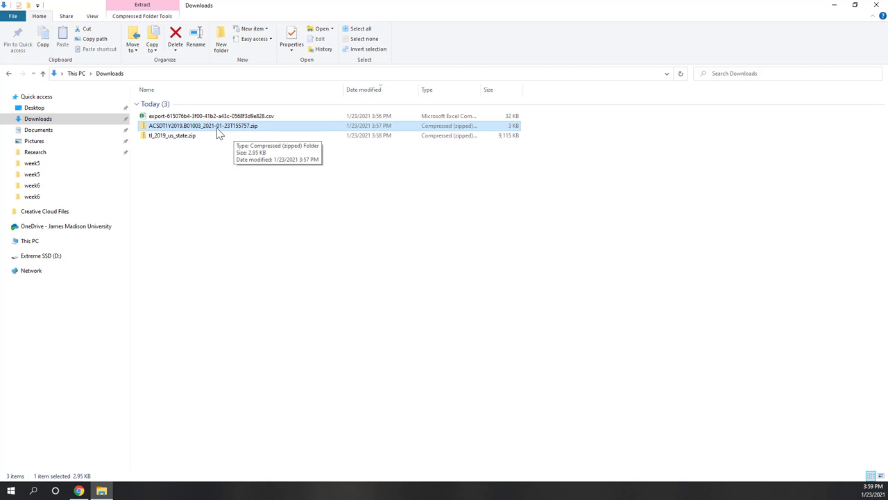
{"action": "right_click", "coordinate": [216, 128]}
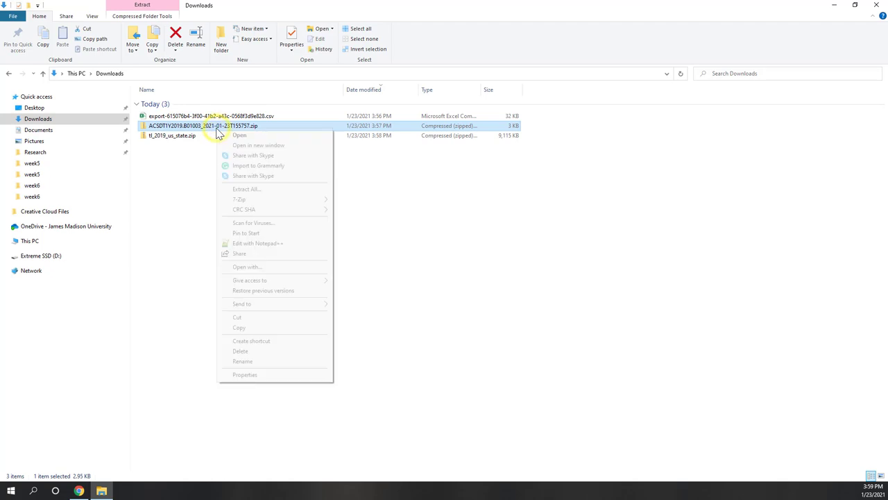
{"action": "mouse_move", "coordinate": [235, 199]}
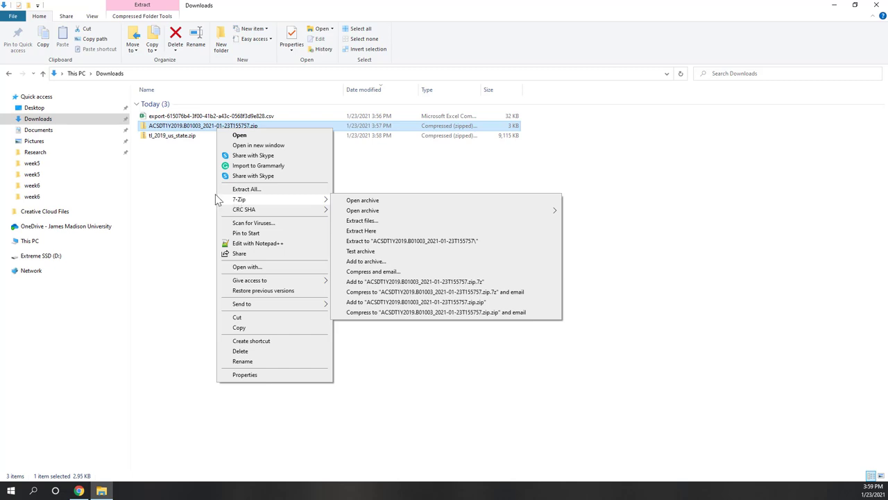
{"action": "left_click", "coordinate": [180, 192]}
{"action": "left_click", "coordinate": [190, 126]}
{"action": "double_click", "coordinate": [190, 127]}
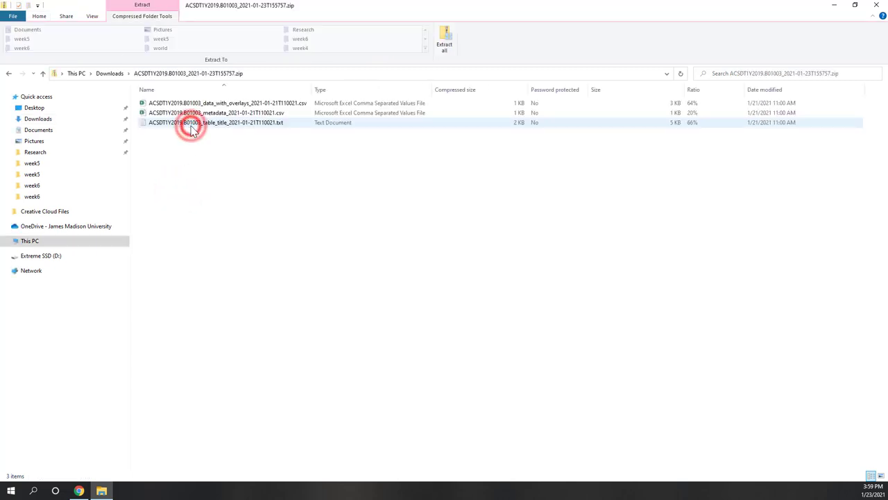
{"action": "left_click_drag", "start_coordinate": [287, 172], "coordinate": [182, 102]}
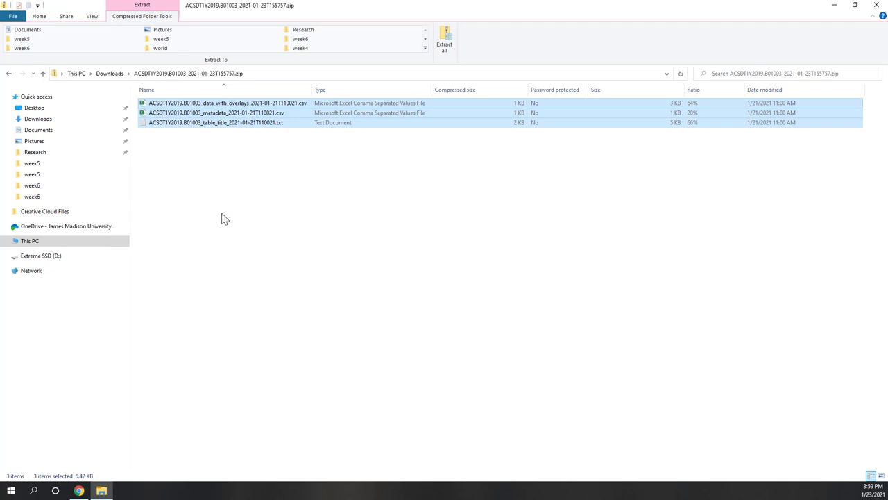
{"action": "left_click", "coordinate": [111, 73]}
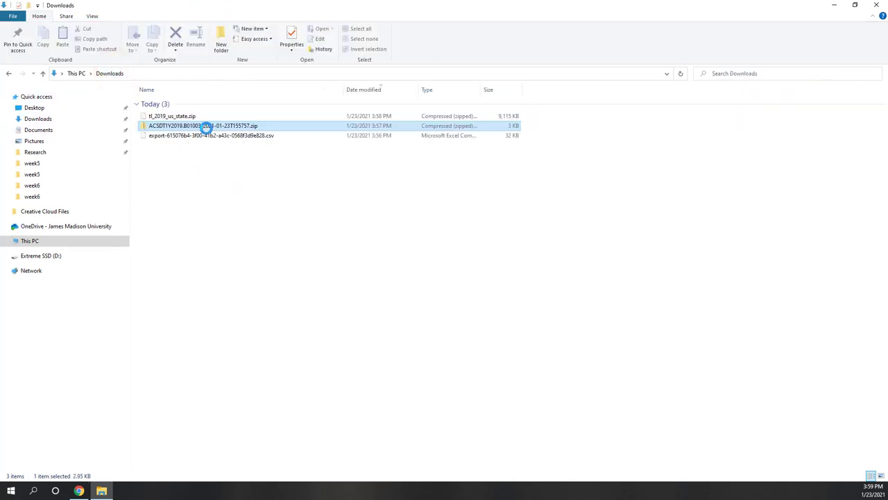
Step: Extract the census zip into its own ACSDT1Y2019.B01003 folder and check its three files
{"action": "right_click", "coordinate": [207, 131]}
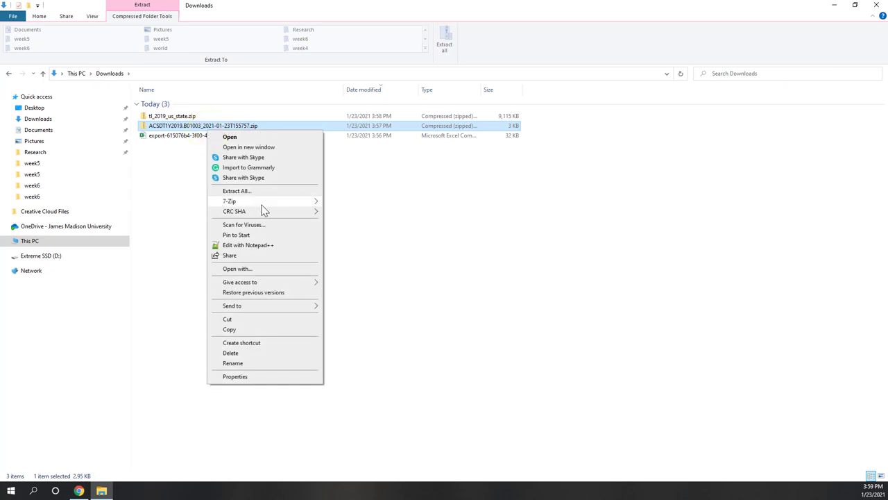
{"action": "mouse_move", "coordinate": [264, 201]}
{"action": "left_click", "coordinate": [407, 243]}
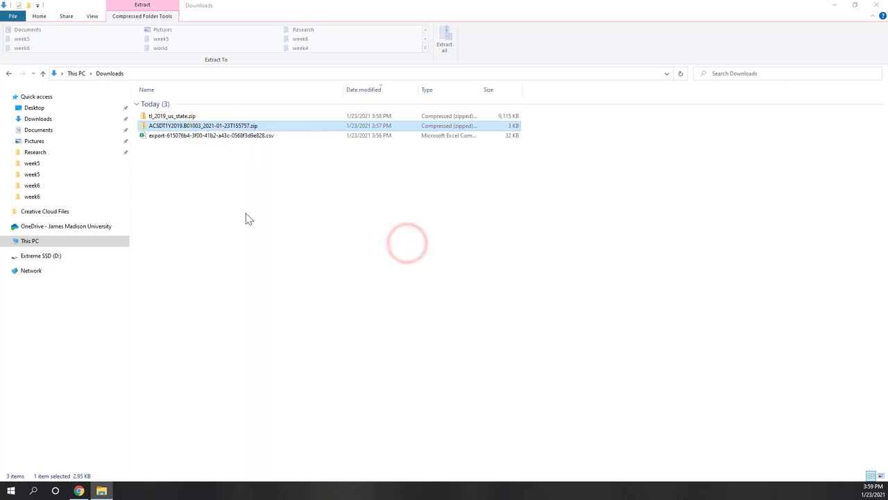
{"action": "left_click", "coordinate": [182, 147]}
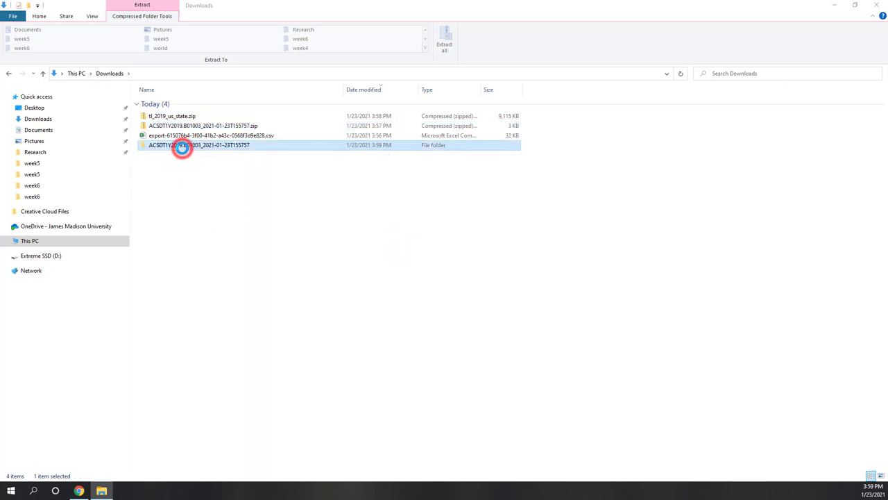
{"action": "double_click", "coordinate": [216, 148]}
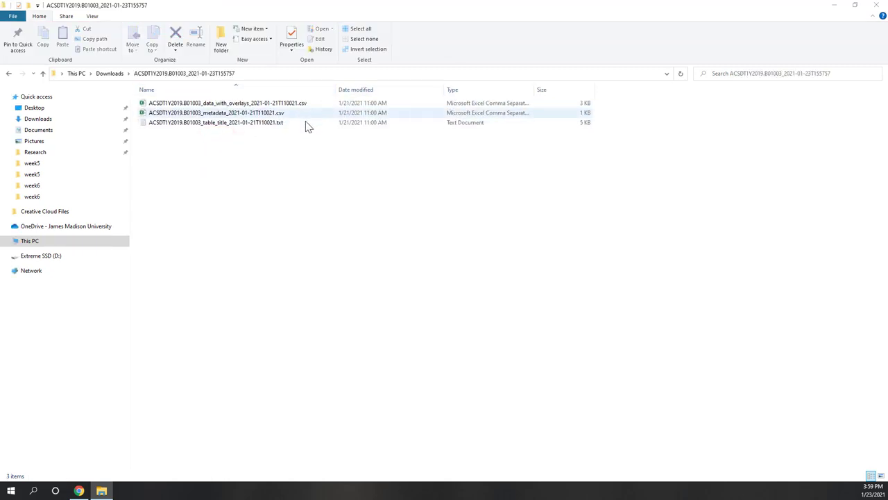
{"action": "left_click", "coordinate": [237, 104]}
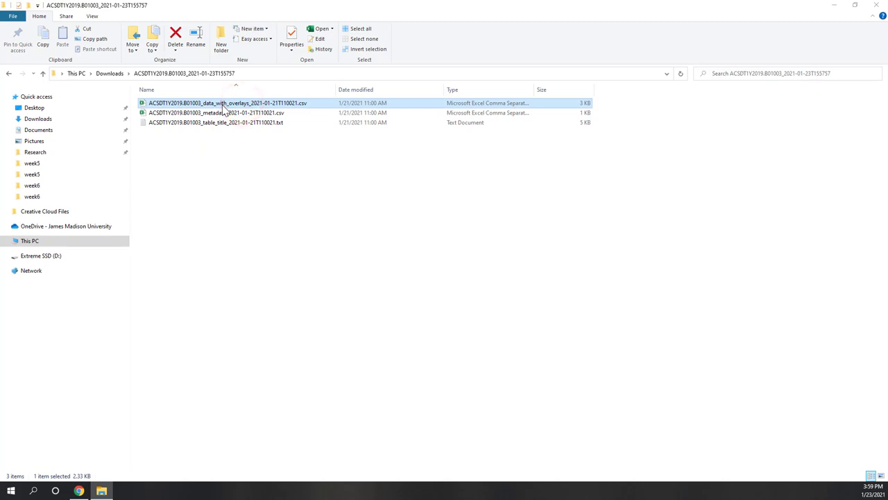
{"action": "left_click", "coordinate": [205, 111]}
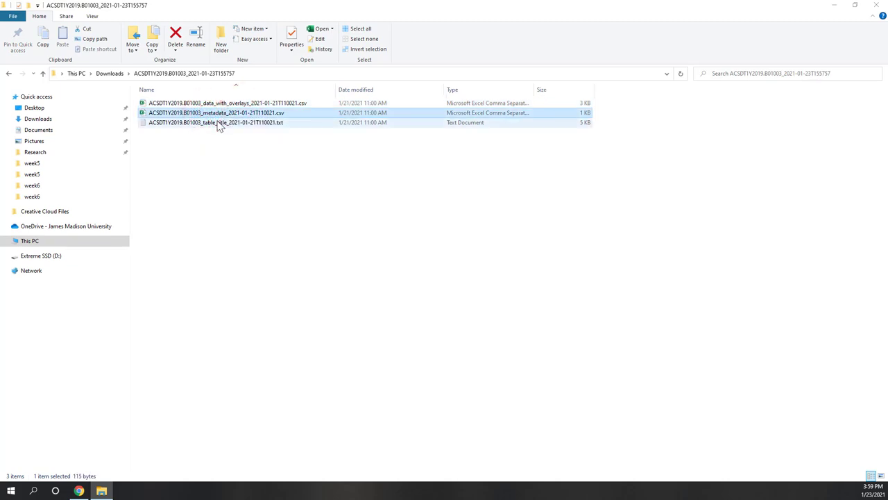
{"action": "left_click", "coordinate": [220, 124]}
{"action": "left_click", "coordinate": [277, 183]}
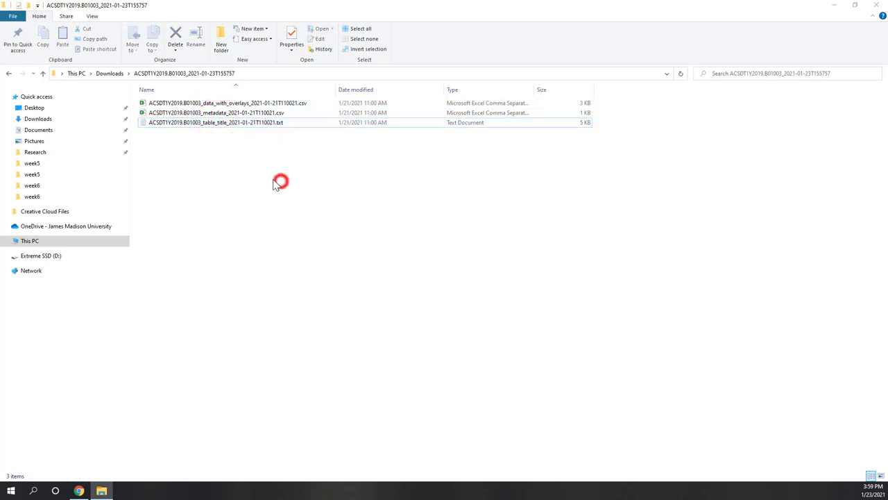
Step: Delete the original census zip archive from Downloads
{"action": "left_click", "coordinate": [110, 73]}
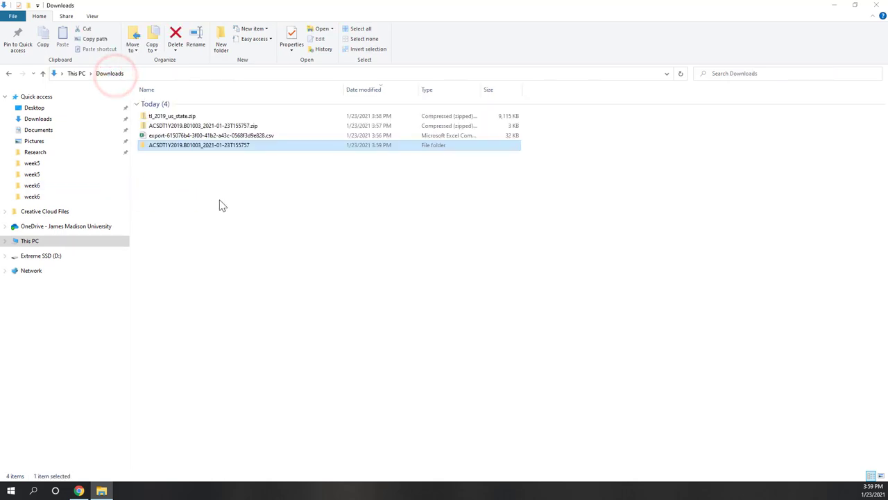
{"action": "left_click", "coordinate": [175, 125]}
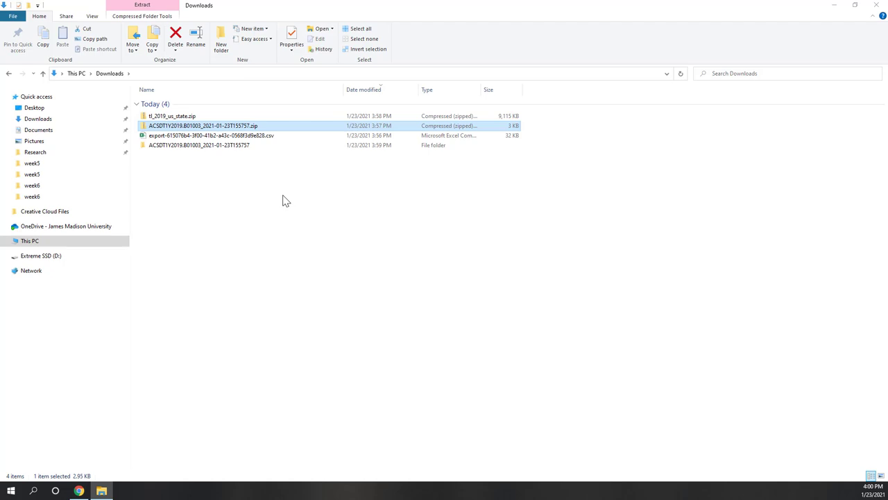
{"action": "key", "text": "Delete"}
{"action": "left_click", "coordinate": [168, 116]}
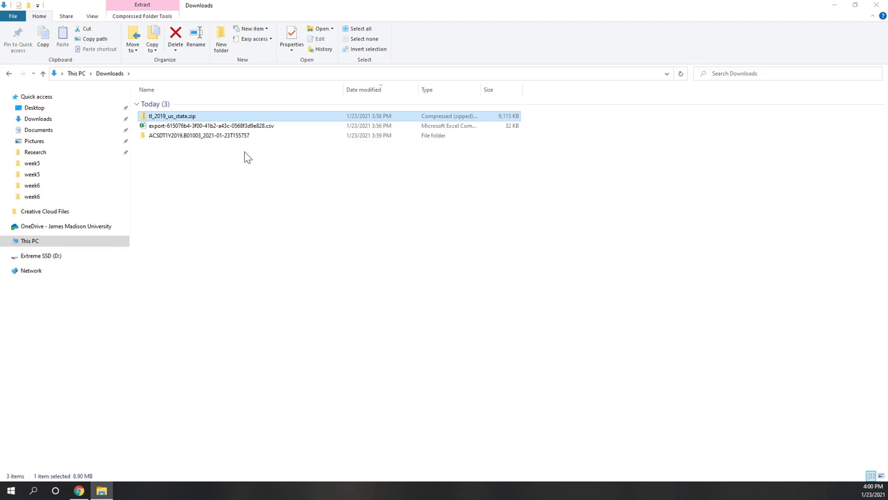
{"action": "left_click", "coordinate": [255, 193]}
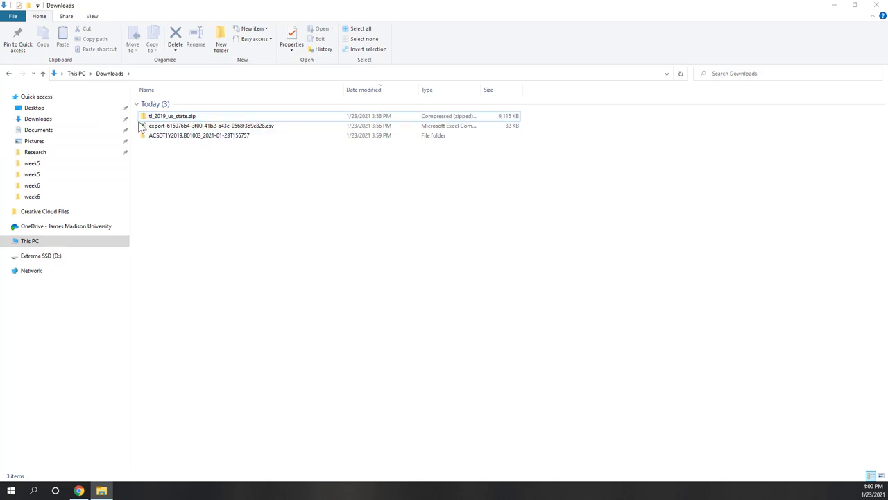
Step: Cut the shapefile zip, mass shootings CSV and census folder from Downloads
{"action": "left_click_drag", "start_coordinate": [276, 173], "coordinate": [154, 102]}
{"action": "right_click", "coordinate": [165, 115]}
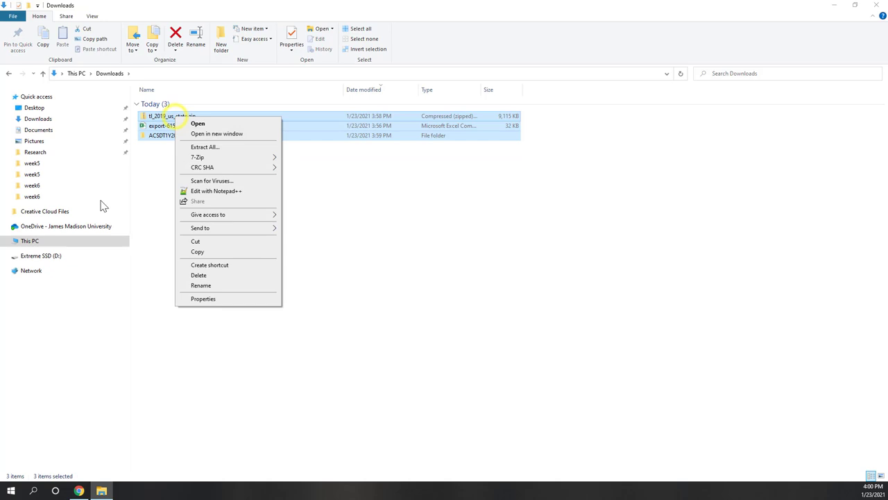
{"action": "left_click", "coordinate": [184, 237]}
{"action": "left_click", "coordinate": [226, 238]}
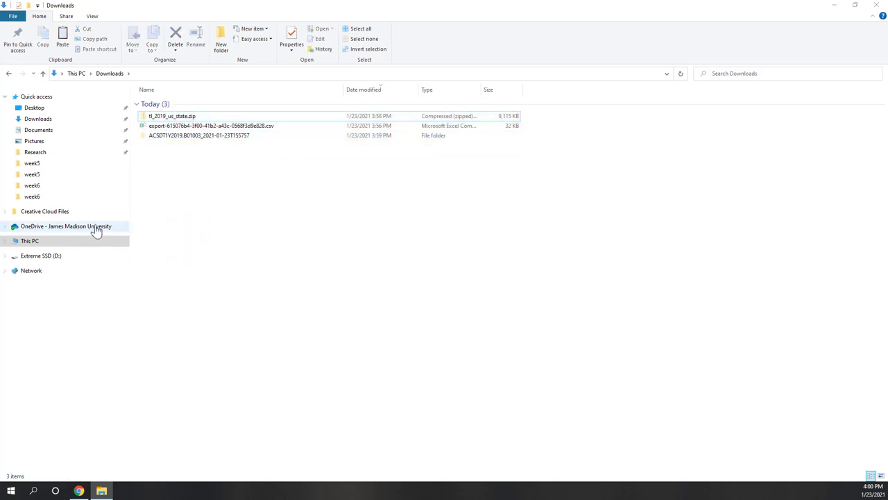
Step: Create a lab6 folder inside OneDrive's IA342_2021_spring folder and open it
{"action": "left_click", "coordinate": [93, 226]}
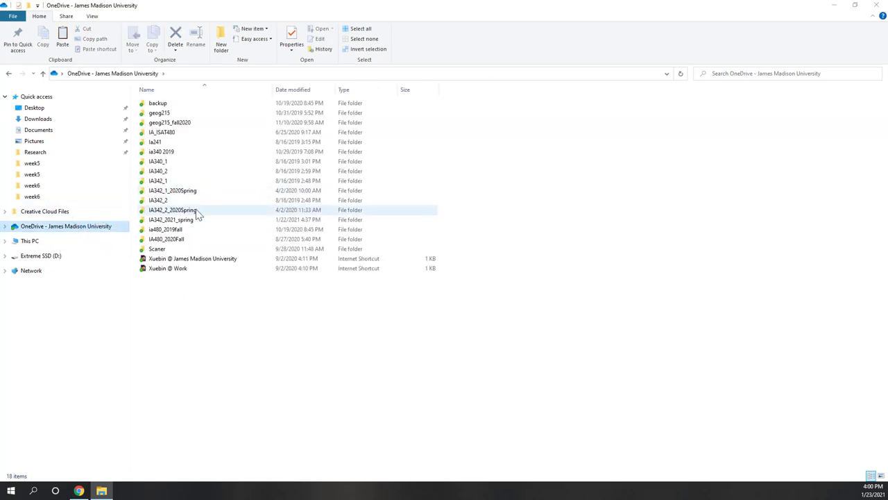
{"action": "double_click", "coordinate": [182, 220]}
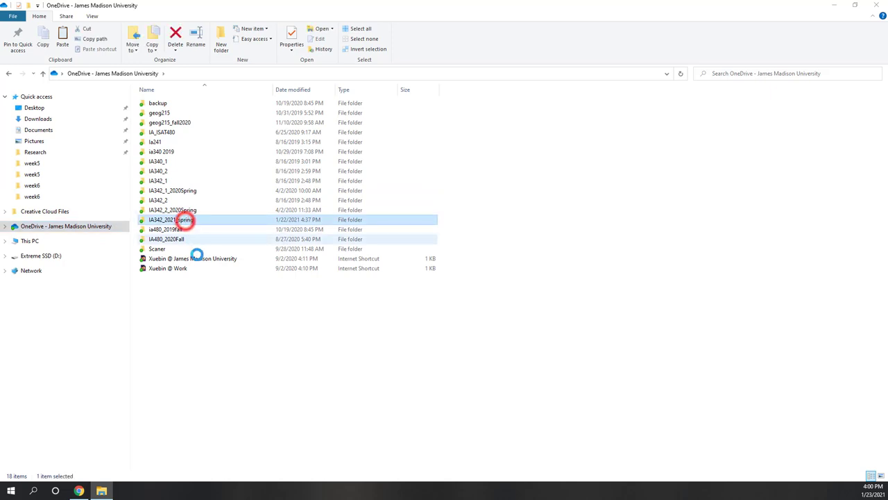
{"action": "right_click", "coordinate": [187, 216]}
{"action": "left_click", "coordinate": [269, 357]}
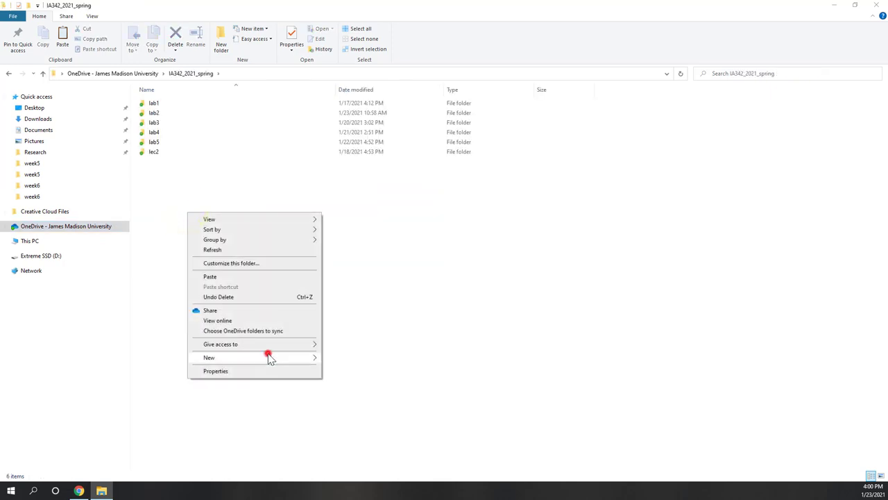
{"action": "left_click", "coordinate": [339, 359]}
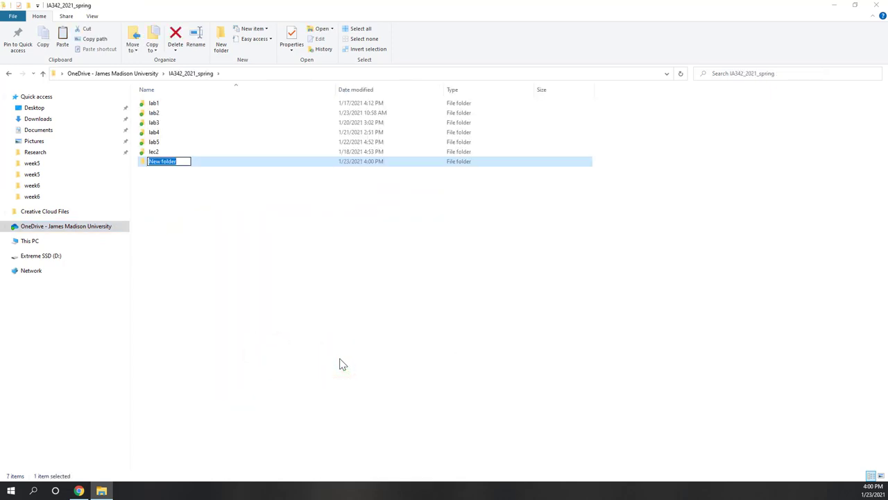
{"action": "type", "text": "lab6"}
{"action": "key", "text": "Return"}
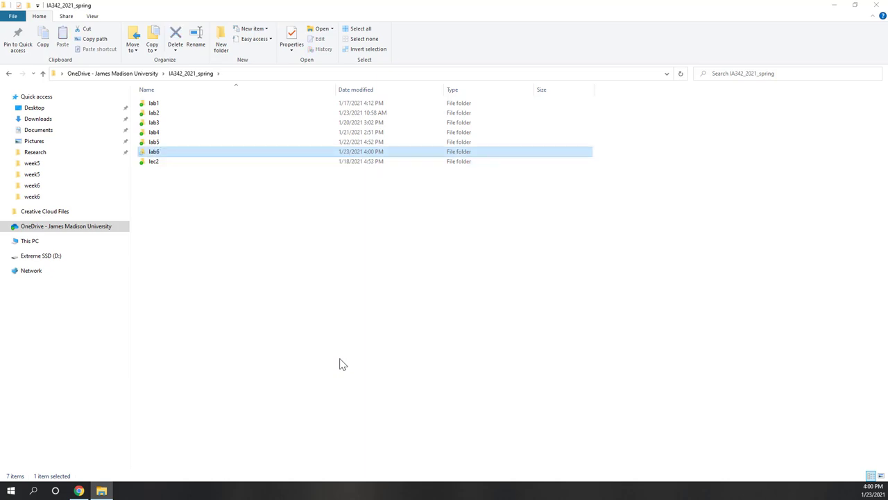
{"action": "key", "text": "Return"}
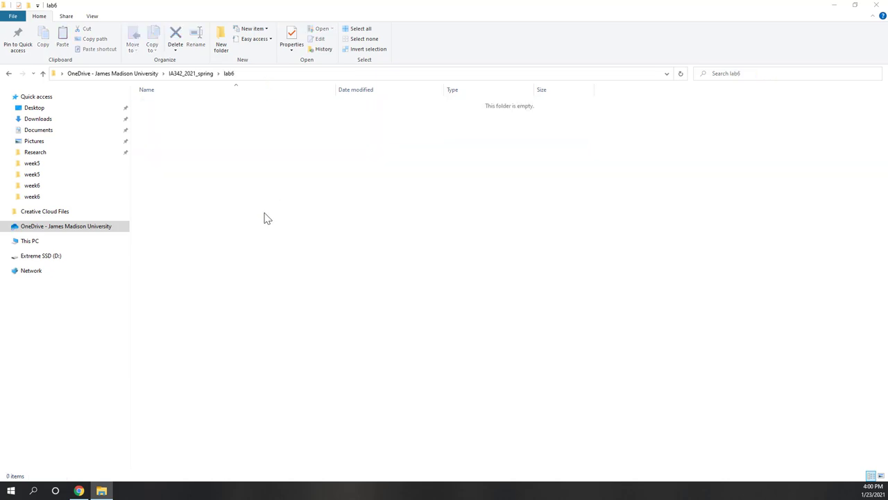
Step: Paste the three items into lab6 and check the census folder's contents
{"action": "key", "text": "ctrl+v"}
{"action": "left_click", "coordinate": [263, 219]}
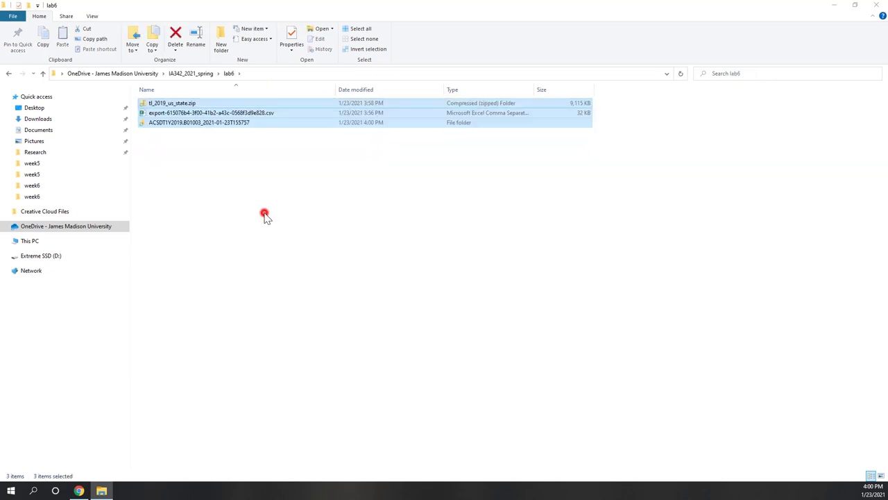
{"action": "left_click", "coordinate": [246, 113]}
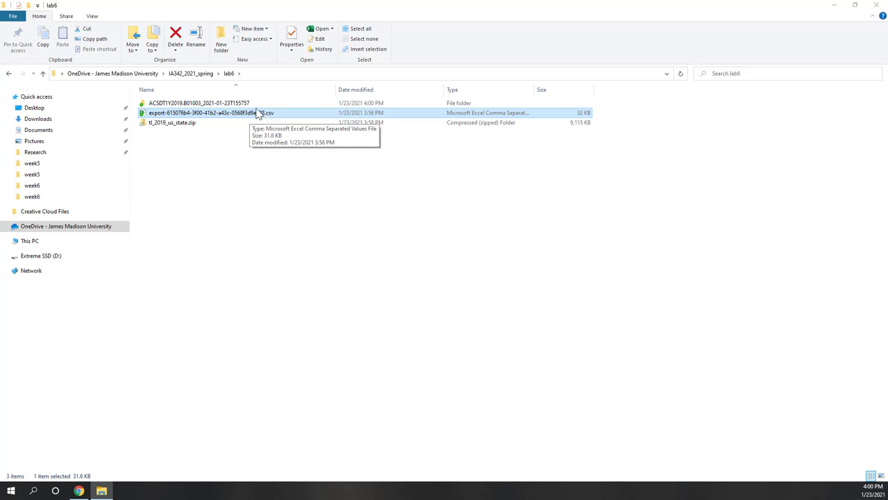
{"action": "left_click", "coordinate": [233, 104]}
{"action": "double_click", "coordinate": [233, 104]}
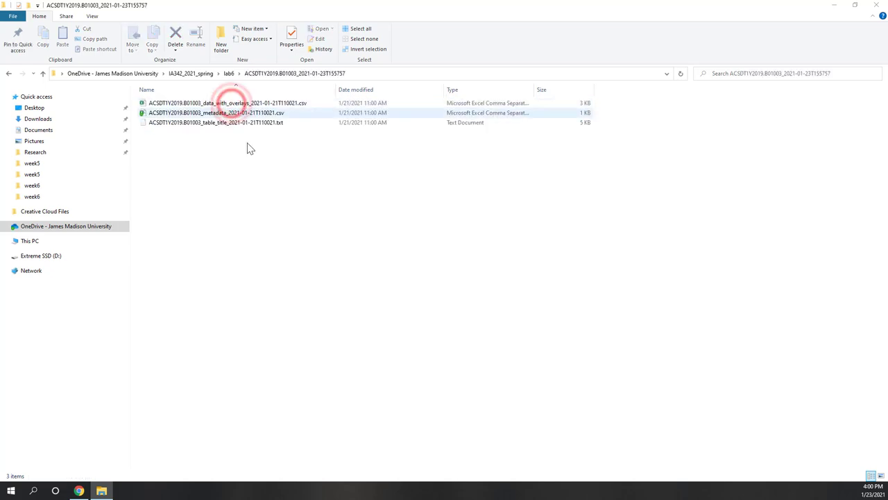
{"action": "left_click", "coordinate": [214, 103]}
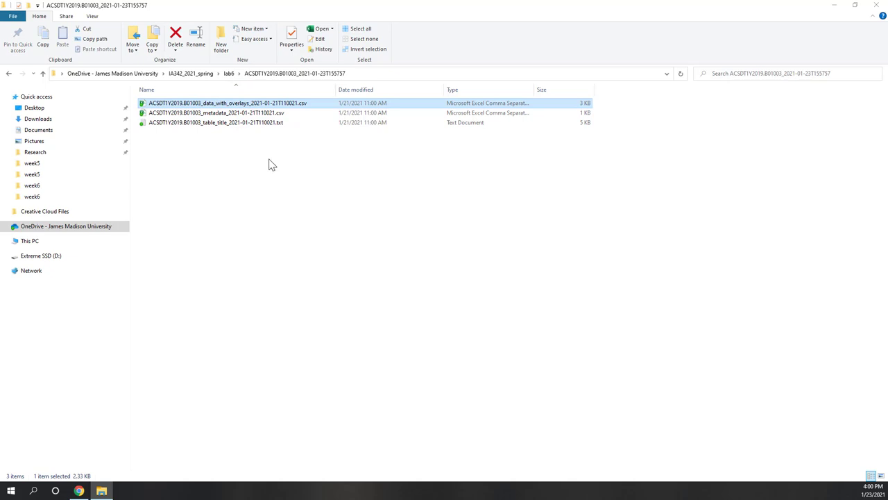
{"action": "left_click", "coordinate": [228, 73]}
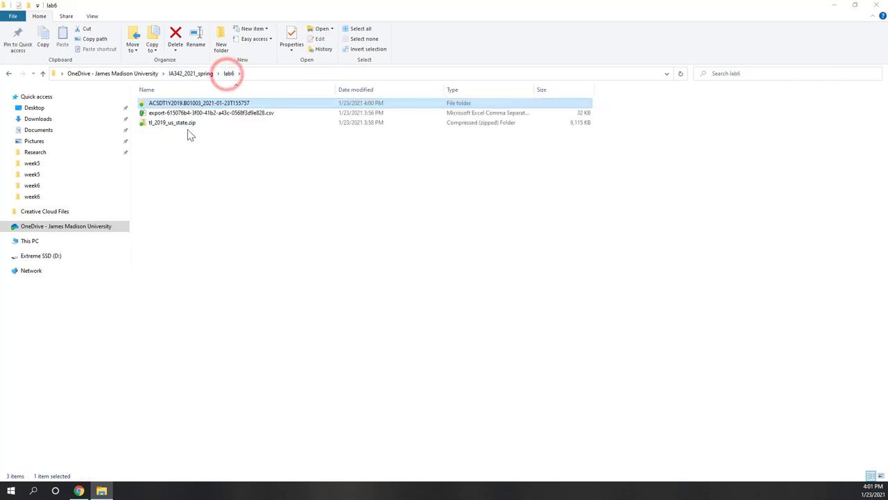
Step: Review the state shapefile zip and exported CSV in lab6
{"action": "left_click", "coordinate": [188, 122]}
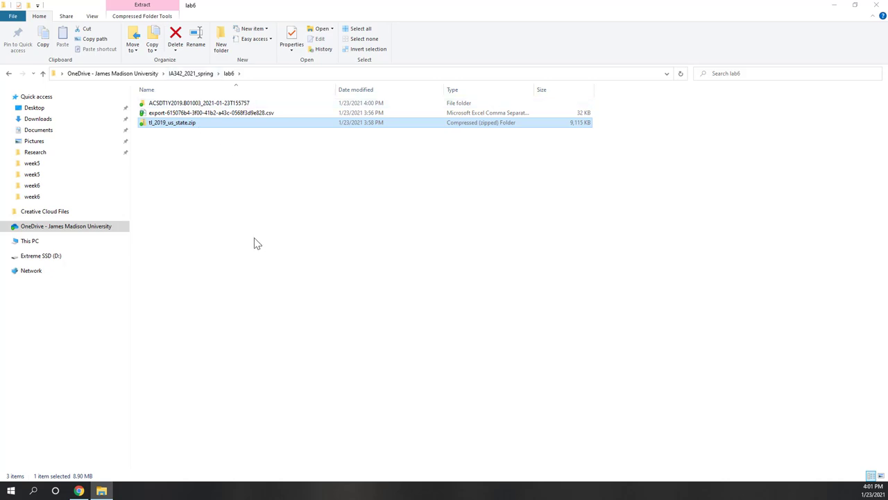
{"action": "left_click", "coordinate": [248, 227]}
{"action": "left_click", "coordinate": [185, 123]}
{"action": "left_click", "coordinate": [170, 115]}
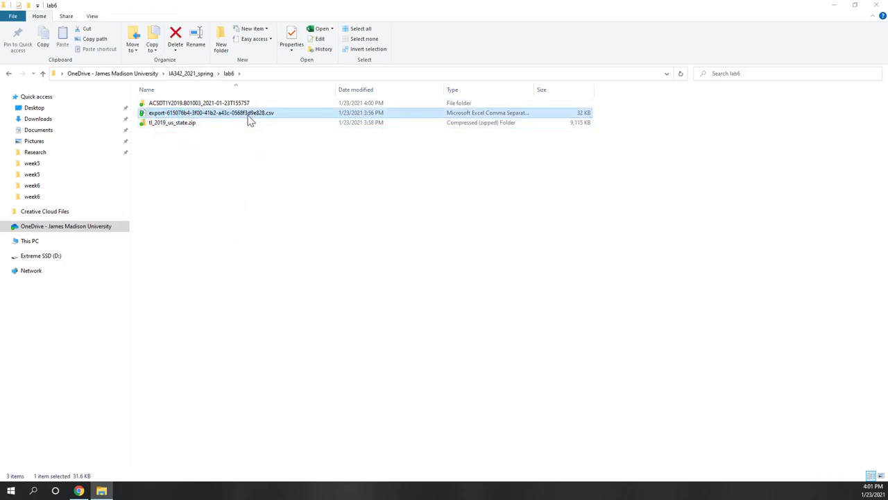
{"action": "left_click", "coordinate": [287, 243]}
{"action": "left_click", "coordinate": [268, 113]}
{"action": "left_click", "coordinate": [270, 227]}
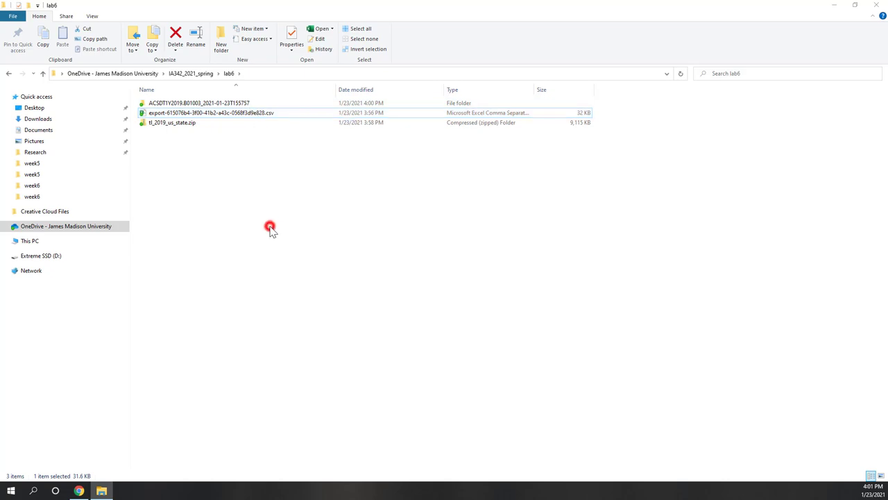
Step: Bring up the Mapbox homepage tab in Chrome and accept the cookie notice
{"action": "left_click", "coordinate": [80, 491]}
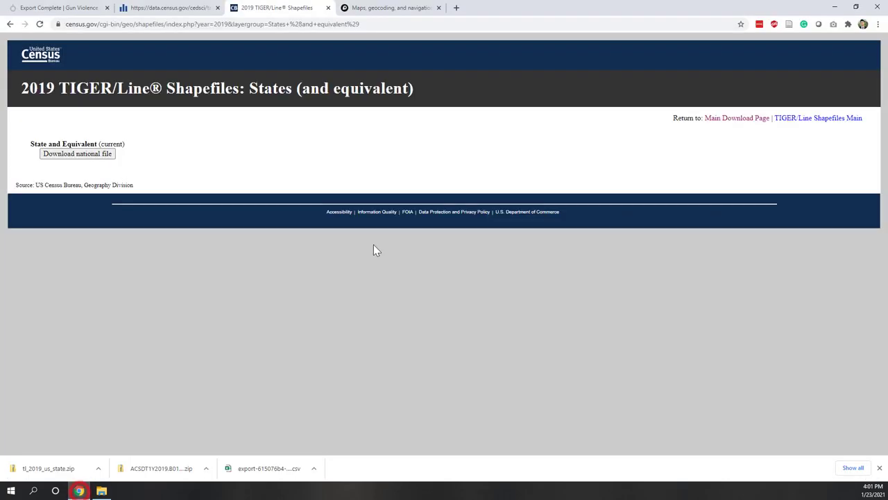
{"action": "left_click", "coordinate": [366, 8]}
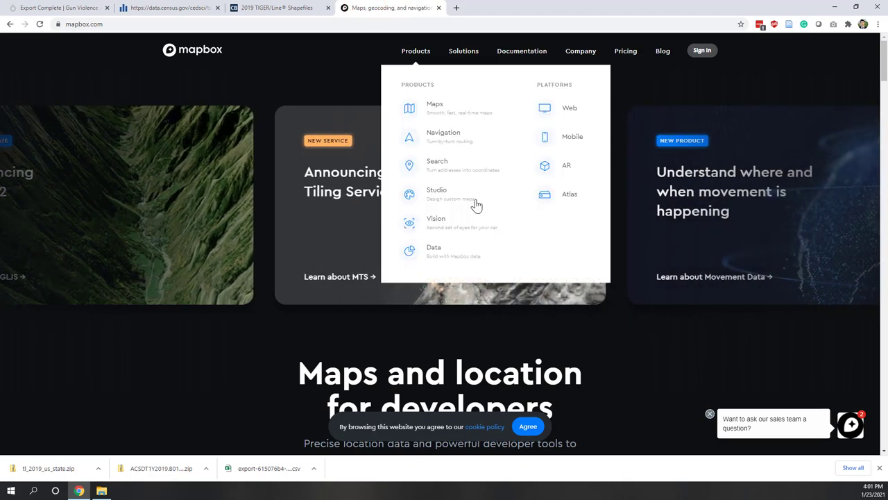
{"action": "left_click", "coordinate": [528, 427]}
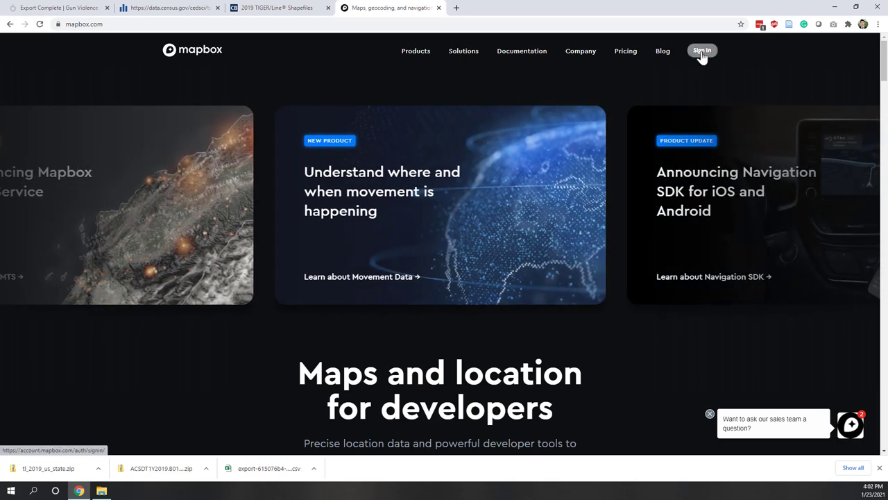
Step: Sign in to Mapbox, review the free tile request limits, and open Studio's Styles page
{"action": "left_click", "coordinate": [701, 54]}
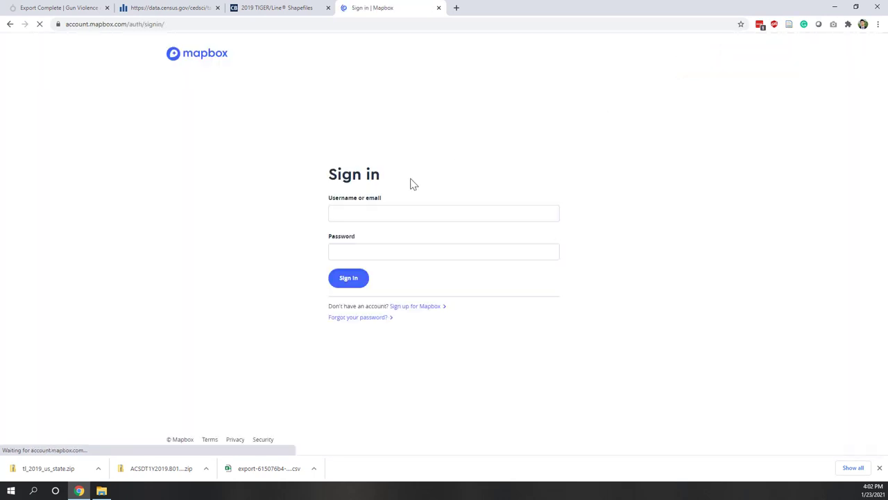
{"action": "left_click", "coordinate": [350, 281]}
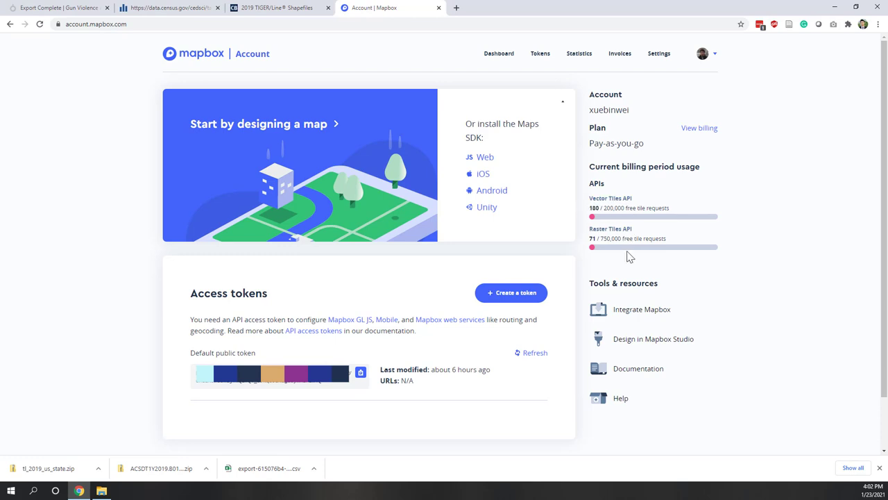
{"action": "double_click", "coordinate": [604, 209]}
{"action": "double_click", "coordinate": [613, 239]}
{"action": "left_click", "coordinate": [652, 238]}
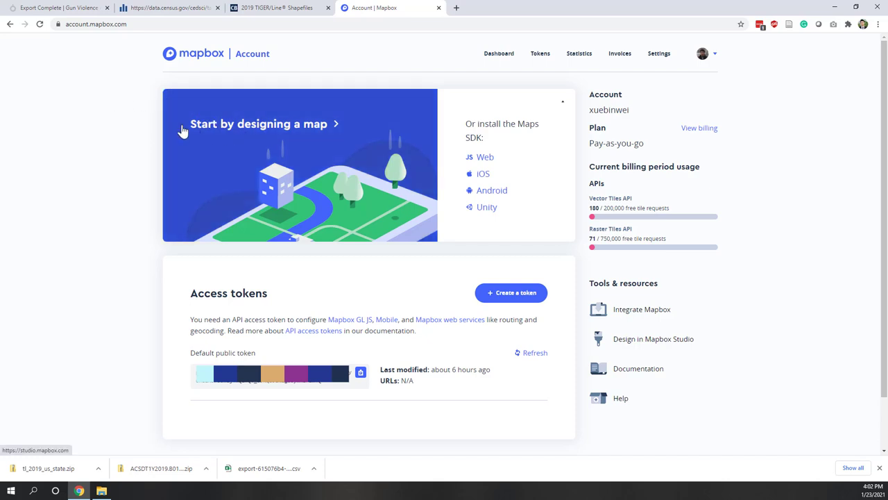
{"action": "left_click", "coordinate": [325, 132]}
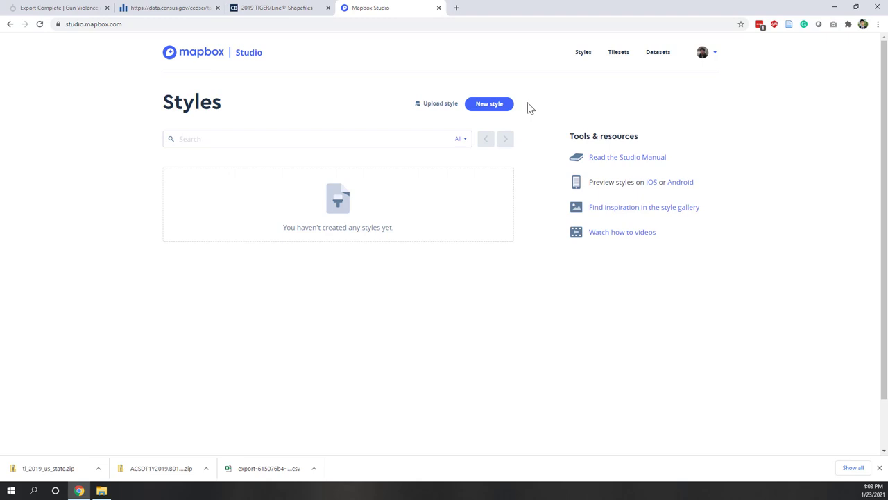
Step: Browse the available styles in the Mapbox style gallery
{"action": "left_click", "coordinate": [673, 210]}
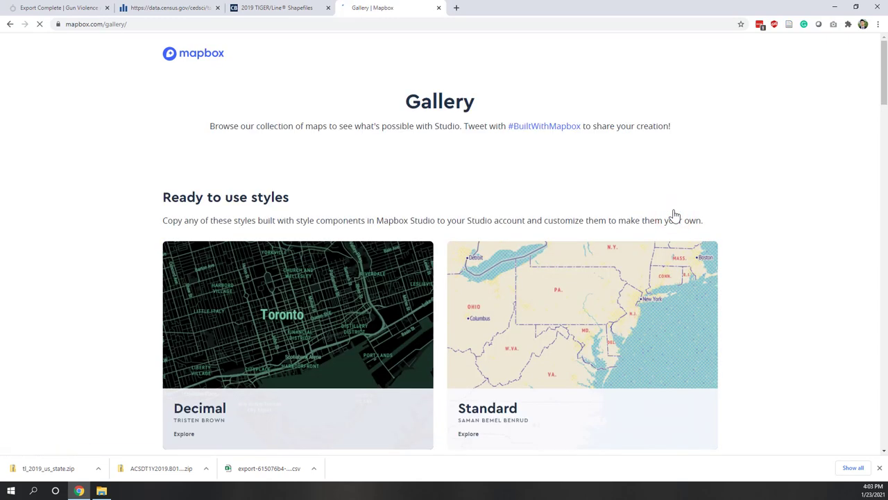
{"action": "scroll", "coordinate": [504, 203], "scroll_direction": "down", "scroll_amount": 6}
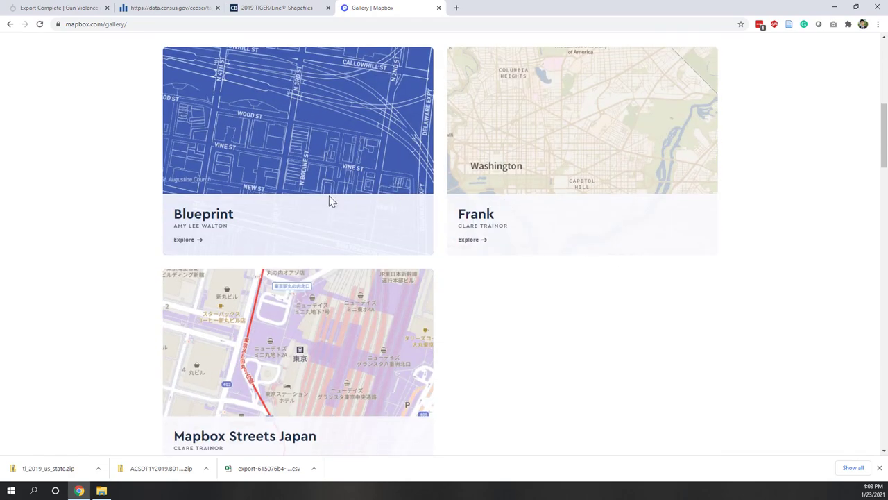
{"action": "scroll", "coordinate": [330, 202], "scroll_direction": "down", "scroll_amount": 10}
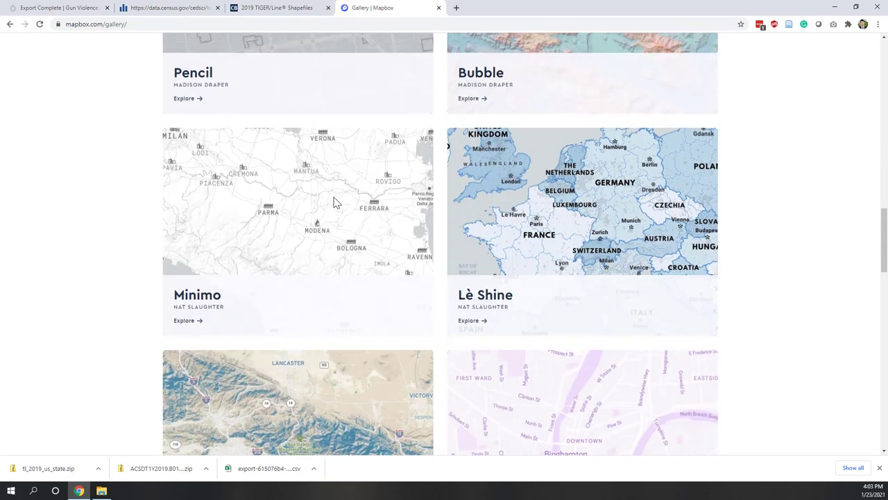
{"action": "scroll", "coordinate": [334, 201], "scroll_direction": "down", "scroll_amount": 12}
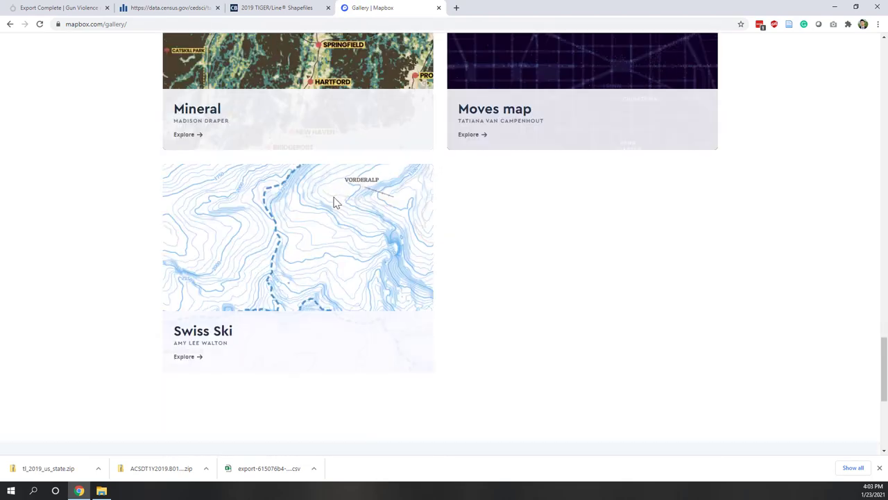
{"action": "scroll", "coordinate": [333, 202], "scroll_direction": "down", "scroll_amount": 4}
{"action": "scroll", "coordinate": [334, 200], "scroll_direction": "up", "scroll_amount": 10}
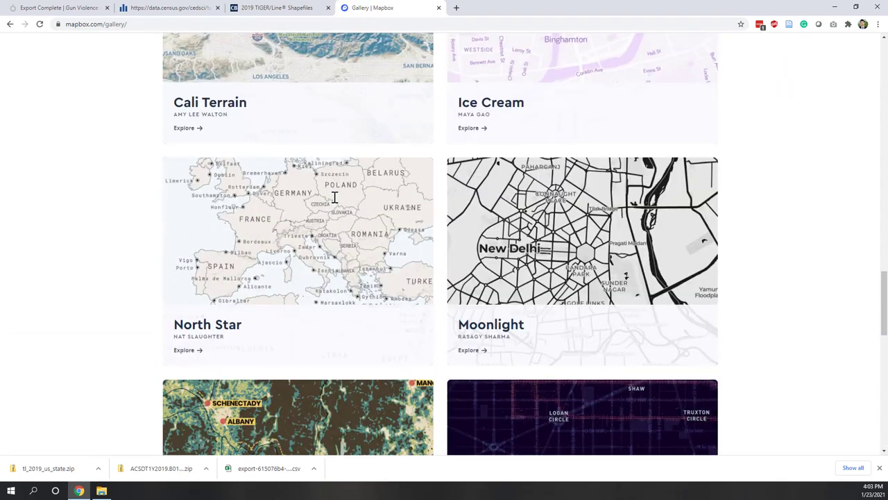
{"action": "scroll", "coordinate": [333, 198], "scroll_direction": "up", "scroll_amount": 20}
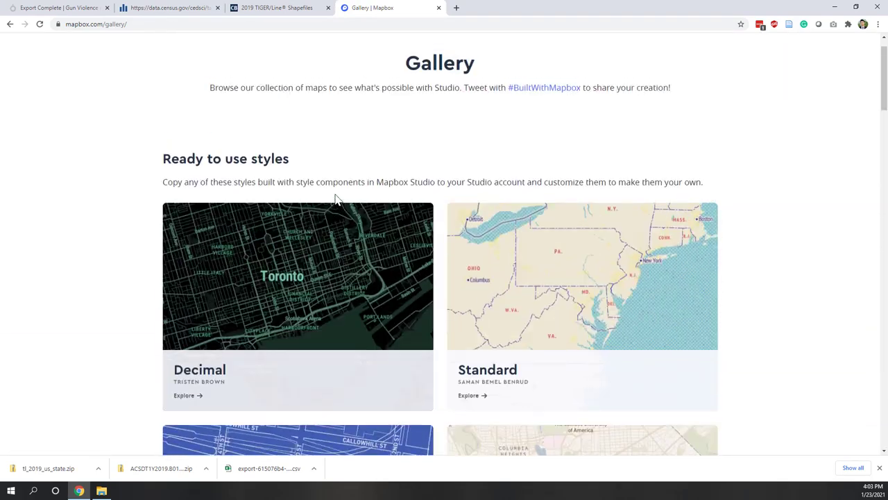
{"action": "scroll", "coordinate": [336, 199], "scroll_direction": "down", "scroll_amount": 3}
{"action": "scroll", "coordinate": [195, 202], "scroll_direction": "up", "scroll_amount": 1}
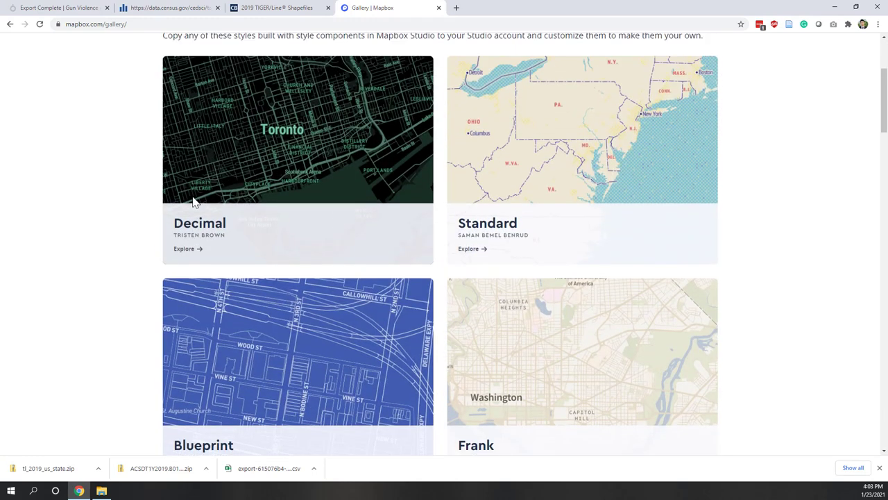
Step: Preview the dark Decimal style full-screen and zoom the map to Harrisburg
{"action": "left_click", "coordinate": [197, 252]}
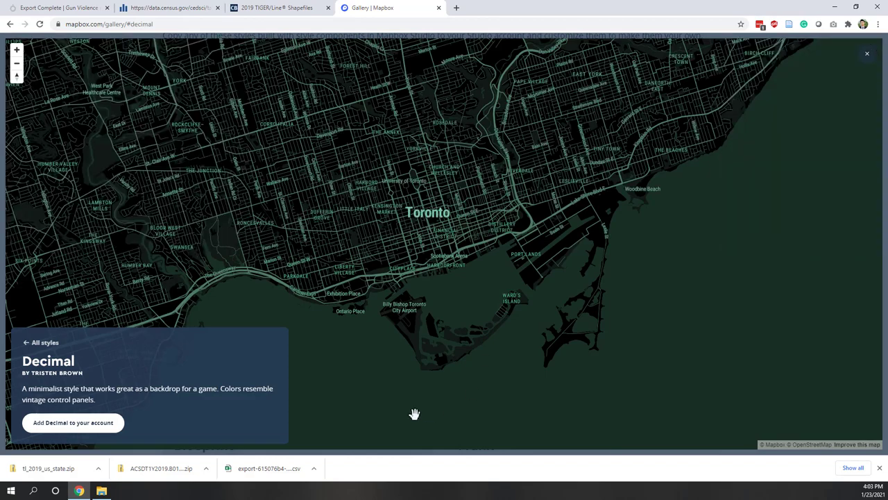
{"action": "scroll", "coordinate": [455, 280], "scroll_direction": "down", "scroll_amount": 5}
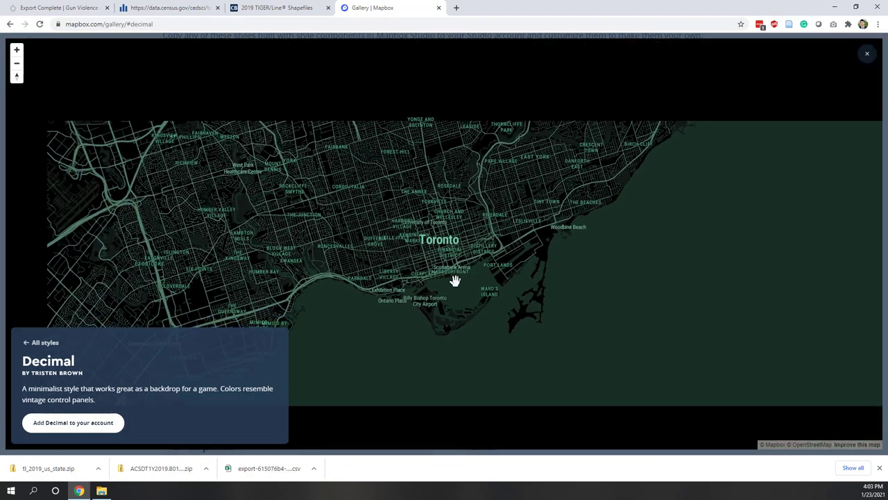
{"action": "scroll", "coordinate": [590, 264], "scroll_direction": "down", "scroll_amount": 5}
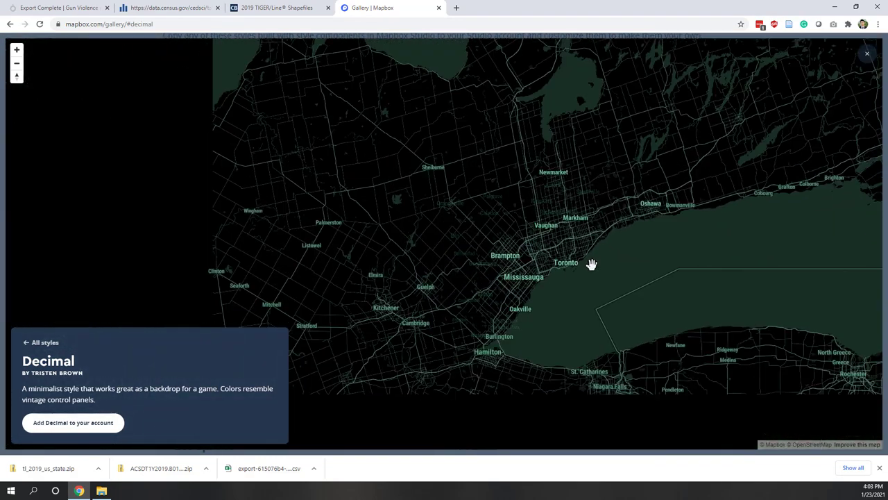
{"action": "scroll", "coordinate": [621, 253], "scroll_direction": "down", "scroll_amount": 5}
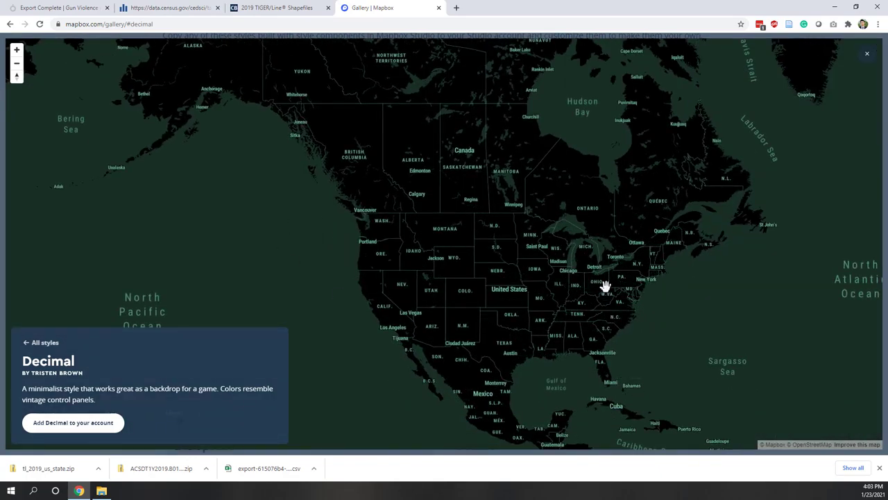
{"action": "scroll", "coordinate": [605, 284], "scroll_direction": "up", "scroll_amount": 5}
{"action": "scroll", "coordinate": [673, 291], "scroll_direction": "up", "scroll_amount": 8}
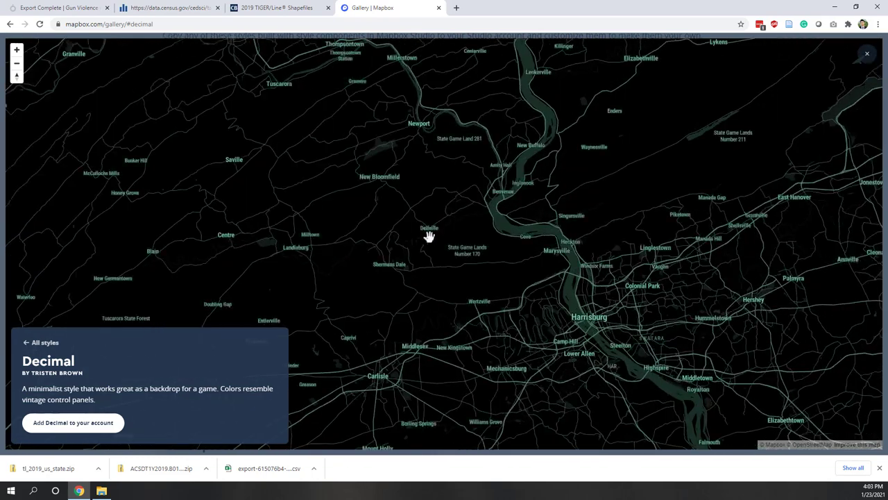
{"action": "scroll", "coordinate": [599, 299], "scroll_direction": "up", "scroll_amount": 3}
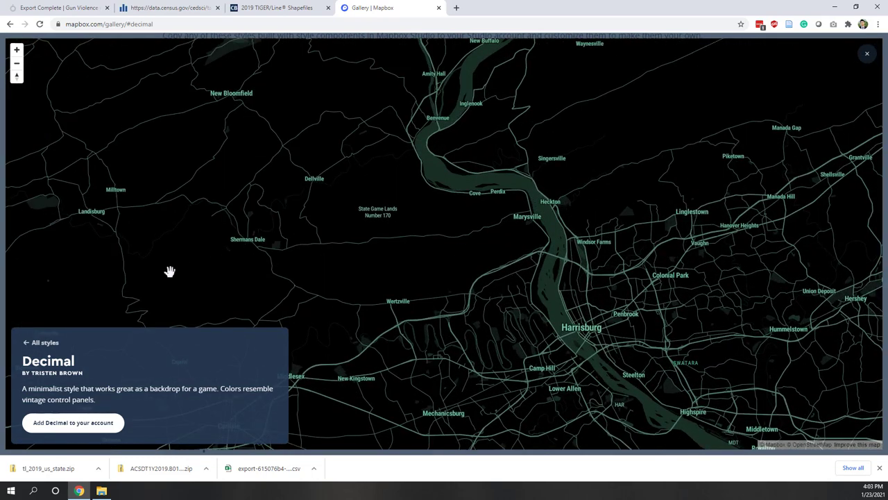
Step: Add the Decimal style to the Mapbox account, publish it, and dismiss the confirmation
{"action": "left_click", "coordinate": [108, 428]}
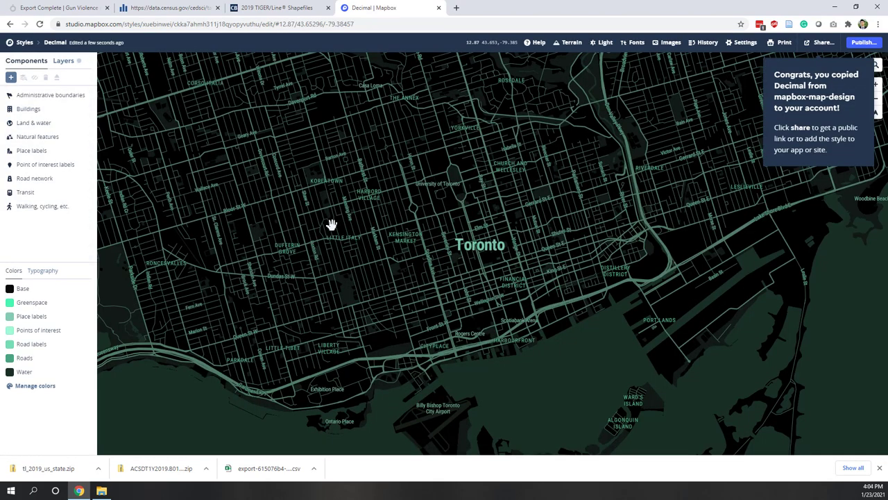
{"action": "left_click", "coordinate": [859, 47]}
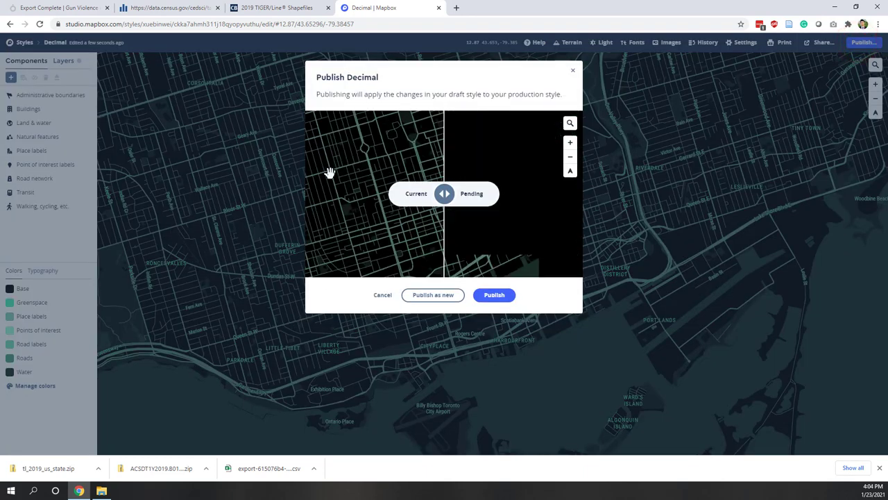
{"action": "left_click", "coordinate": [496, 296]}
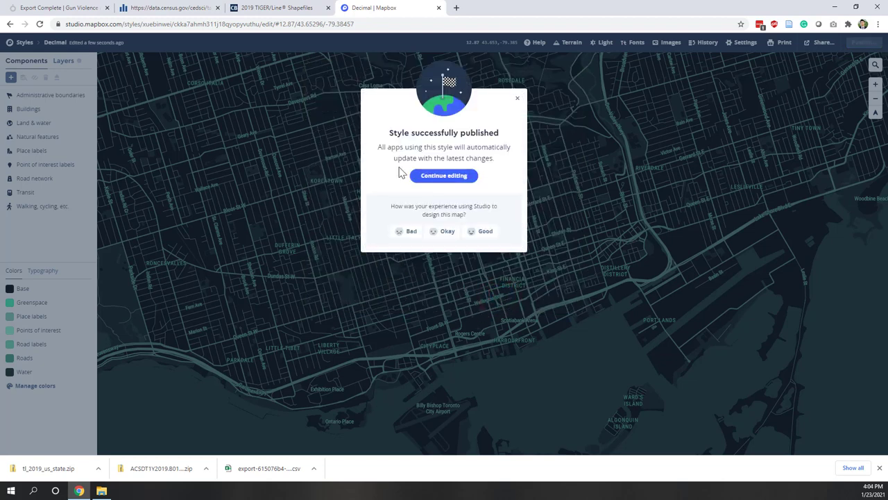
{"action": "left_click", "coordinate": [517, 100]}
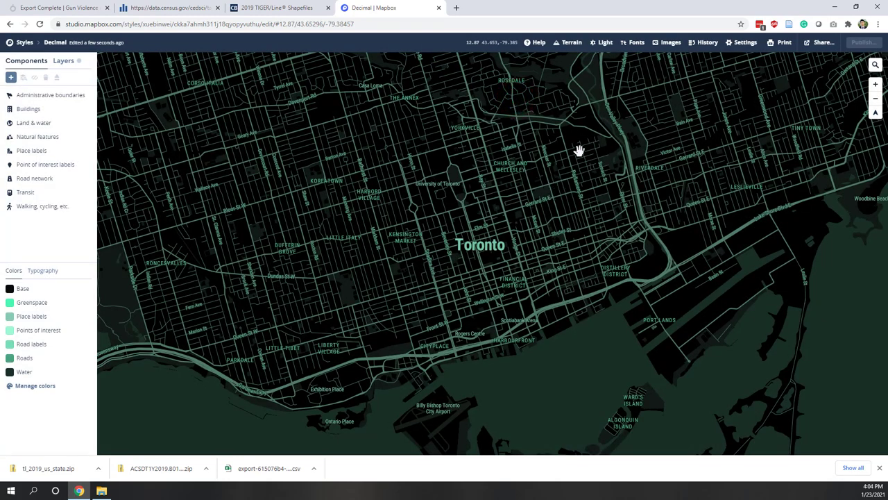
Step: Select the Decimal style's Tableau integration URL under Share > Third party
{"action": "left_click", "coordinate": [819, 45]}
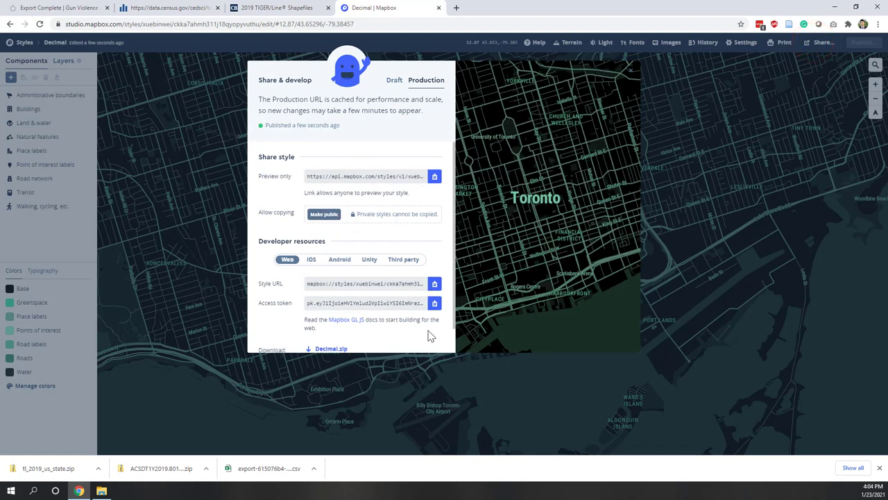
{"action": "left_click", "coordinate": [403, 262]}
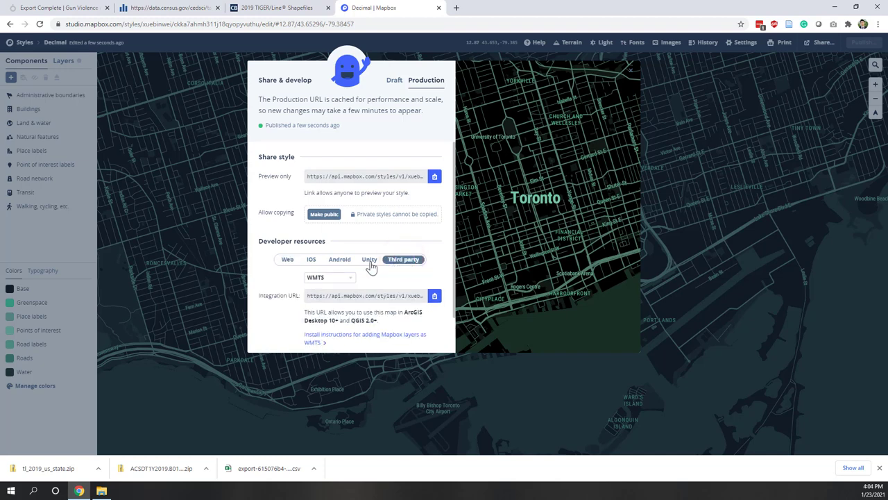
{"action": "left_click", "coordinate": [343, 277]}
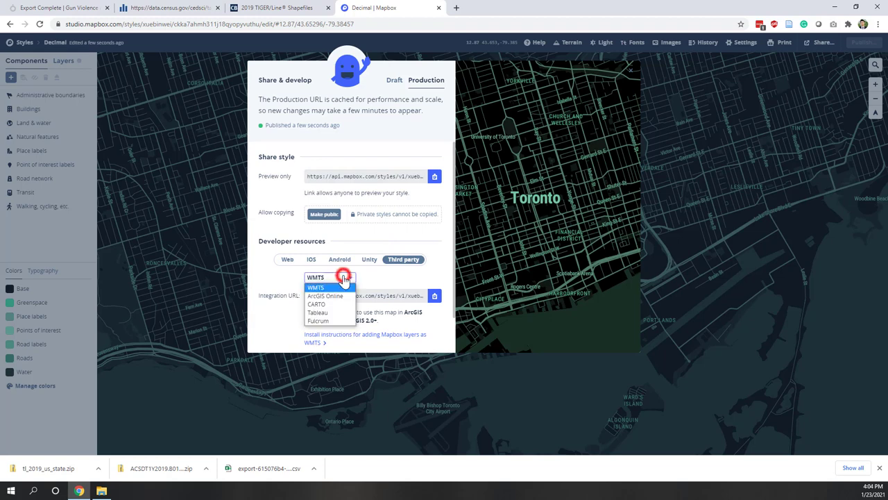
{"action": "left_click", "coordinate": [323, 313]}
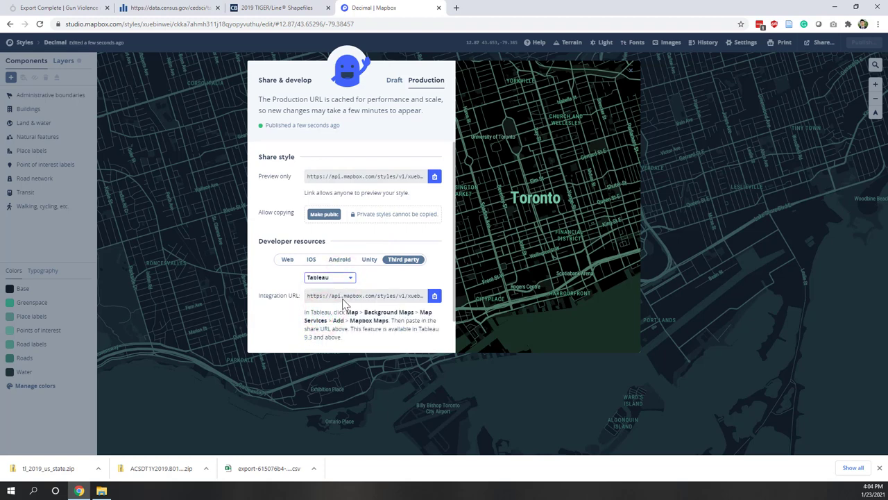
{"action": "left_click", "coordinate": [318, 298]}
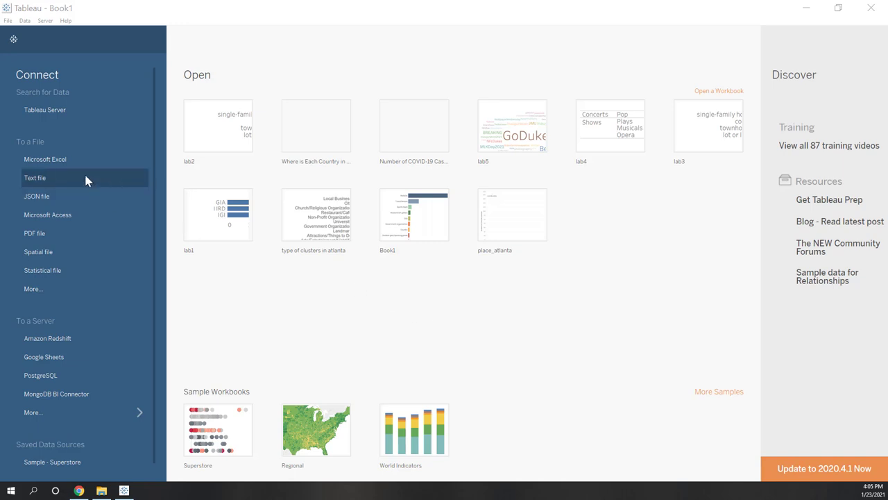
Step: Connect a Text file source to the export CSV in OneDrive > IA342_2021_spring > lab6
{"action": "left_click", "coordinate": [49, 177]}
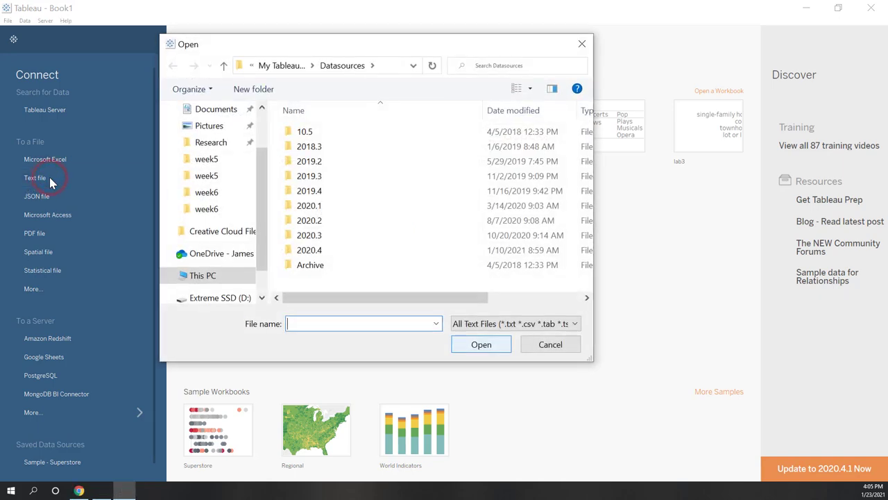
{"action": "left_click", "coordinate": [229, 253]}
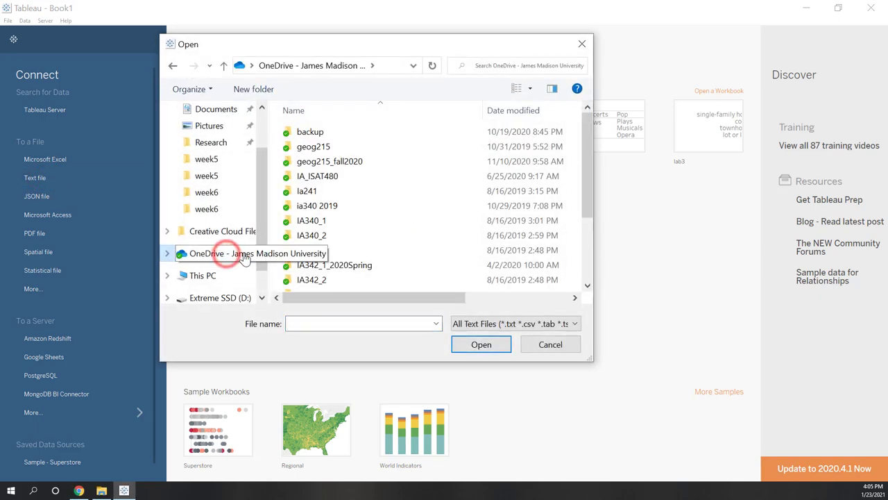
{"action": "scroll", "coordinate": [379, 283], "scroll_direction": "down", "scroll_amount": 1}
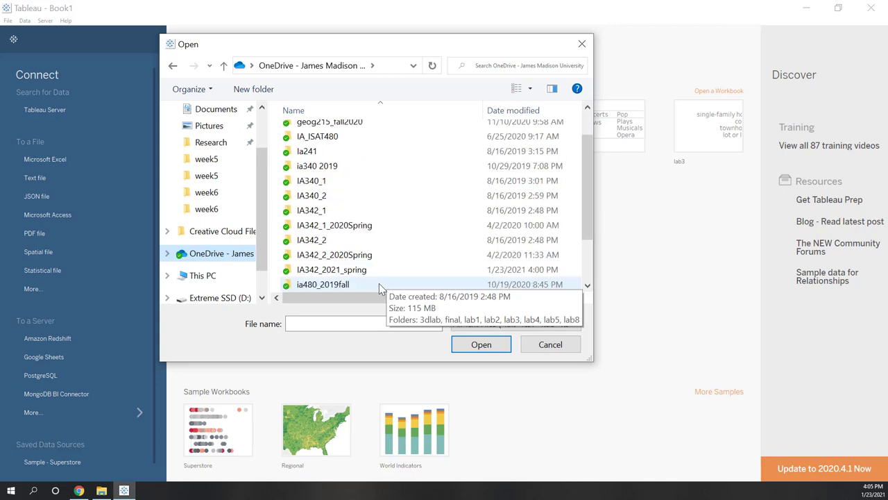
{"action": "double_click", "coordinate": [341, 274]}
{"action": "double_click", "coordinate": [305, 204]}
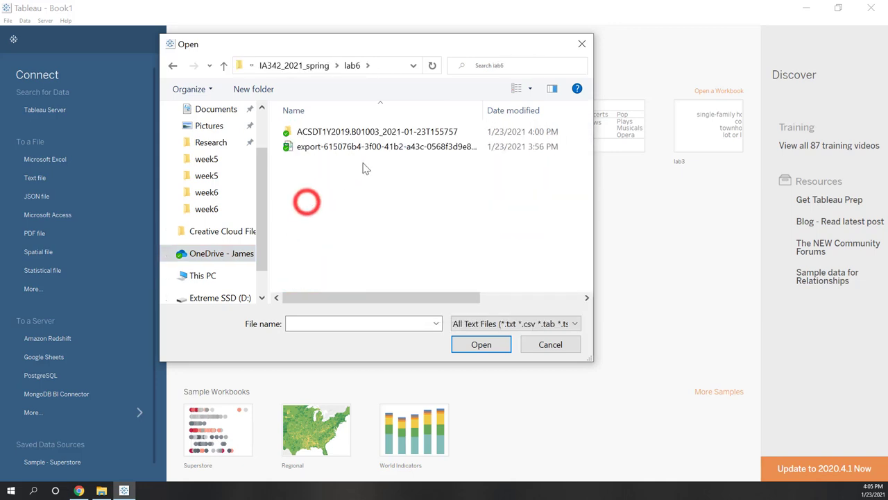
{"action": "left_click", "coordinate": [385, 148]}
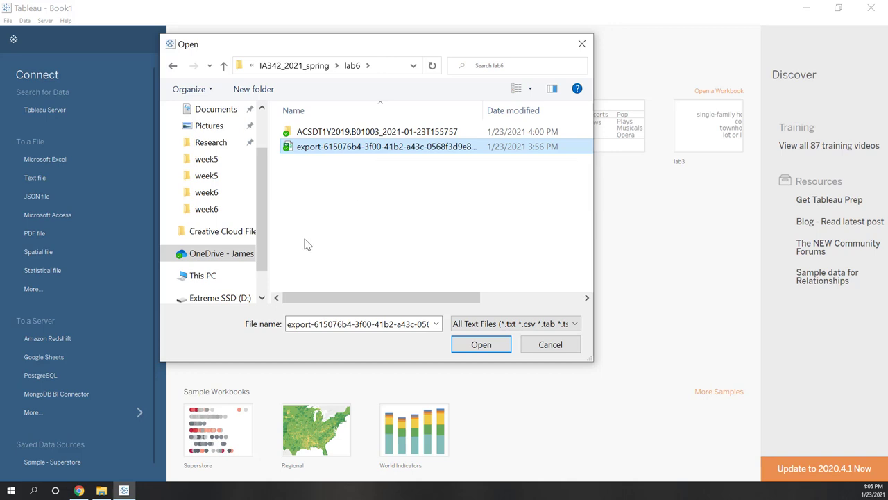
{"action": "left_click", "coordinate": [494, 344]}
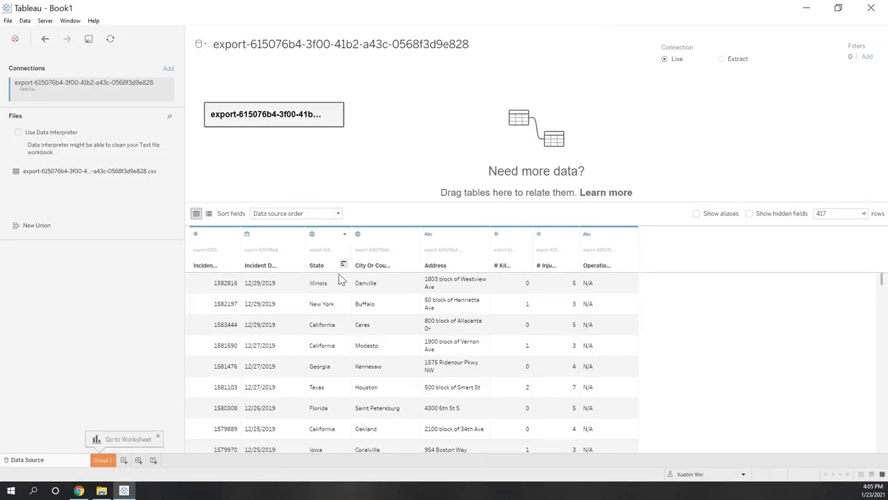
Step: Check State's type options and give City Or County the City geographic role
{"action": "left_click", "coordinate": [312, 234]}
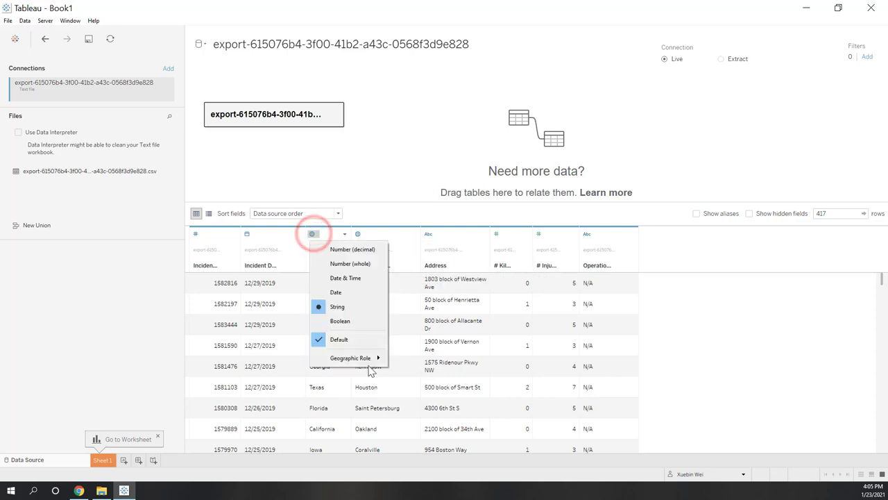
{"action": "left_click", "coordinate": [405, 164]}
{"action": "left_click", "coordinate": [358, 235]}
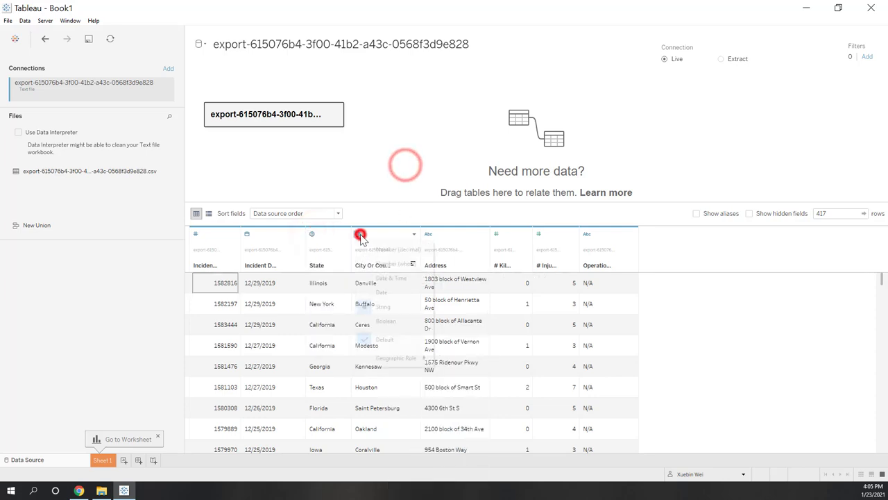
{"action": "mouse_move", "coordinate": [428, 359]}
{"action": "left_click", "coordinate": [485, 387]}
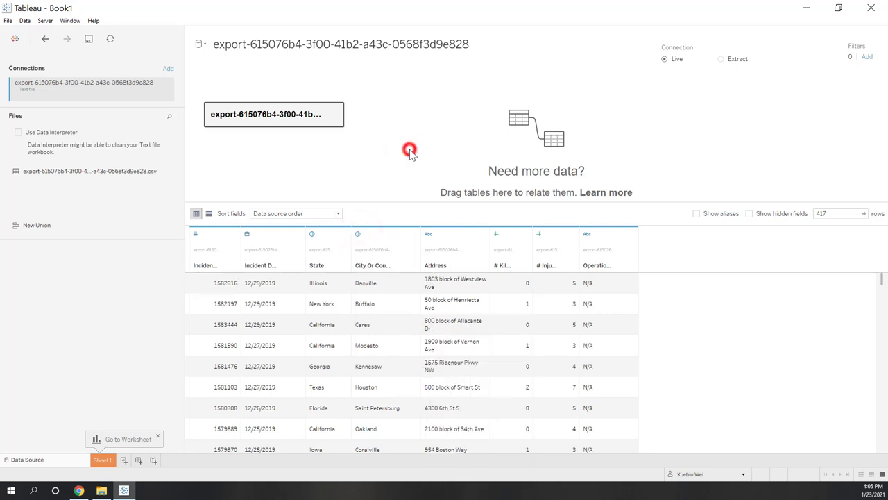
Step: Hide the Address column, widen Incident Date, and keep it as a date type
{"action": "left_click", "coordinate": [483, 234]}
{"action": "left_click", "coordinate": [507, 275]}
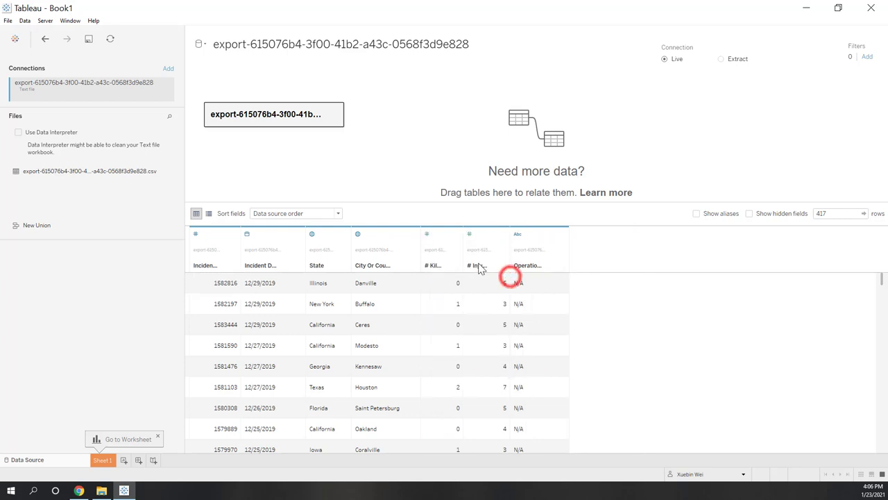
{"action": "double_click", "coordinate": [305, 256]}
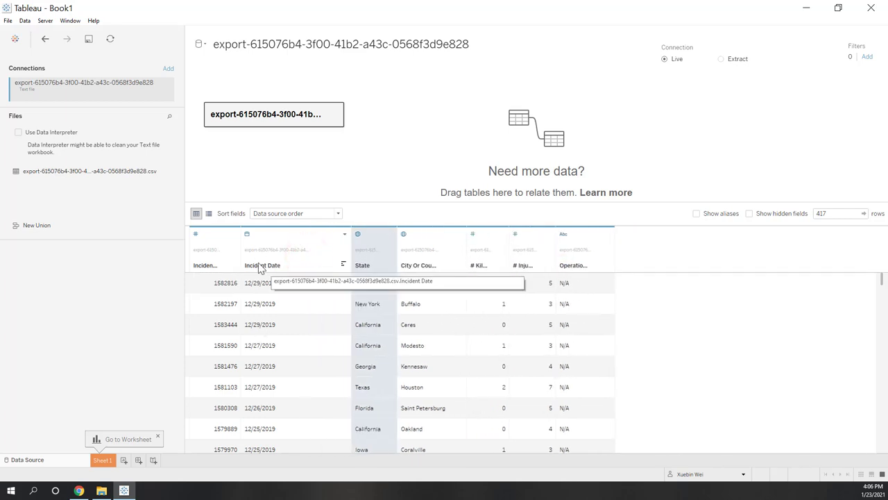
{"action": "left_click", "coordinate": [247, 234]}
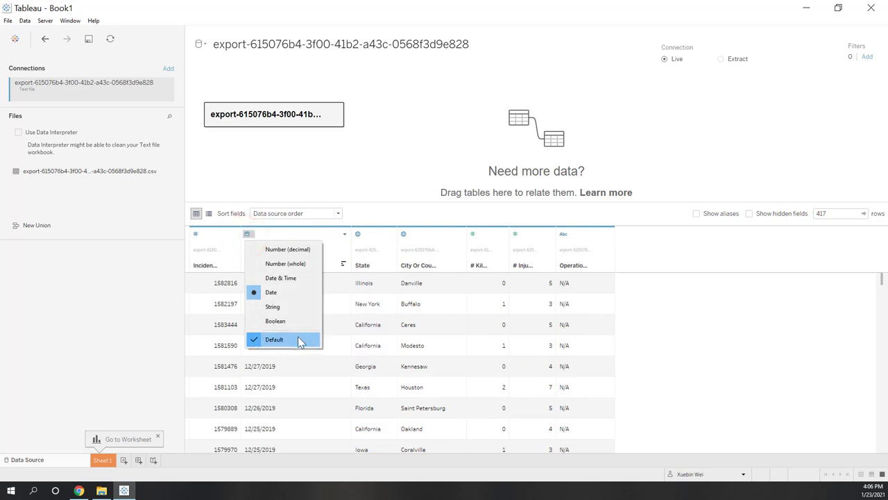
{"action": "left_click", "coordinate": [317, 292]}
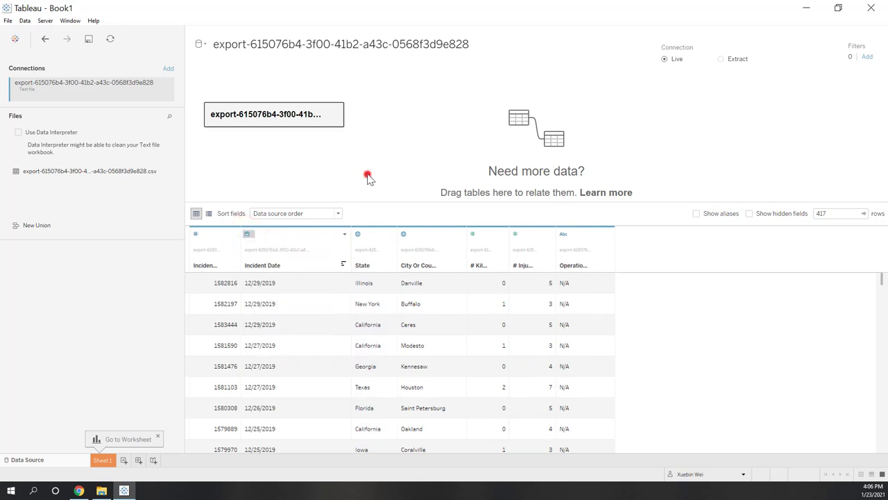
Step: Rename the # Killed and # Injured columns to Killed and Injured and widen them
{"action": "double_click", "coordinate": [510, 255]}
{"action": "double_click", "coordinate": [479, 263]}
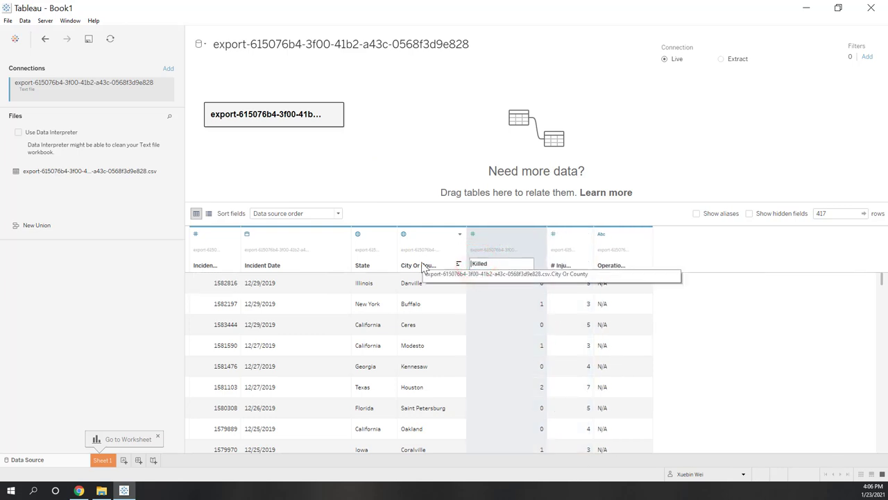
{"action": "left_click", "coordinate": [424, 184]}
{"action": "double_click", "coordinate": [559, 264]}
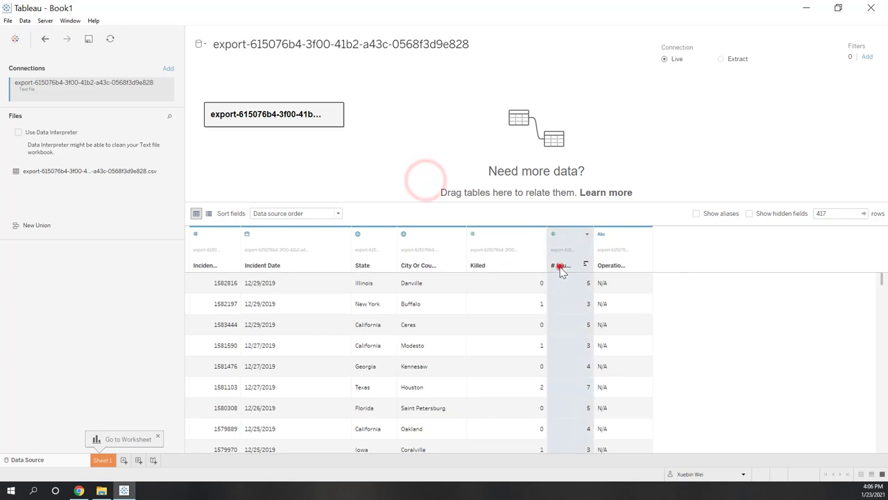
{"action": "left_click", "coordinate": [559, 264]}
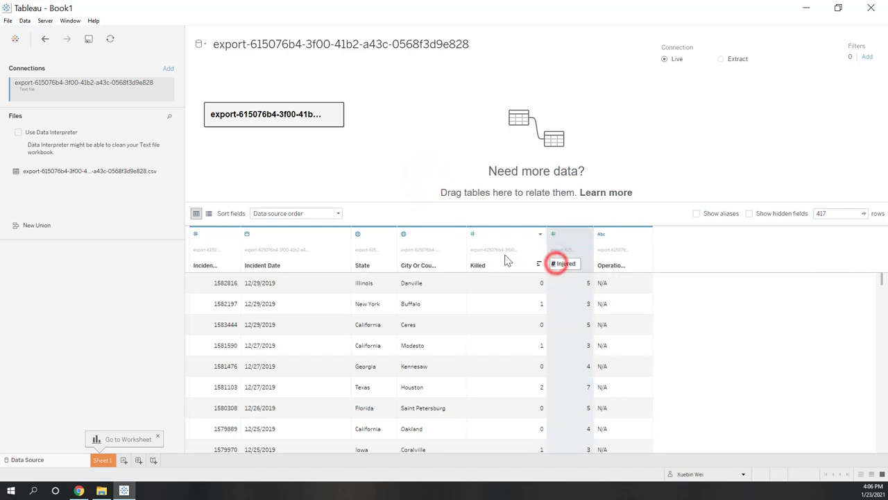
{"action": "key", "text": "Return"}
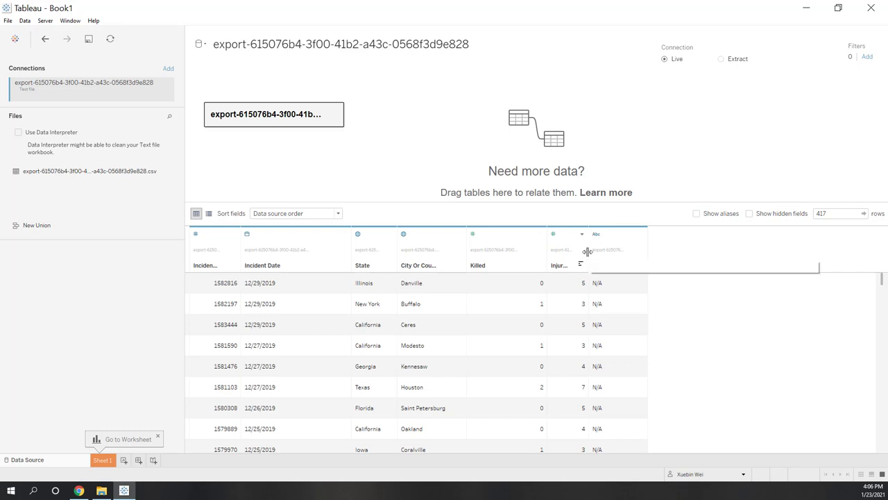
{"action": "left_click_drag", "start_coordinate": [588, 257], "coordinate": [615, 257]}
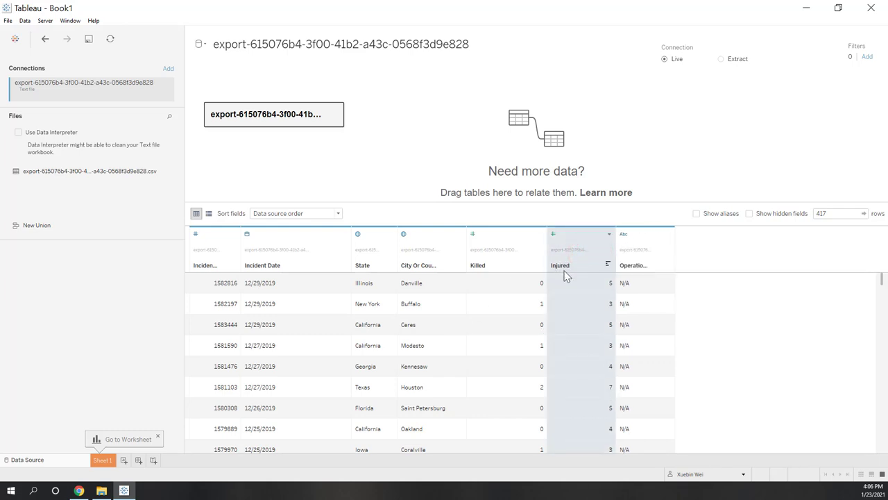
Step: Hide the Operations column, widen Incident ID, and move to Sheet 1
{"action": "left_click", "coordinate": [643, 234]}
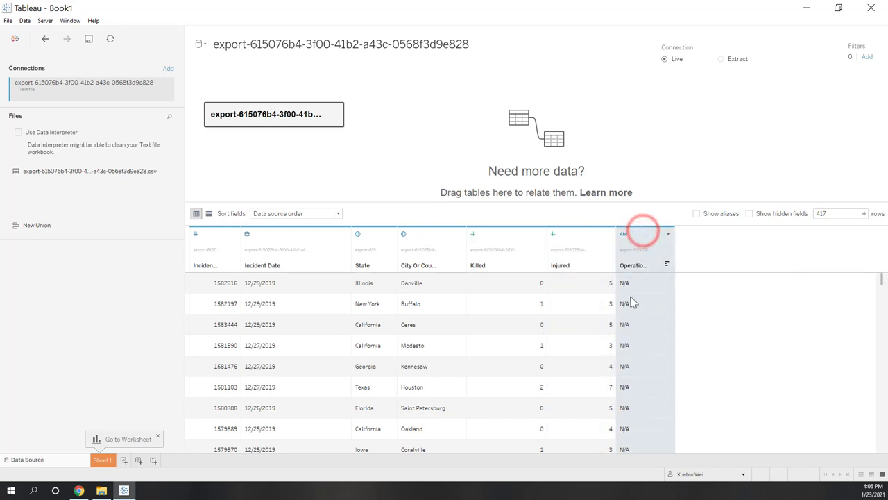
{"action": "left_click", "coordinate": [669, 233]}
{"action": "left_click", "coordinate": [678, 275]}
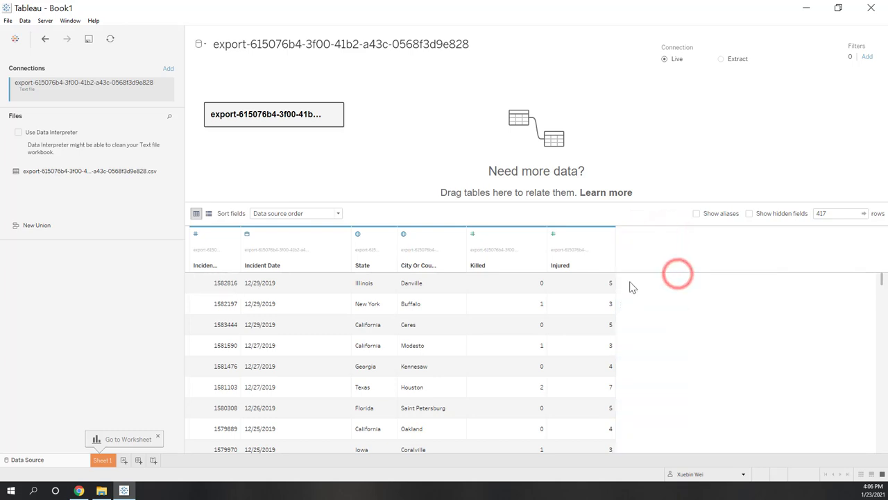
{"action": "double_click", "coordinate": [241, 247]}
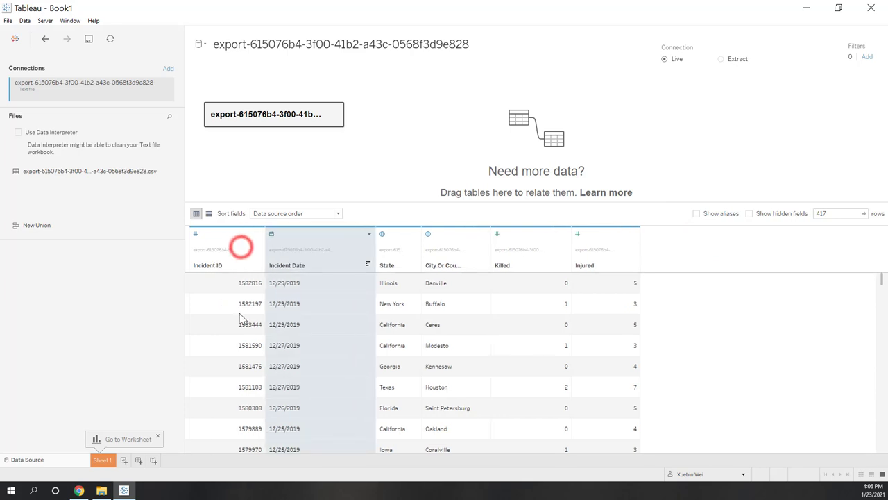
{"action": "left_click", "coordinate": [365, 148]}
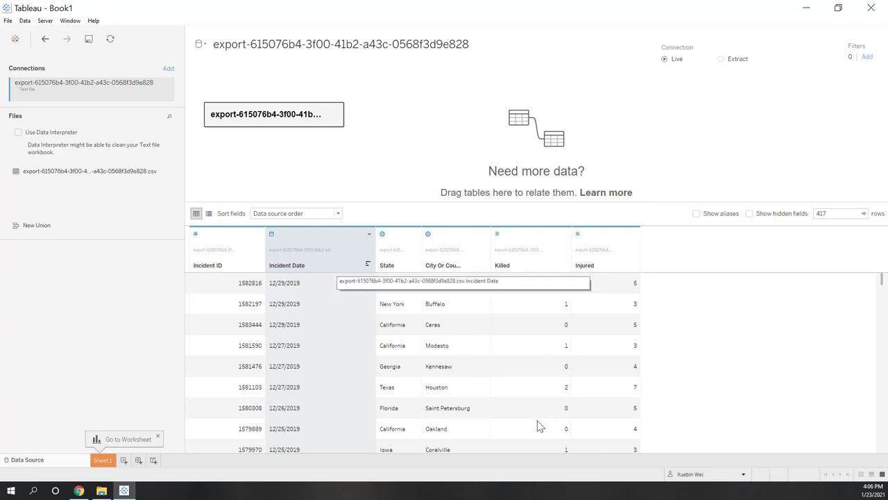
{"action": "left_click", "coordinate": [395, 250]}
{"action": "left_click", "coordinate": [440, 247]}
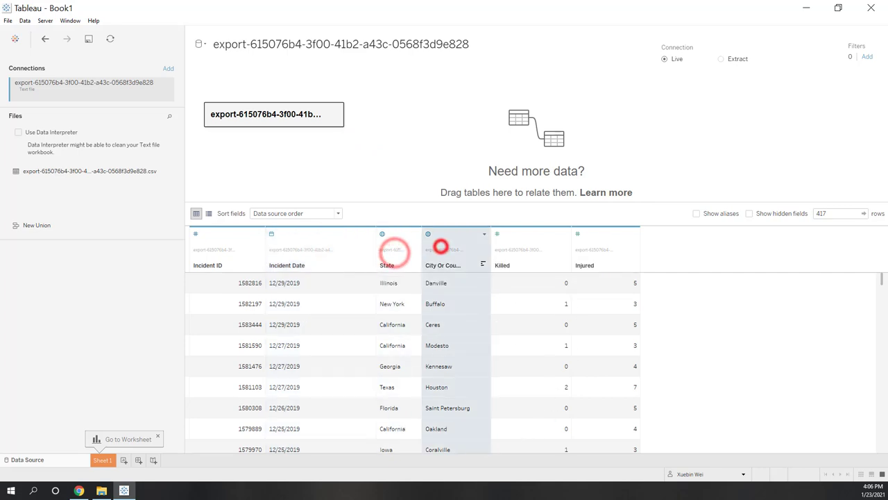
{"action": "left_click", "coordinate": [107, 463]}
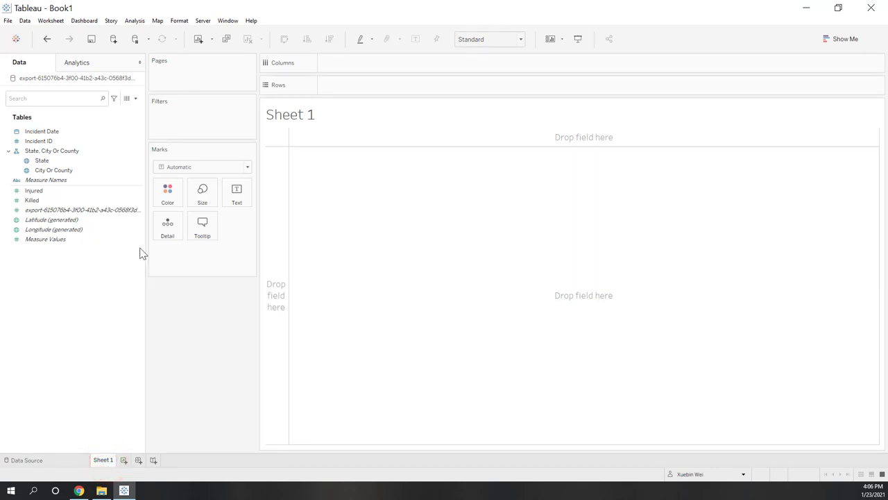
Step: Select only City Or County in the State, City Or County hierarchy and open Show Me
{"action": "left_click", "coordinate": [49, 132]}
{"action": "left_click", "coordinate": [54, 142]}
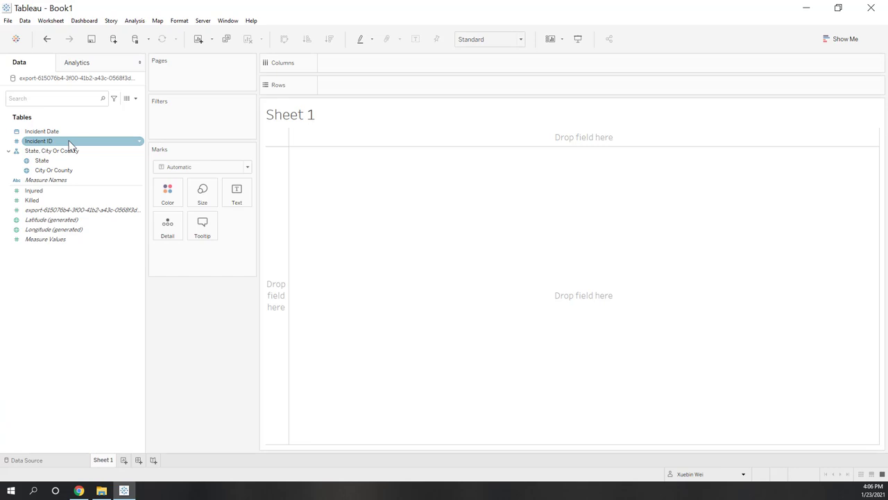
{"action": "left_click", "coordinate": [69, 153]}
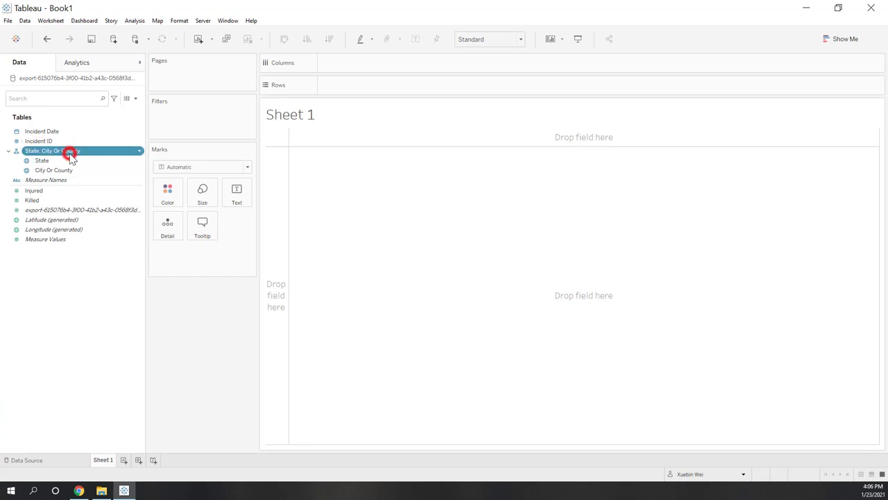
{"action": "left_click", "coordinate": [43, 161]}
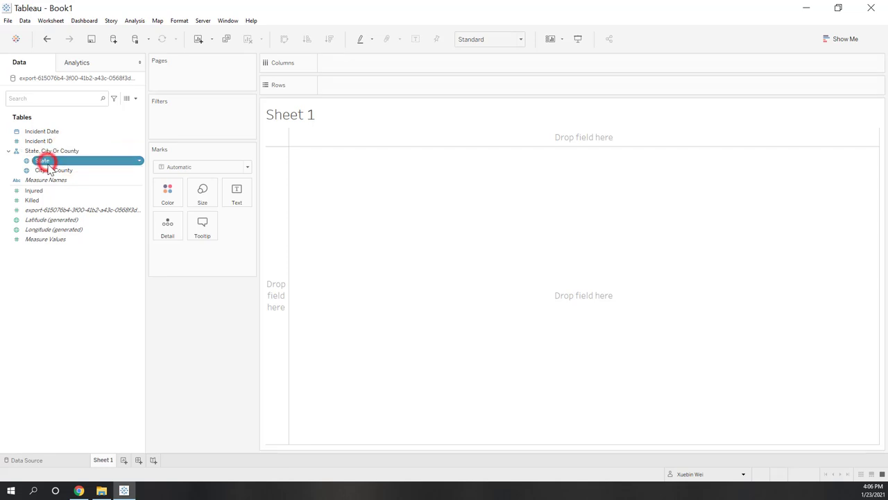
{"action": "left_click", "coordinate": [55, 171], "text": "ctrl"}
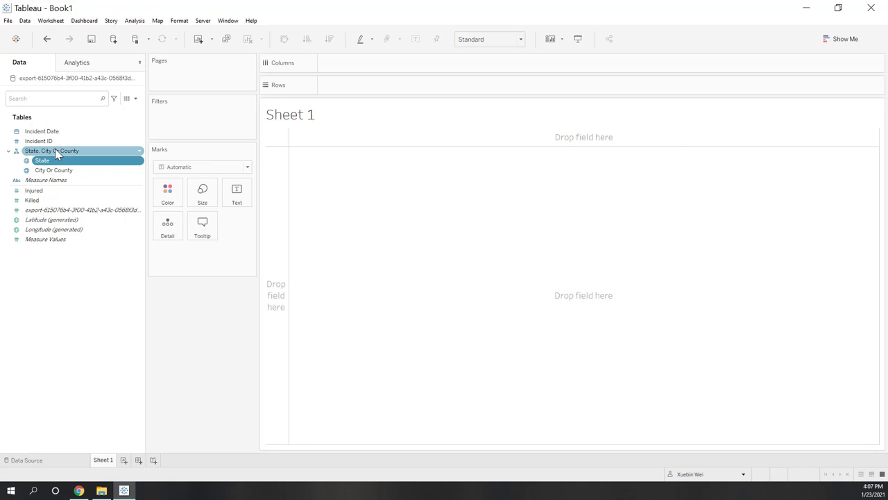
{"action": "left_click", "coordinate": [58, 171]}
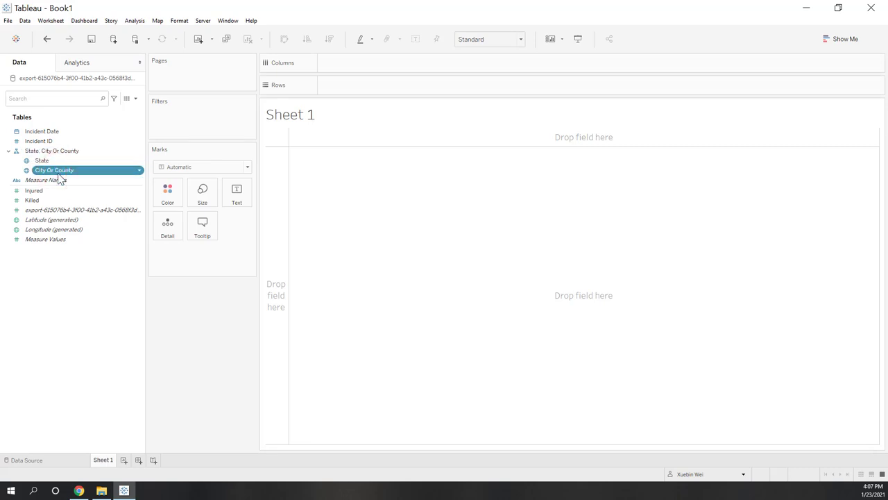
{"action": "left_click", "coordinate": [56, 160], "text": "ctrl"}
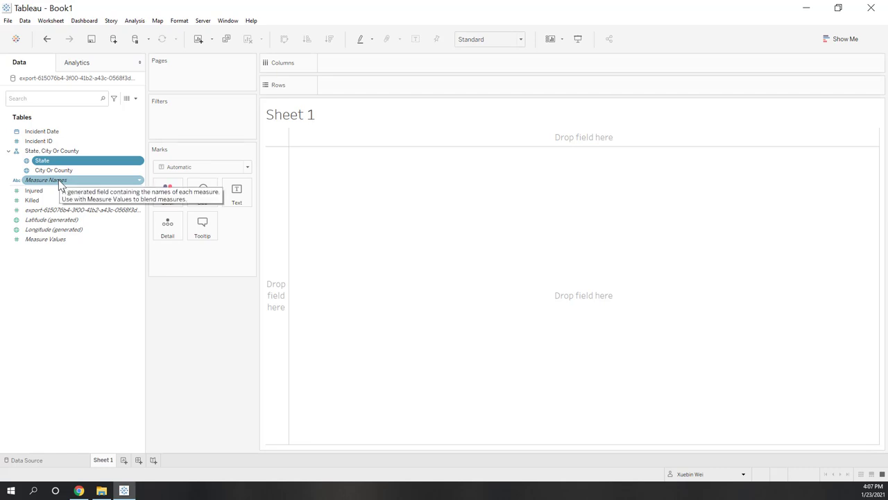
{"action": "left_click", "coordinate": [60, 169]}
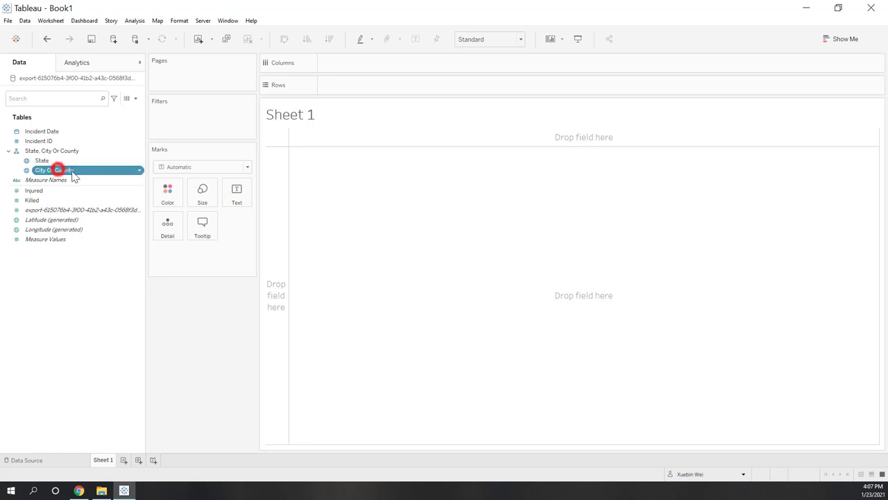
{"action": "left_click", "coordinate": [841, 39]}
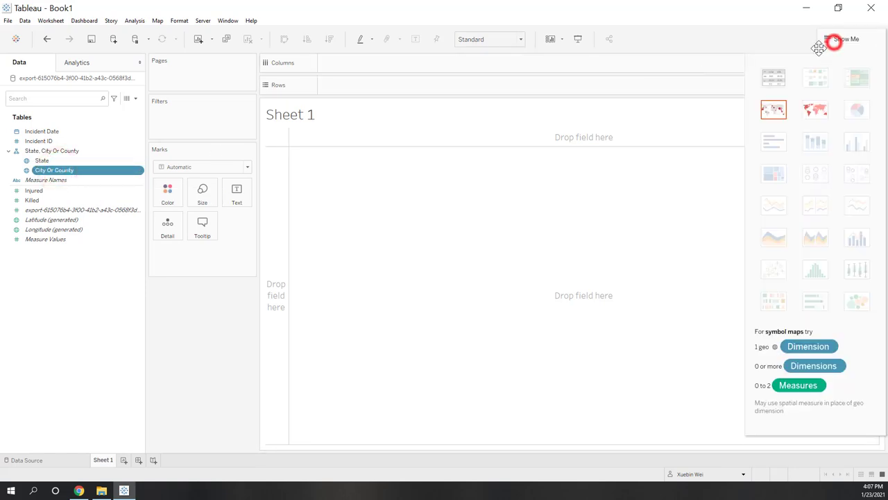
Step: Build the symbol map from Show Me, then collapse and re-expand the location hierarchy
{"action": "left_click", "coordinate": [781, 116]}
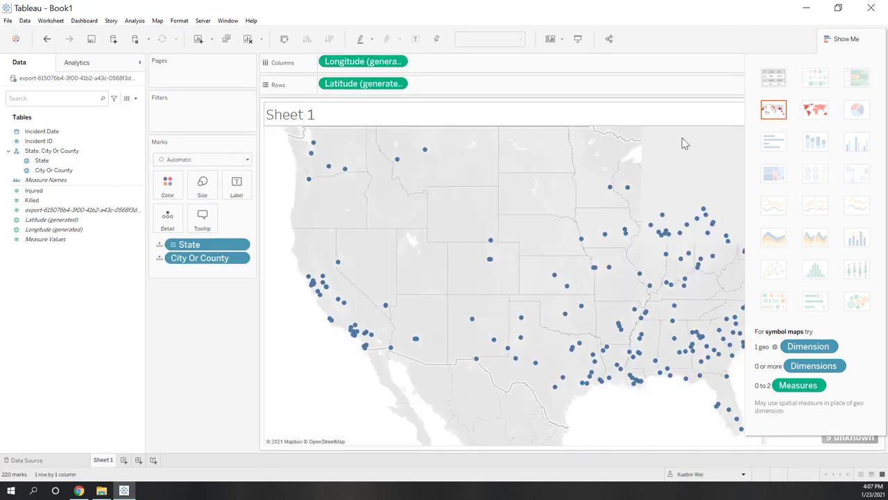
{"action": "left_click", "coordinate": [850, 41]}
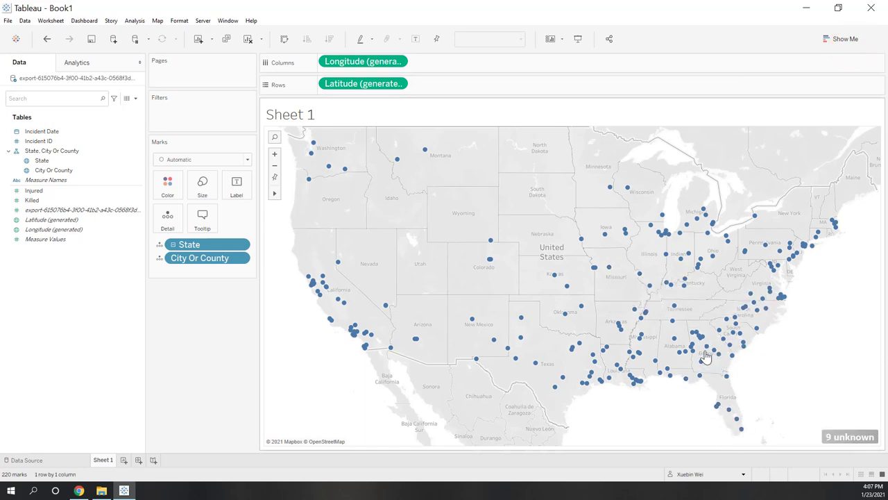
{"action": "left_click", "coordinate": [173, 245]}
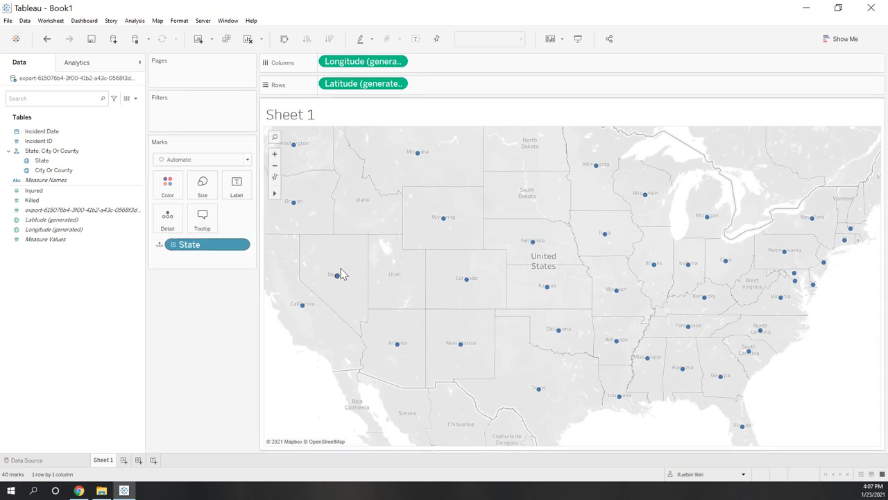
{"action": "left_click", "coordinate": [174, 245]}
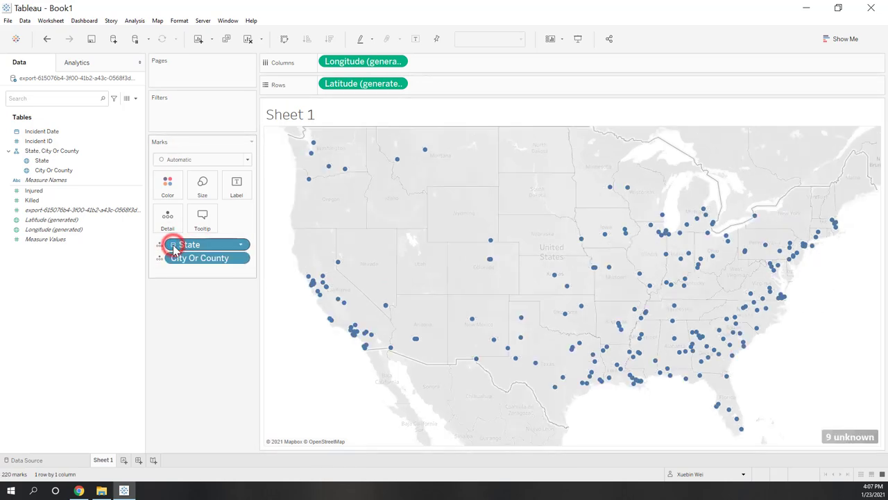
{"action": "left_click", "coordinate": [842, 438]}
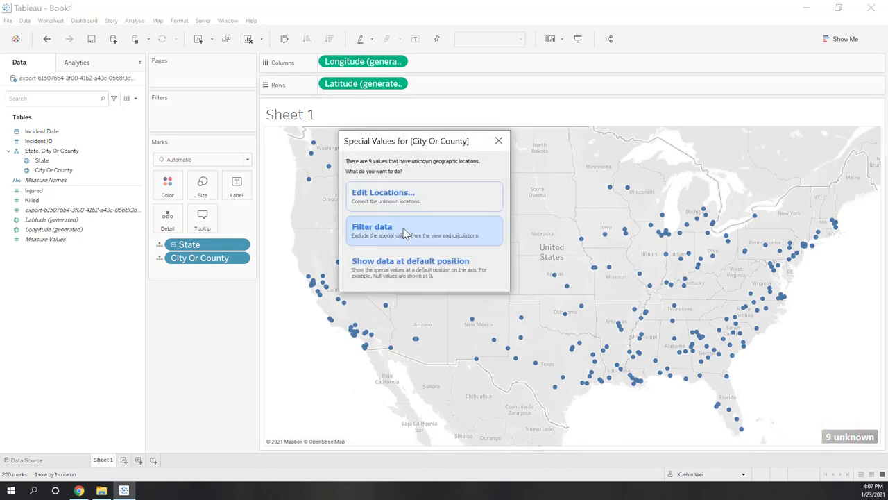
{"action": "left_click", "coordinate": [387, 198]}
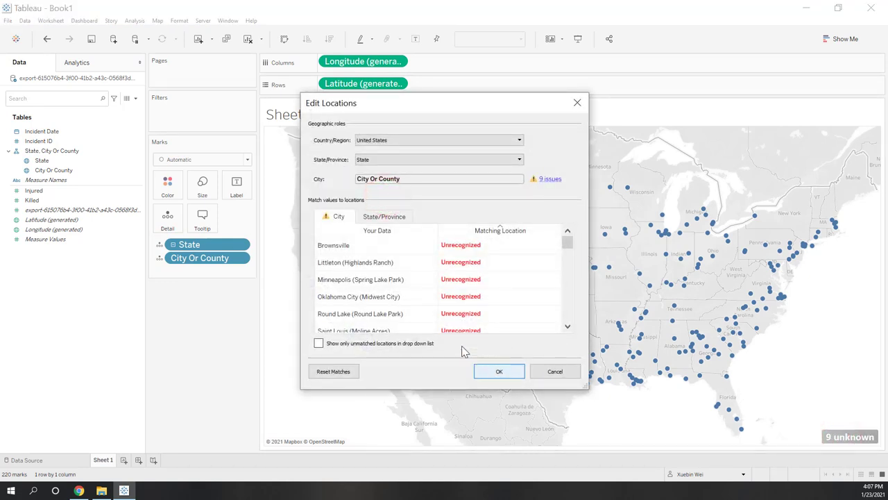
{"action": "scroll", "coordinate": [430, 290], "scroll_direction": "down", "scroll_amount": 5}
{"action": "scroll", "coordinate": [430, 290], "scroll_direction": "up", "scroll_amount": 4}
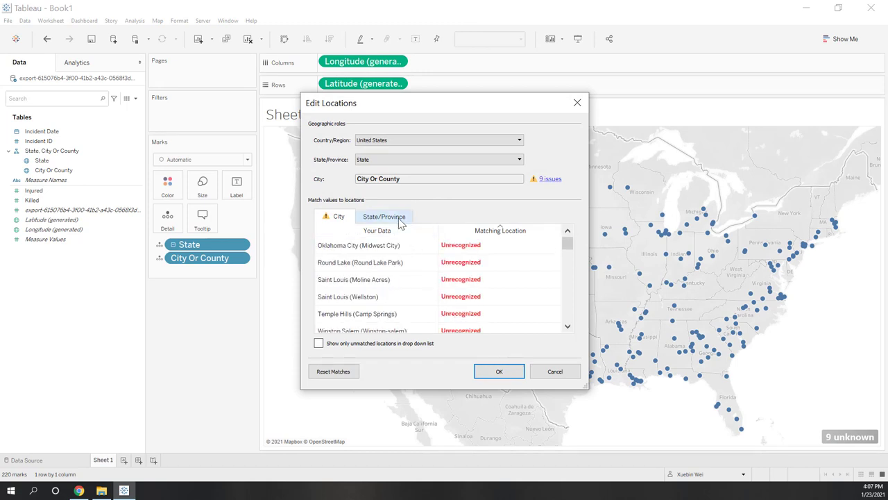
{"action": "left_click", "coordinate": [399, 217]}
{"action": "scroll", "coordinate": [412, 283], "scroll_direction": "down", "scroll_amount": 10}
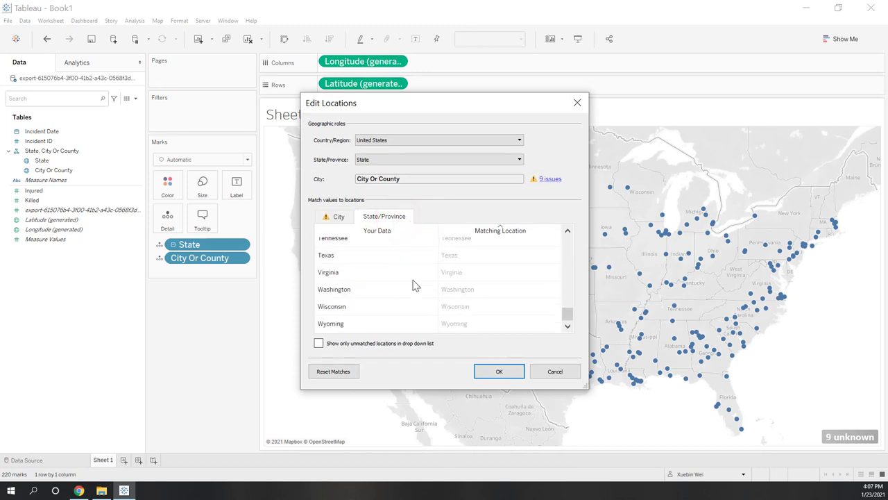
{"action": "left_click", "coordinate": [339, 217]}
{"action": "scroll", "coordinate": [541, 285], "scroll_direction": "down", "scroll_amount": 4}
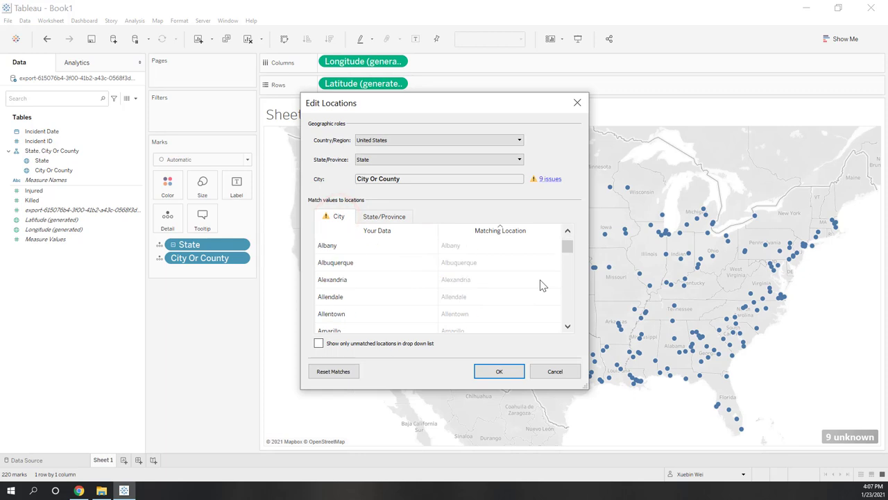
{"action": "scroll", "coordinate": [541, 285], "scroll_direction": "up", "scroll_amount": 5}
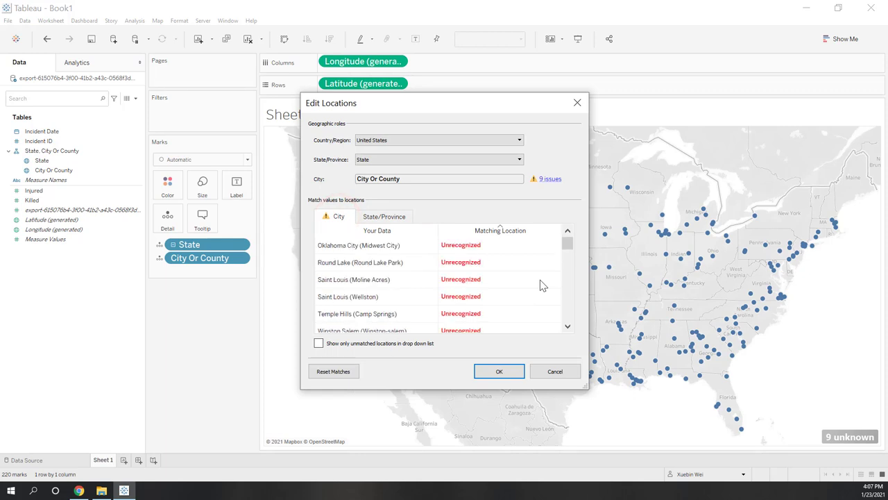
{"action": "scroll", "coordinate": [541, 285], "scroll_direction": "up", "scroll_amount": 1}
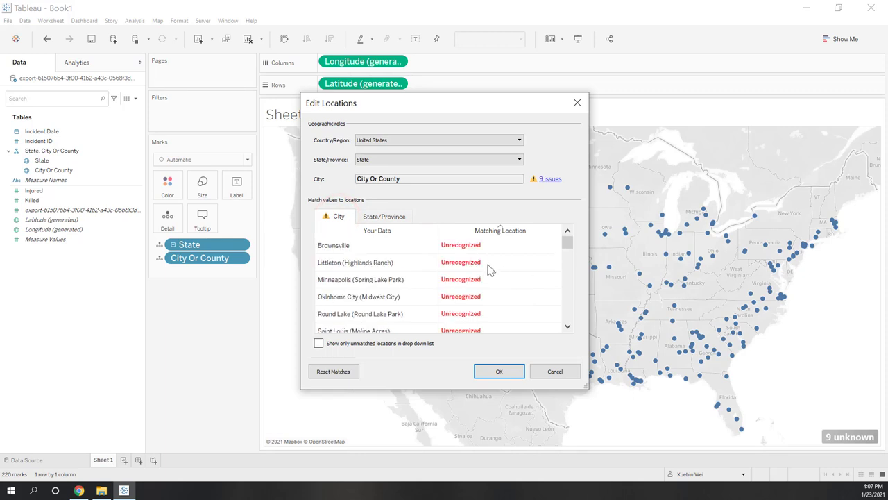
{"action": "mouse_move", "coordinate": [567, 240]}
{"action": "left_mouse_down"}
{"action": "mouse_move", "coordinate": [568, 257]}
{"action": "mouse_move", "coordinate": [568, 239]}
{"action": "left_mouse_up"}
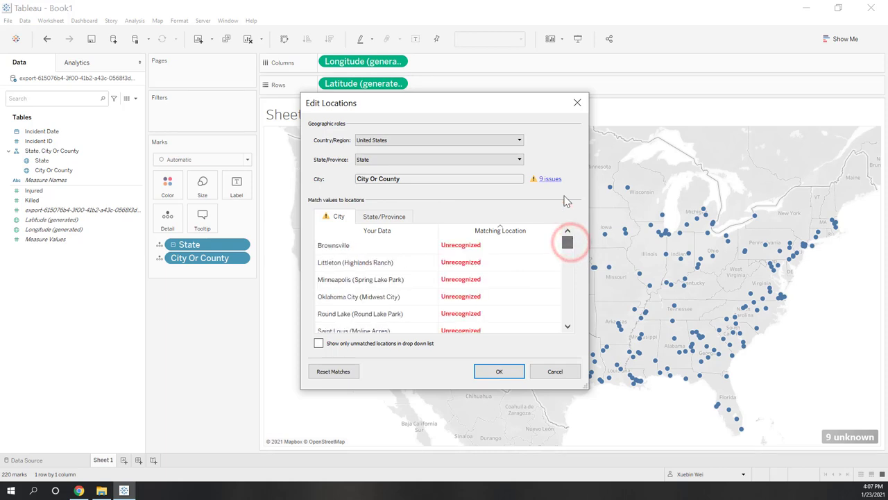
{"action": "left_click", "coordinate": [551, 181]}
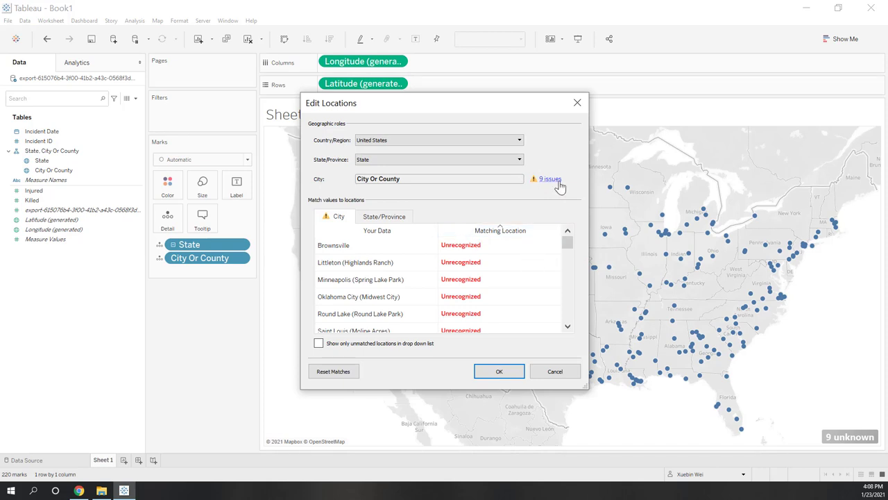
{"action": "left_click", "coordinate": [462, 248]}
{"action": "left_click", "coordinate": [460, 245]}
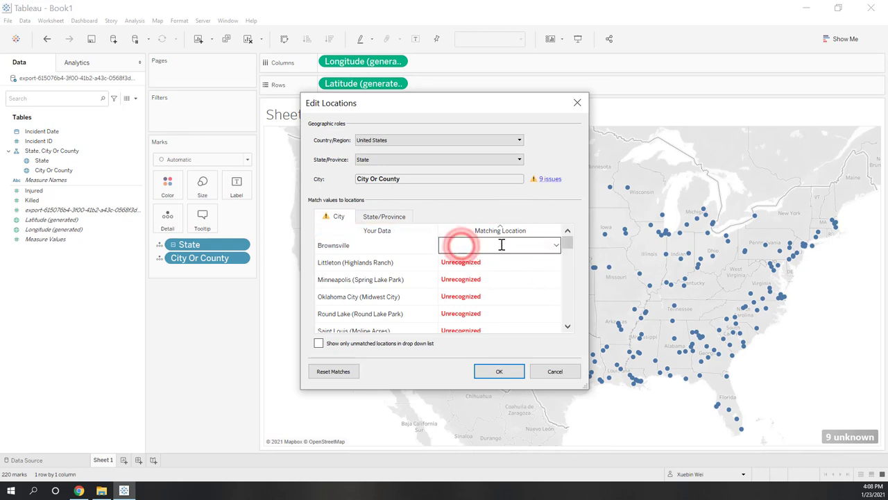
{"action": "left_click", "coordinate": [557, 246]}
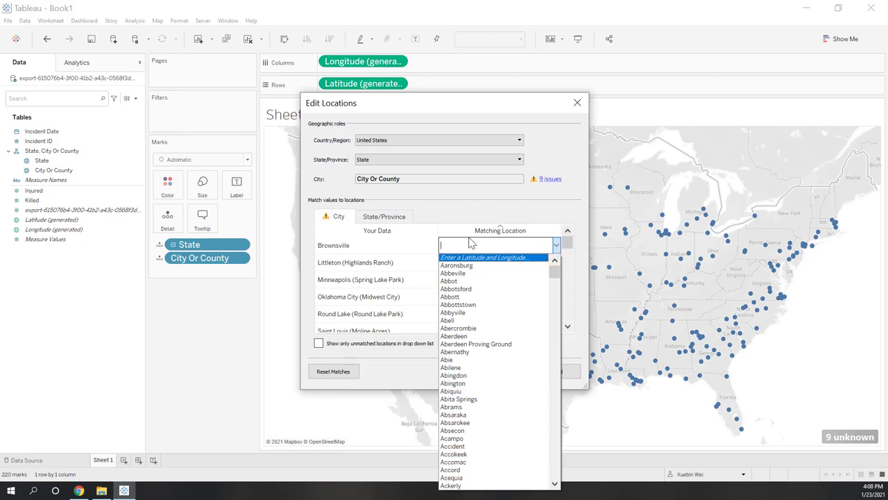
{"action": "left_click", "coordinate": [375, 247]}
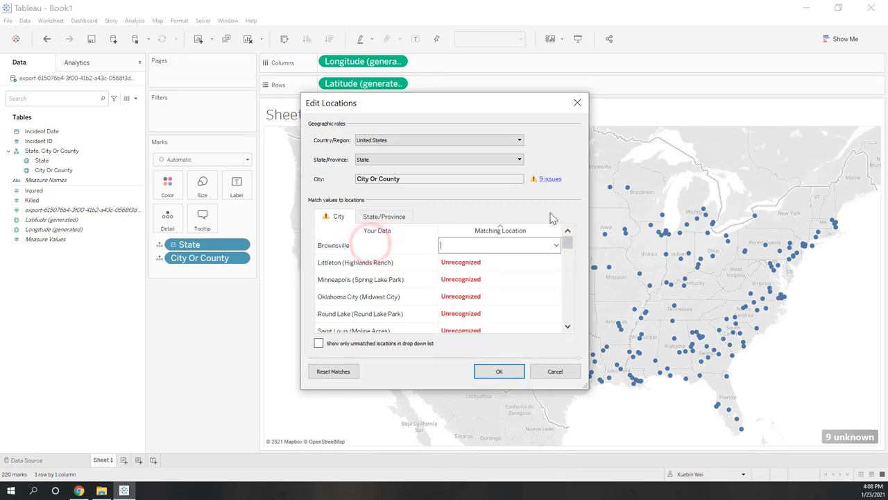
{"action": "left_click", "coordinate": [554, 371]}
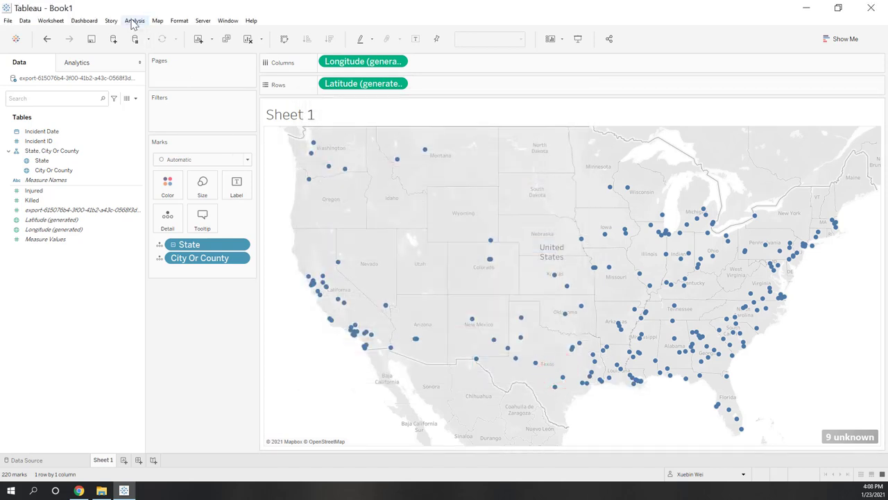
Step: Dismiss the Map menu and open Special Values for the 9 unknown City Or County locations
{"action": "left_click", "coordinate": [155, 22]}
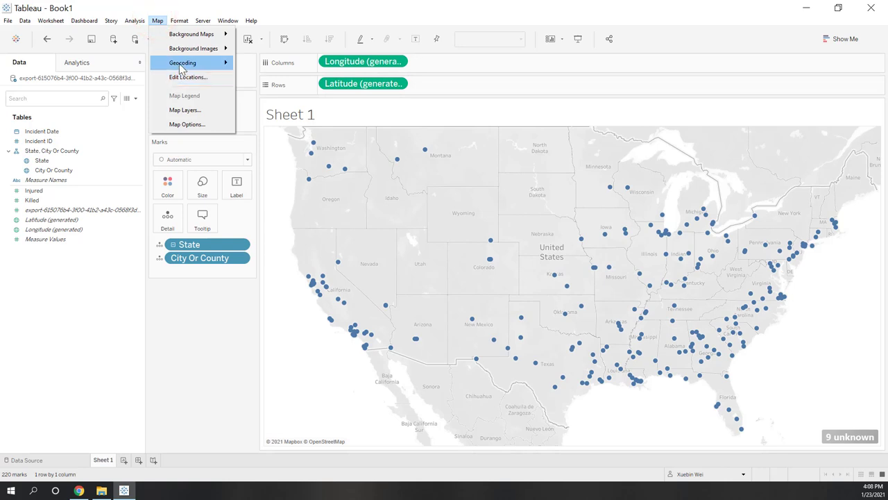
{"action": "mouse_move", "coordinate": [186, 68]}
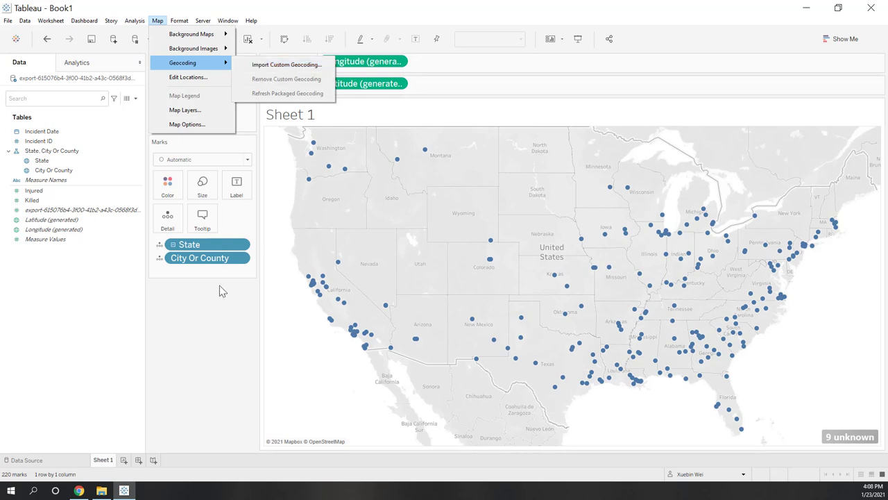
{"action": "left_click", "coordinate": [232, 344]}
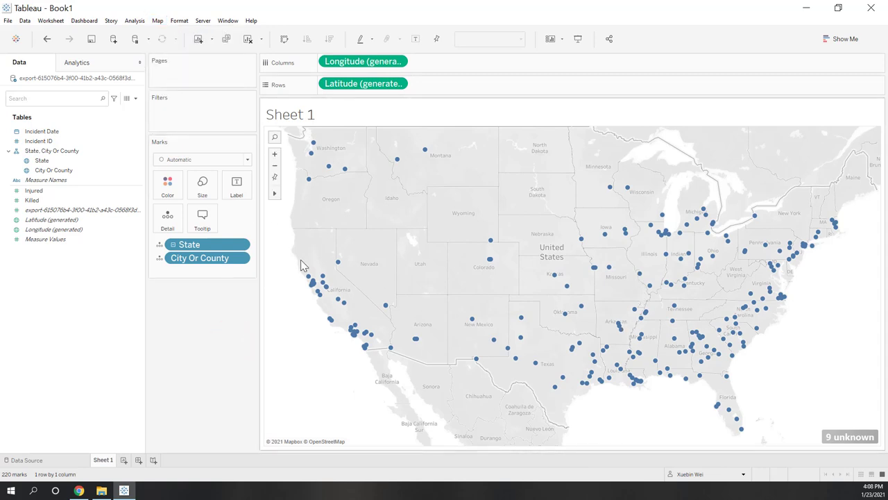
{"action": "left_click", "coordinate": [837, 438]}
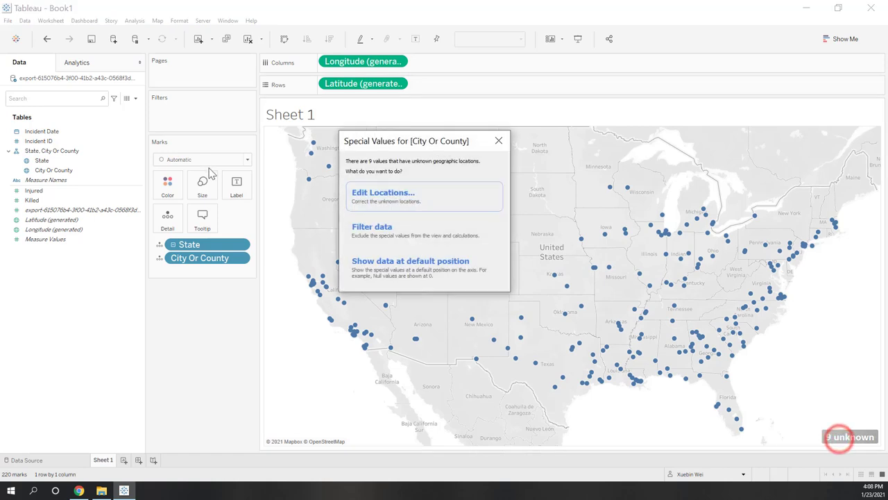
Step: Filter out the 9 unknown locations and colour the city marks by SUM(Injured)
{"action": "left_click", "coordinate": [382, 236]}
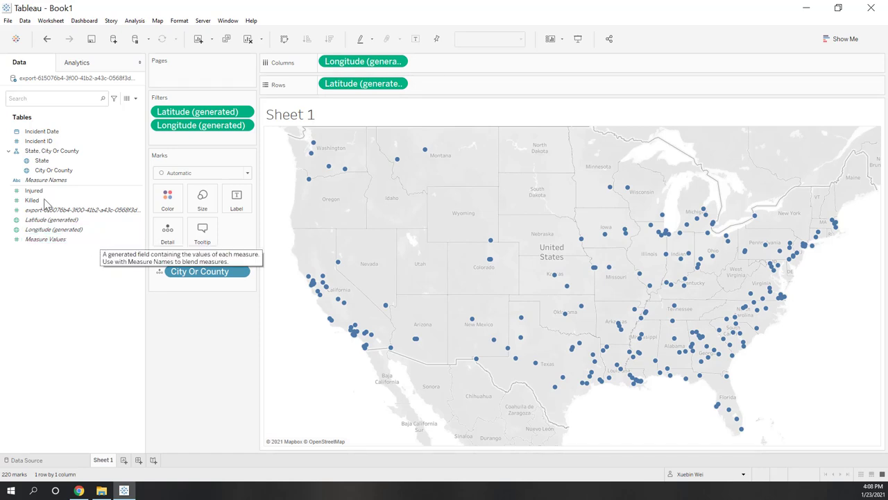
{"action": "mouse_move", "coordinate": [33, 190]}
{"action": "left_mouse_down"}
{"action": "mouse_move", "coordinate": [104, 249]}
{"action": "mouse_move", "coordinate": [148, 229]}
{"action": "mouse_move", "coordinate": [167, 199]}
{"action": "left_mouse_up"}
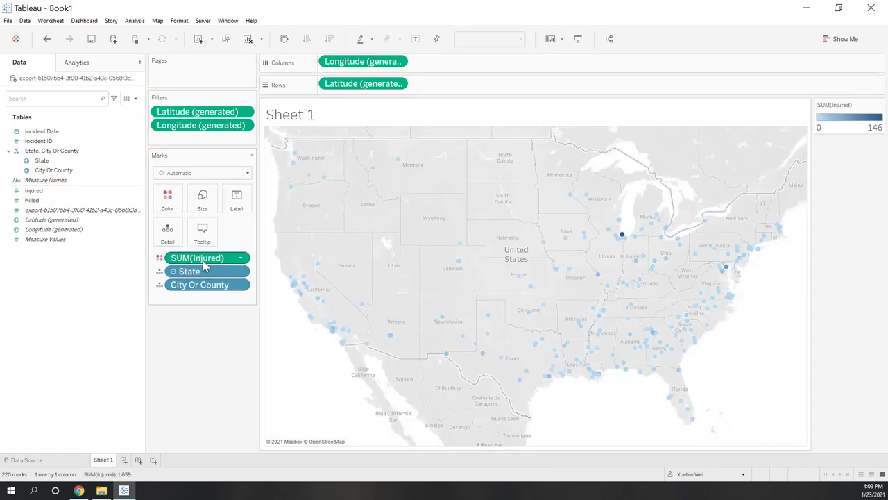
Step: Move SUM(Injured) from Color to Size and enlarge the marks with the Size slider
{"action": "left_click_drag", "start_coordinate": [203, 260], "coordinate": [205, 199]}
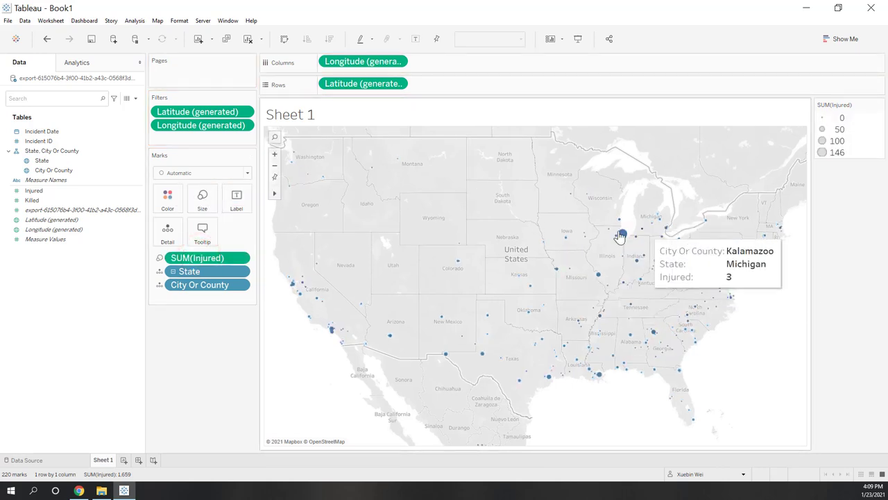
{"action": "right_click", "coordinate": [240, 260]}
{"action": "left_click", "coordinate": [201, 201]}
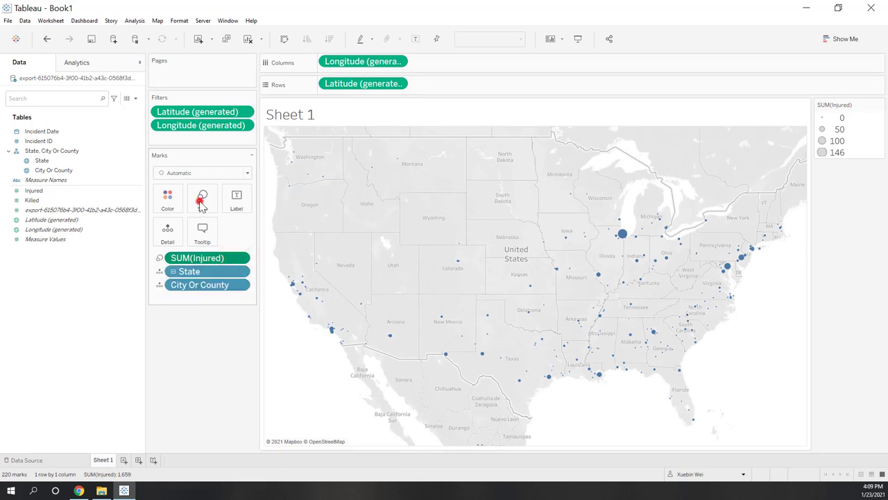
{"action": "left_click", "coordinate": [200, 201]}
{"action": "left_click", "coordinate": [200, 200]}
{"action": "left_click", "coordinate": [200, 200]}
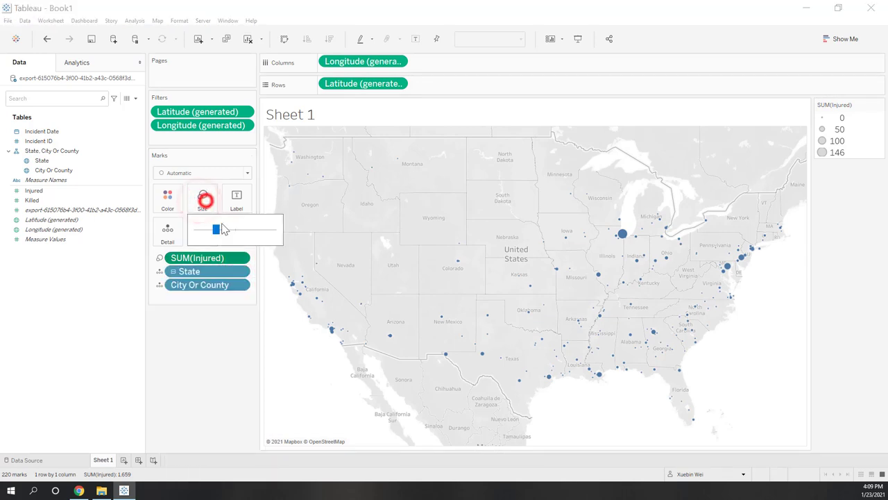
{"action": "mouse_move", "coordinate": [218, 230]}
{"action": "left_mouse_down"}
{"action": "mouse_move", "coordinate": [226, 230]}
{"action": "mouse_move", "coordinate": [218, 231]}
{"action": "left_mouse_up"}
{"action": "left_click", "coordinate": [227, 414]}
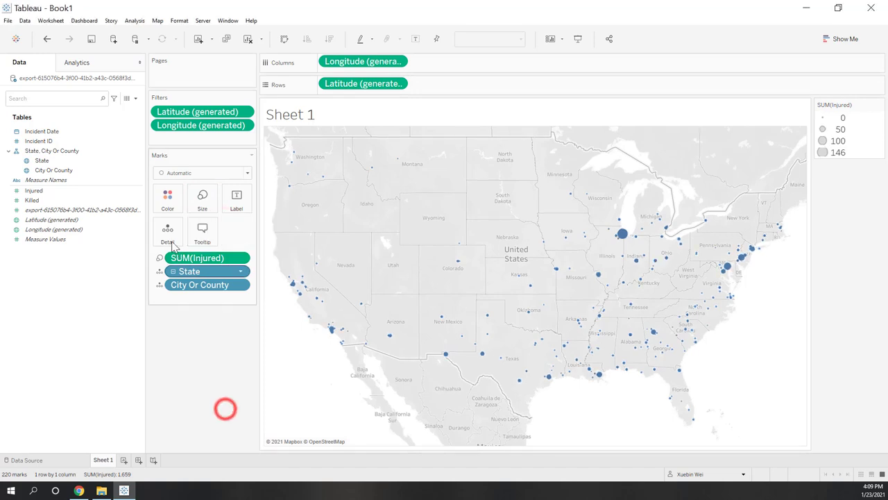
Step: Make all the city marks a single orange colour
{"action": "left_click", "coordinate": [169, 203]}
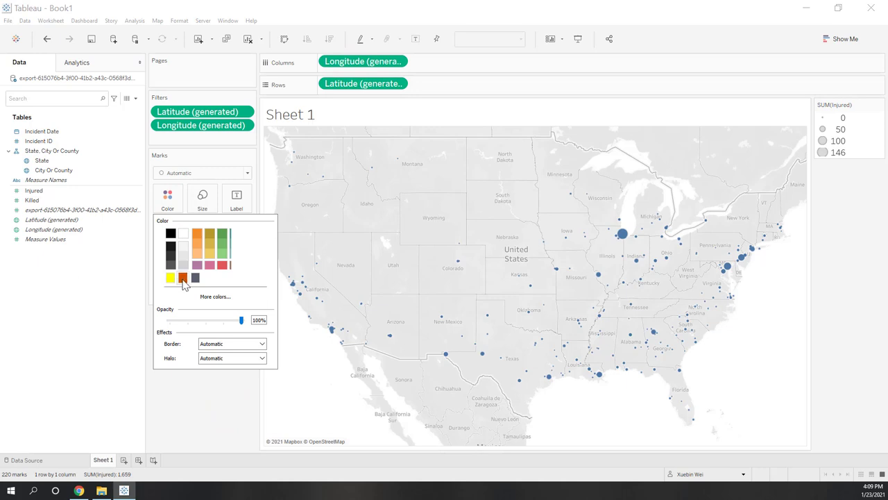
{"action": "left_click", "coordinate": [182, 278]}
{"action": "left_click", "coordinate": [236, 413]}
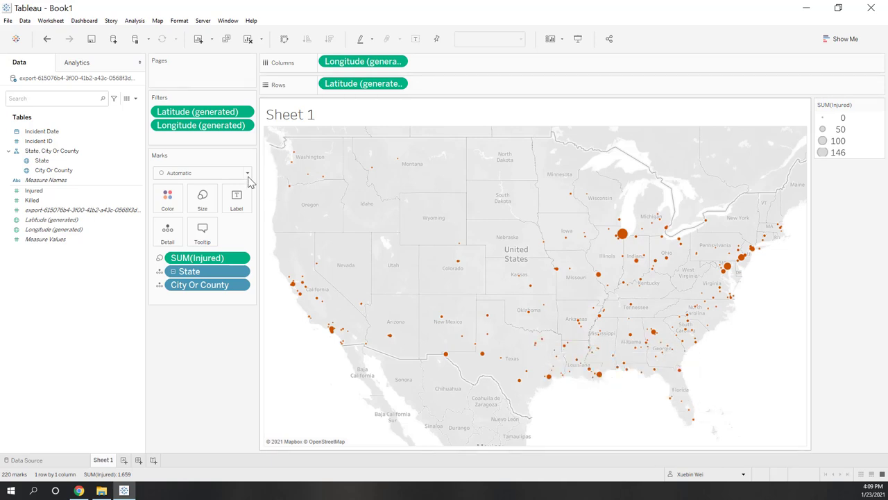
Step: Try the Normal and Dark background maps, settling on Normal
{"action": "left_click", "coordinate": [159, 21]}
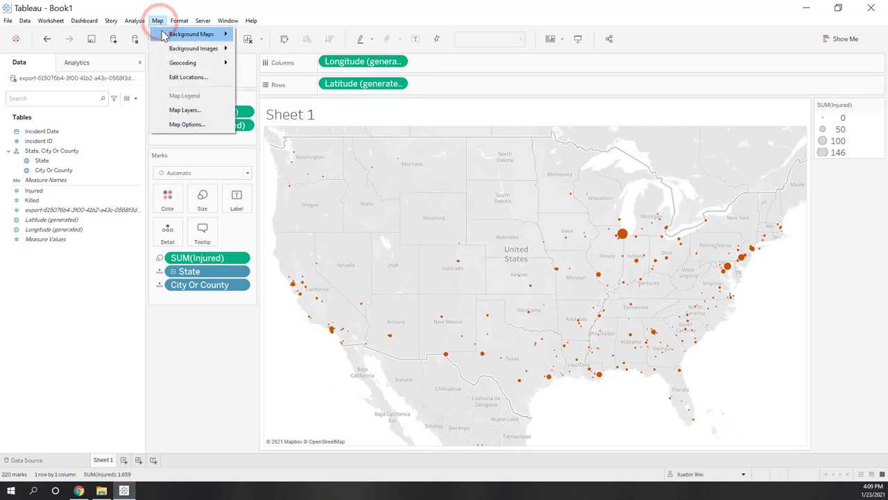
{"action": "mouse_move", "coordinate": [164, 36]}
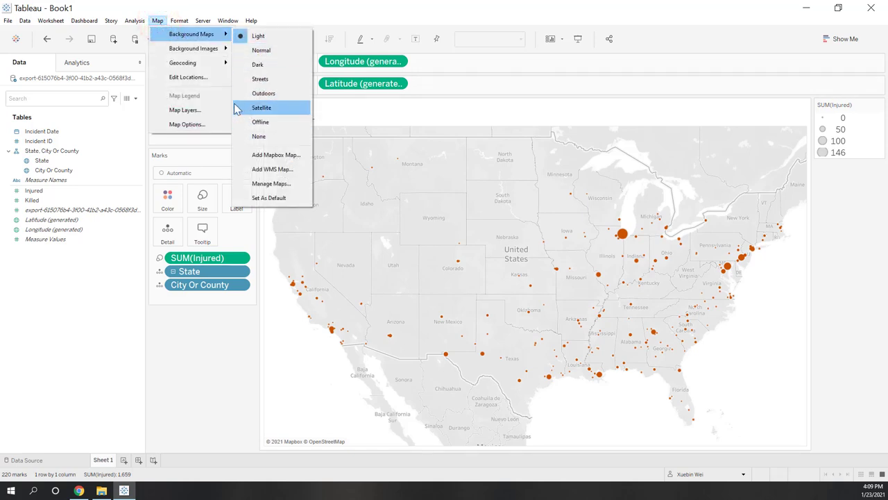
{"action": "left_click", "coordinate": [262, 53]}
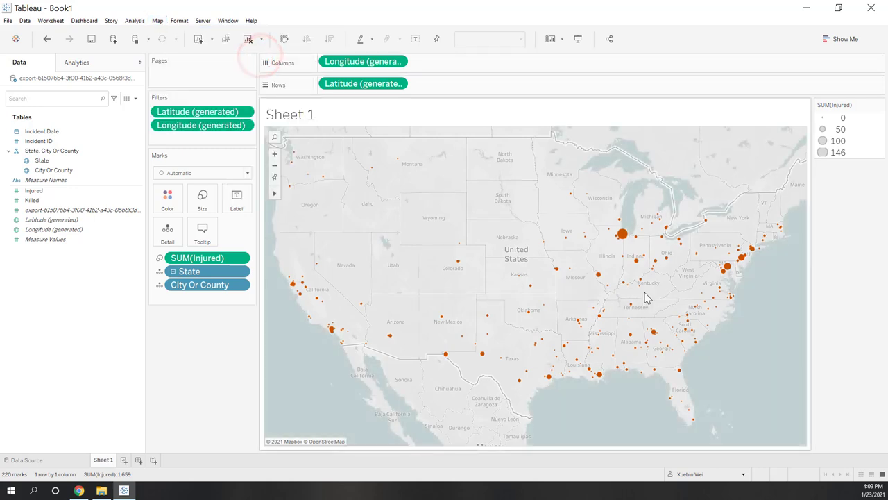
{"action": "scroll", "coordinate": [638, 290], "scroll_direction": "down", "scroll_amount": 1}
{"action": "left_click", "coordinate": [157, 21]}
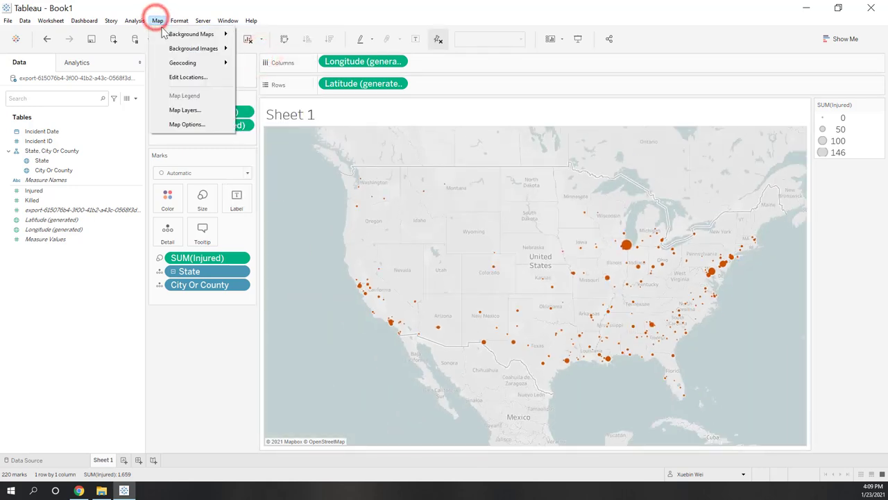
{"action": "mouse_move", "coordinate": [208, 34]}
{"action": "left_click", "coordinate": [279, 64]}
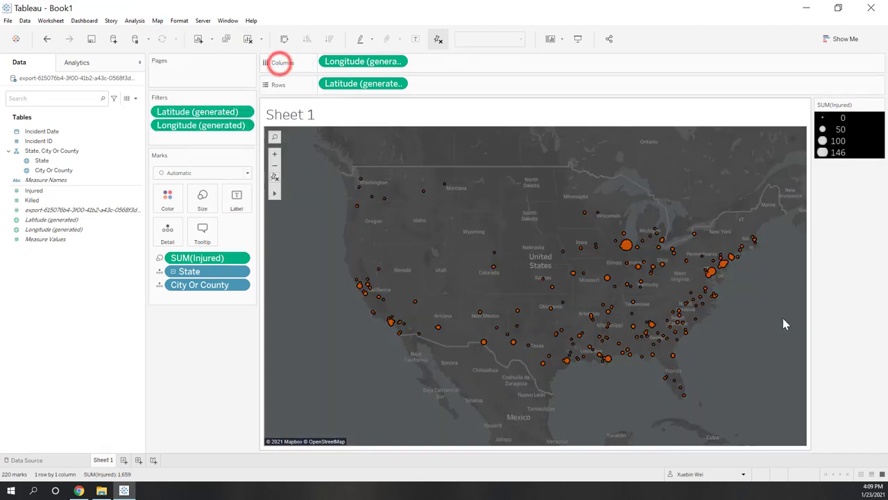
{"action": "scroll", "coordinate": [658, 288], "scroll_direction": "up", "scroll_amount": 1}
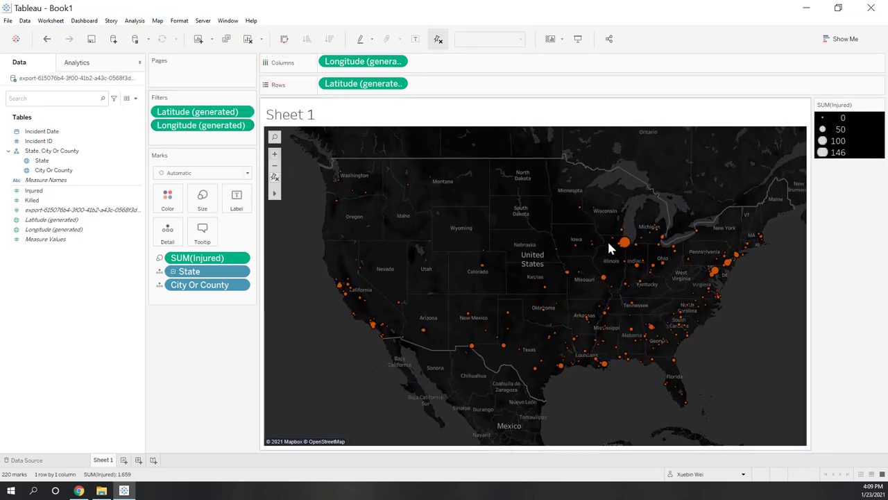
{"action": "left_click", "coordinate": [158, 20]}
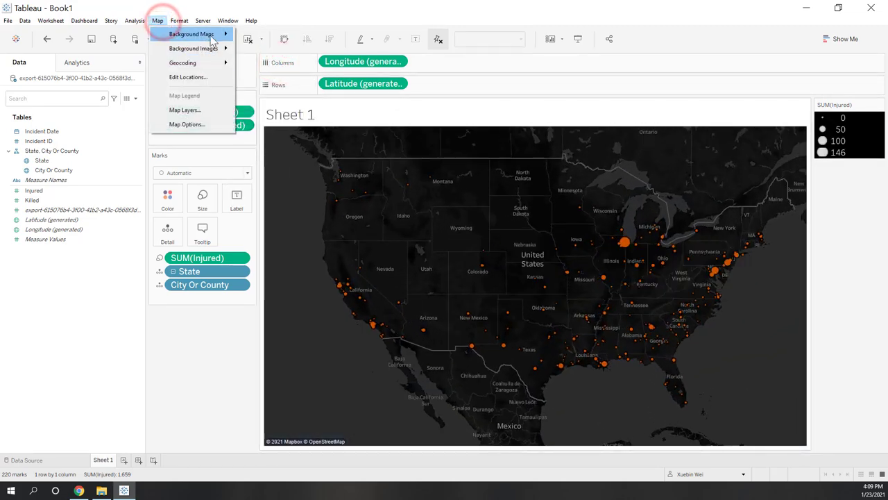
{"action": "mouse_move", "coordinate": [201, 34]}
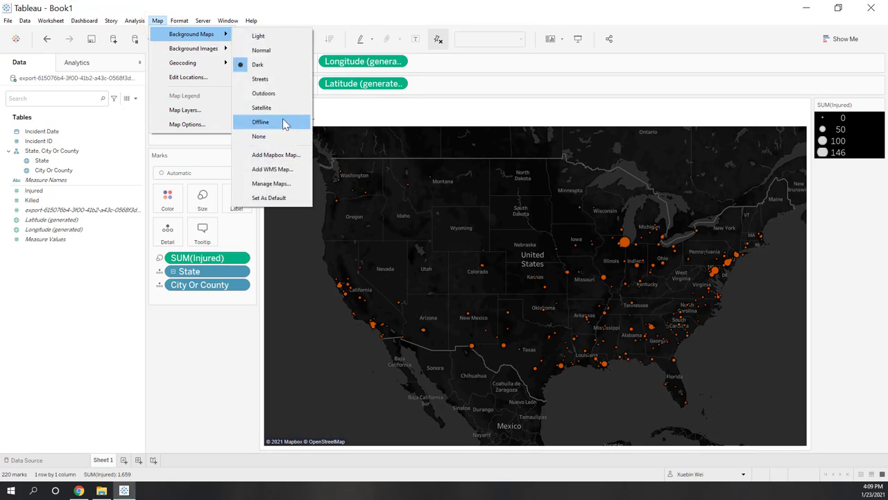
{"action": "left_click", "coordinate": [268, 51]}
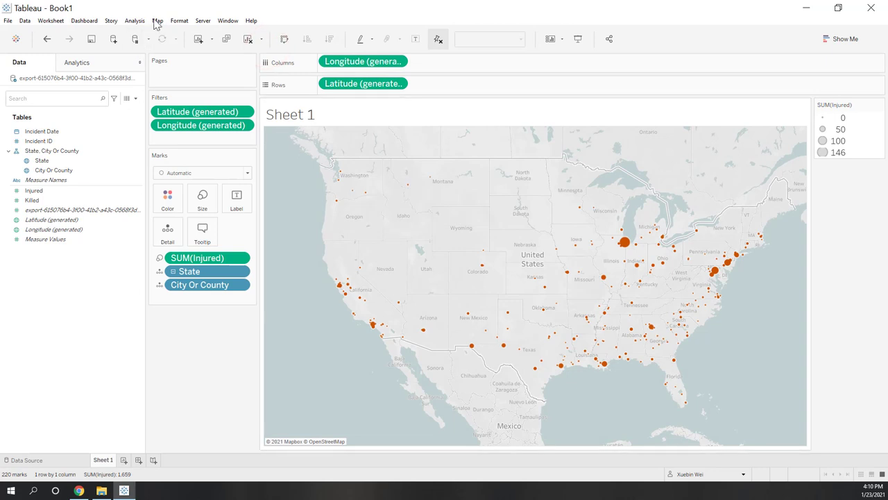
Step: Bring up the Map Layers pane for the symbol map
{"action": "left_click", "coordinate": [157, 20]}
{"action": "mouse_move", "coordinate": [191, 34]}
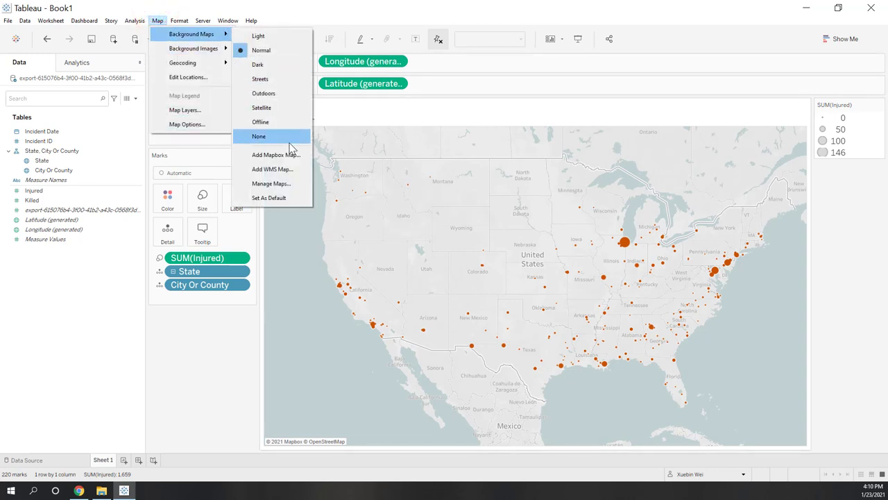
{"action": "left_click", "coordinate": [209, 110]}
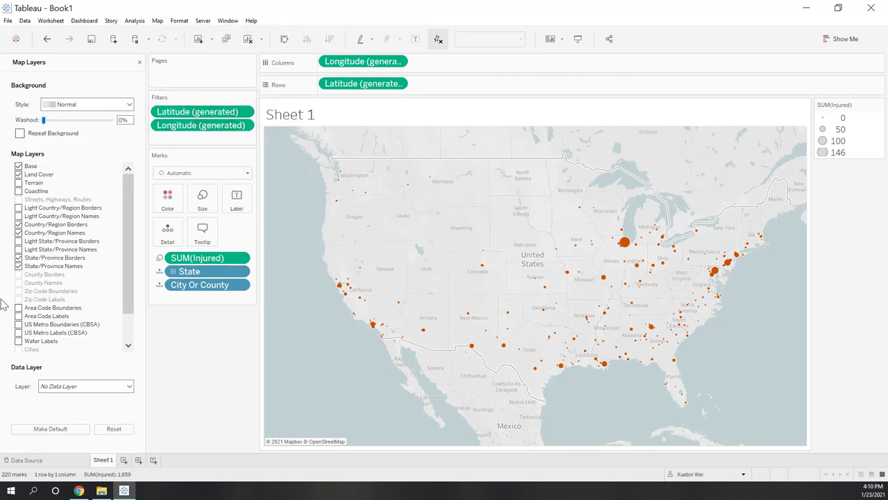
Step: Try area code labels on the injury map, then hide them and show city names instead
{"action": "scroll", "coordinate": [68, 316], "scroll_direction": "down", "scroll_amount": 2}
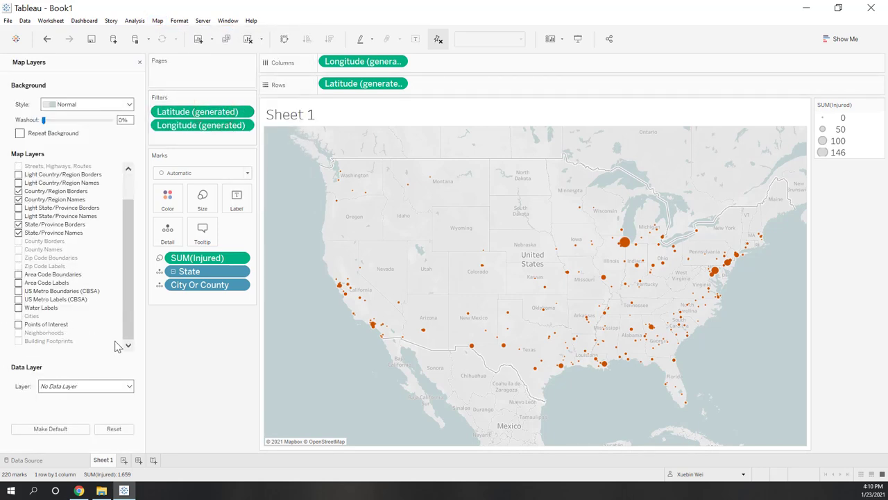
{"action": "left_click", "coordinate": [19, 282]}
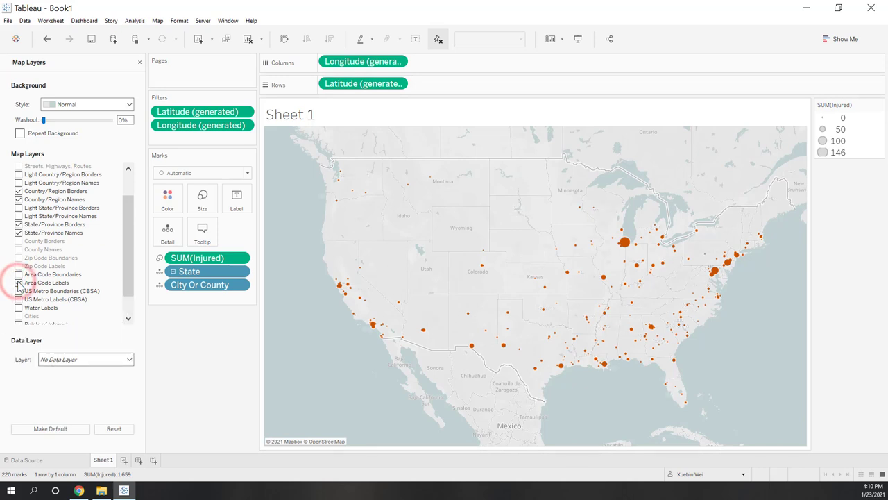
{"action": "scroll", "coordinate": [539, 287], "scroll_direction": "up", "scroll_amount": 4}
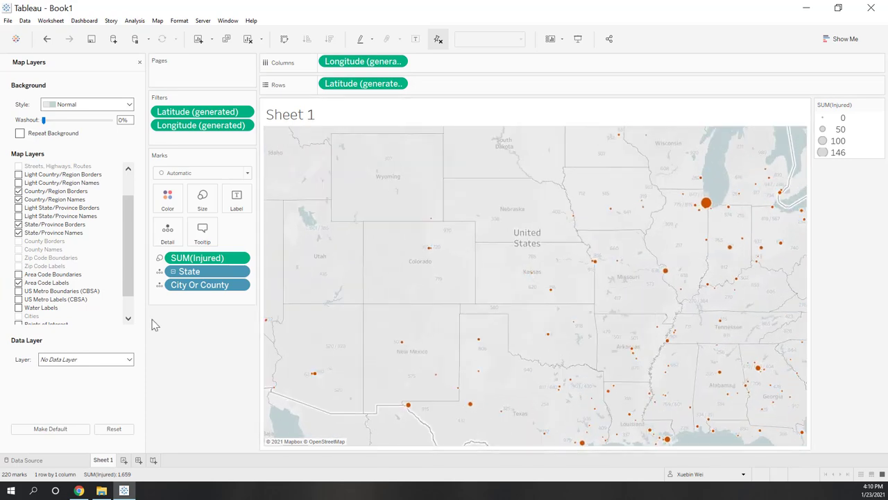
{"action": "left_click", "coordinate": [19, 283]}
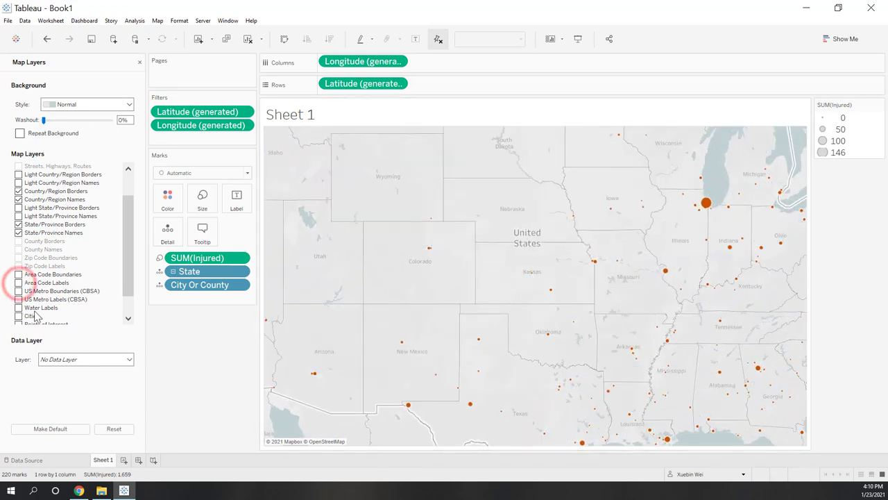
{"action": "left_click", "coordinate": [19, 316]}
Step: Zoom in on the map and turn on the streets, highways and routes layer
{"action": "scroll", "coordinate": [483, 260], "scroll_direction": "down", "scroll_amount": 4}
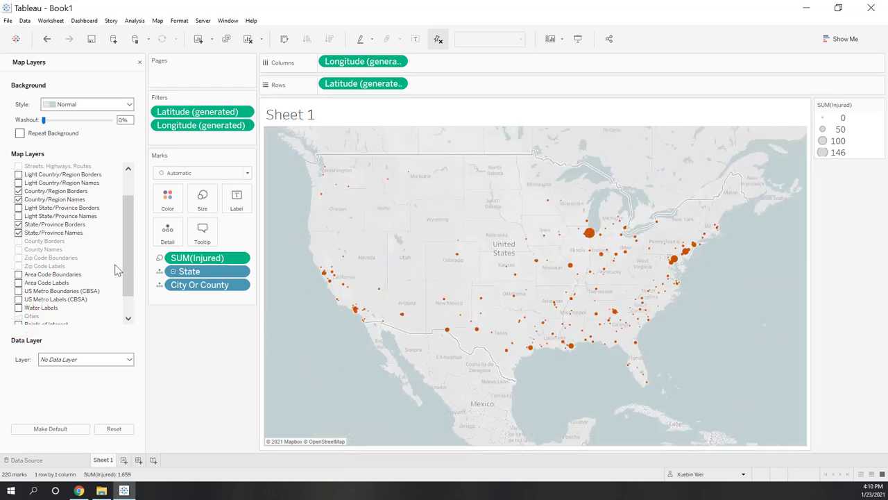
{"action": "scroll", "coordinate": [502, 206], "scroll_direction": "up", "scroll_amount": 4}
{"action": "scroll", "coordinate": [523, 201], "scroll_direction": "up", "scroll_amount": 1}
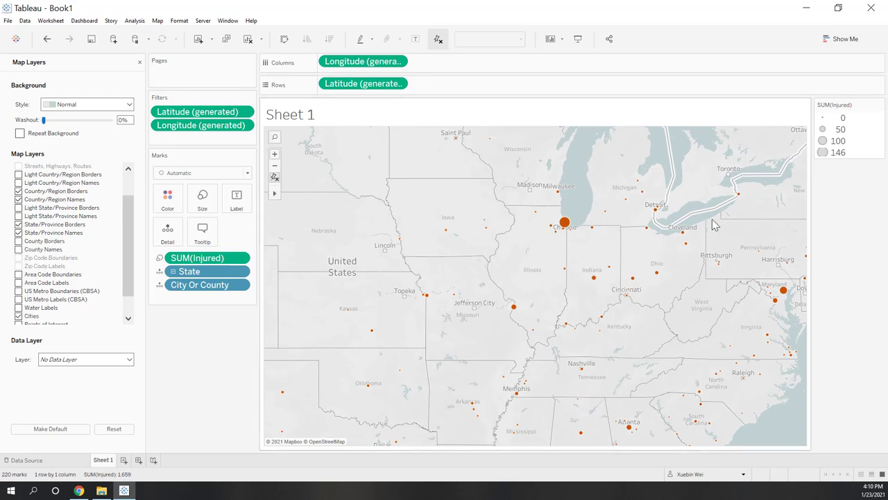
{"action": "scroll", "coordinate": [505, 201], "scroll_direction": "up", "scroll_amount": 3}
{"action": "scroll", "coordinate": [449, 201], "scroll_direction": "up", "scroll_amount": 1}
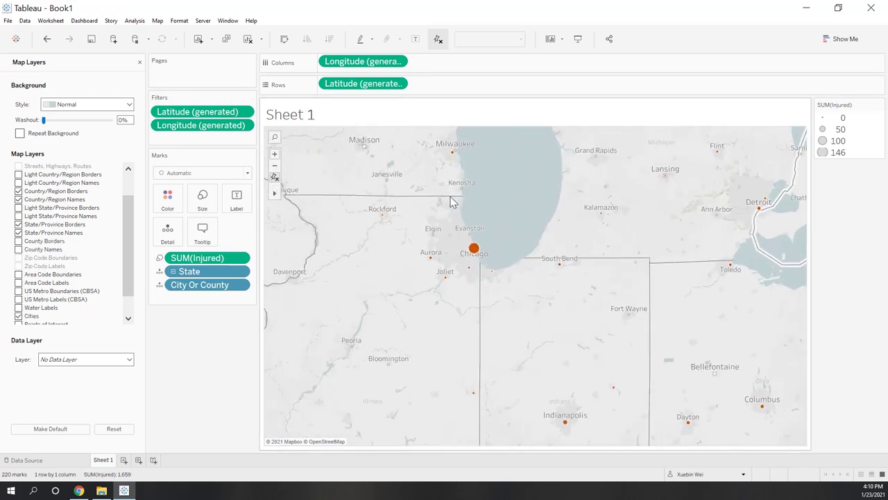
{"action": "scroll", "coordinate": [25, 184], "scroll_direction": "up", "scroll_amount": 1}
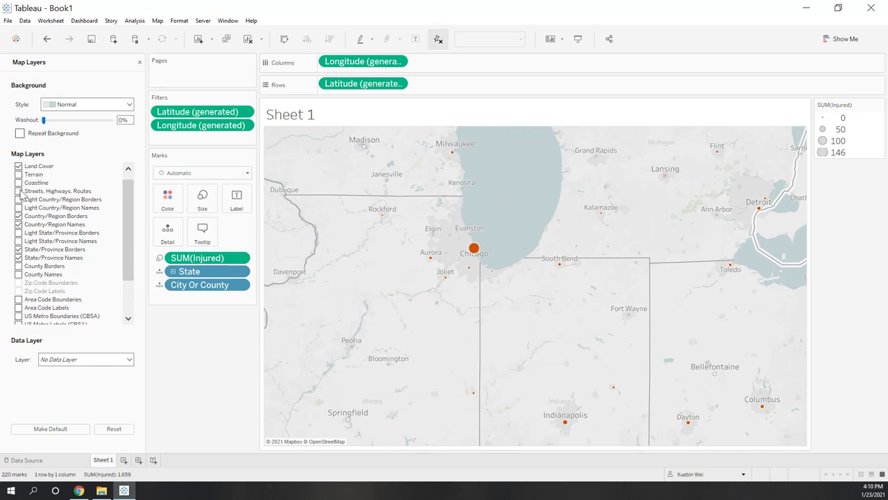
{"action": "left_click", "coordinate": [19, 192]}
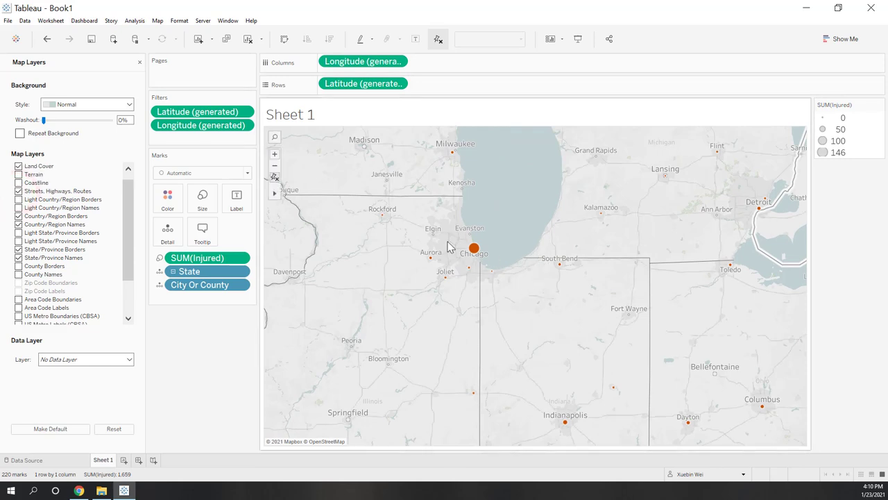
Step: Zoom the injury map back out to all of North America and bring up the Map menu
{"action": "scroll", "coordinate": [451, 244], "scroll_direction": "up", "scroll_amount": 2}
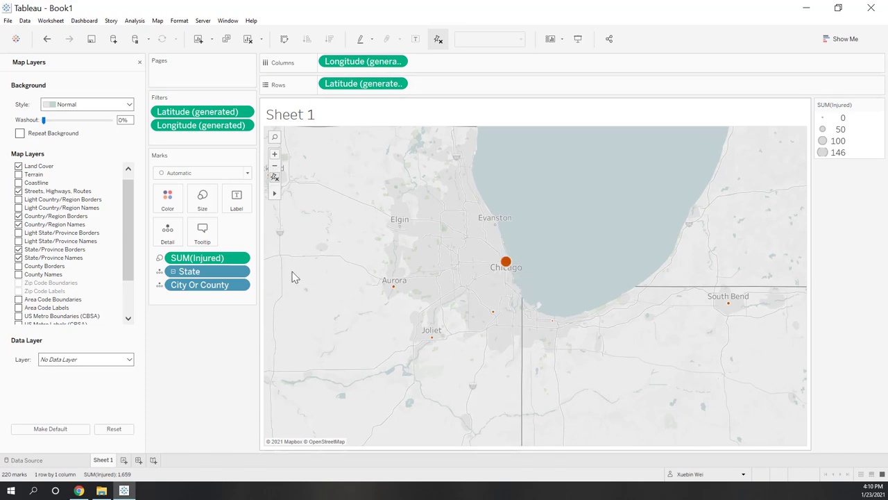
{"action": "scroll", "coordinate": [38, 312], "scroll_direction": "down", "scroll_amount": 2}
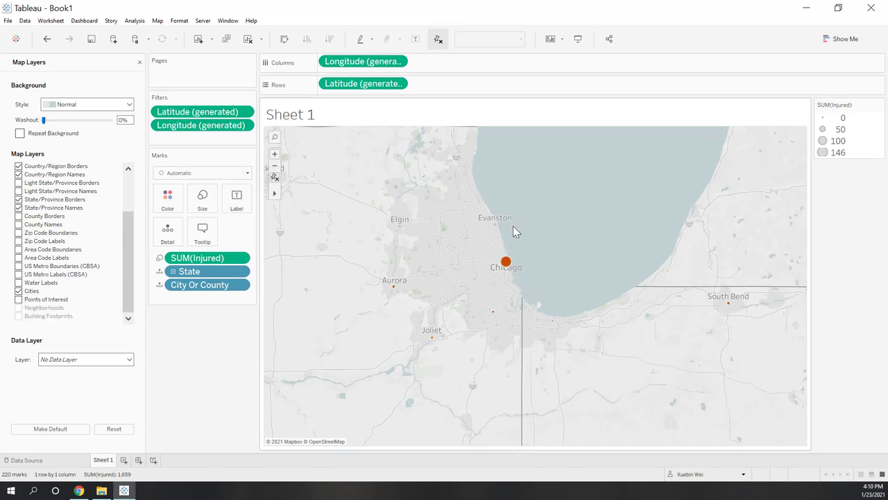
{"action": "scroll", "coordinate": [666, 255], "scroll_direction": "down", "scroll_amount": 6}
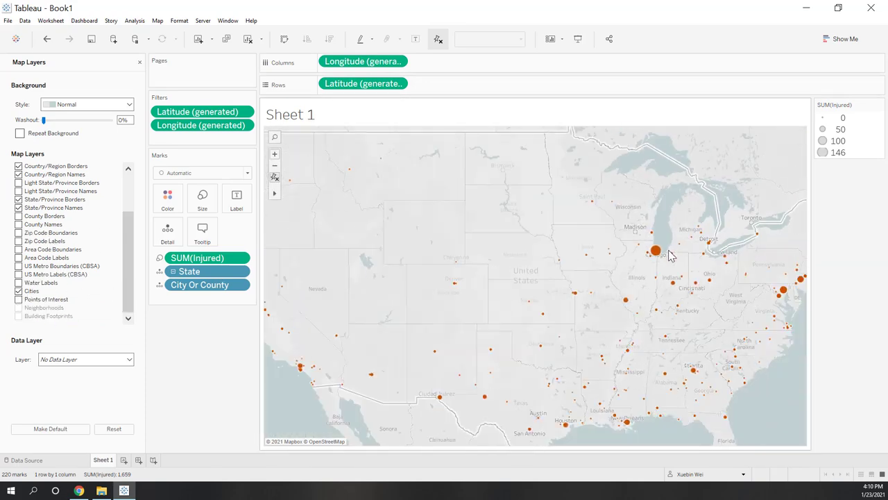
{"action": "scroll", "coordinate": [620, 236], "scroll_direction": "down", "scroll_amount": 2}
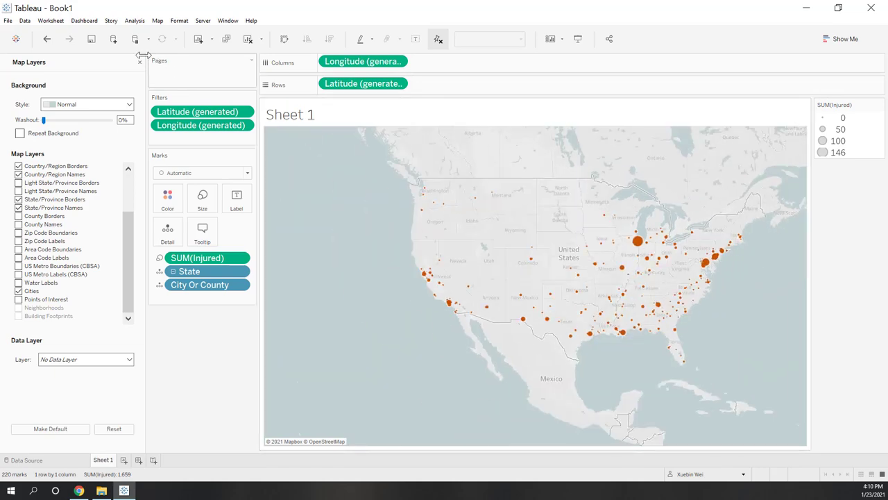
{"action": "left_click", "coordinate": [157, 20]}
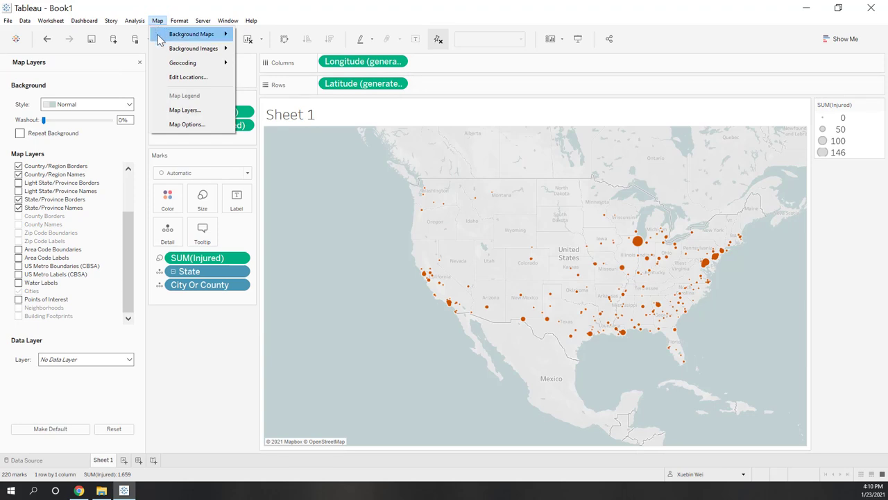
Step: Show a map scale in Metric units (kilometres) via Map Options, then close the Map Layers pane
{"action": "left_click", "coordinate": [185, 124]}
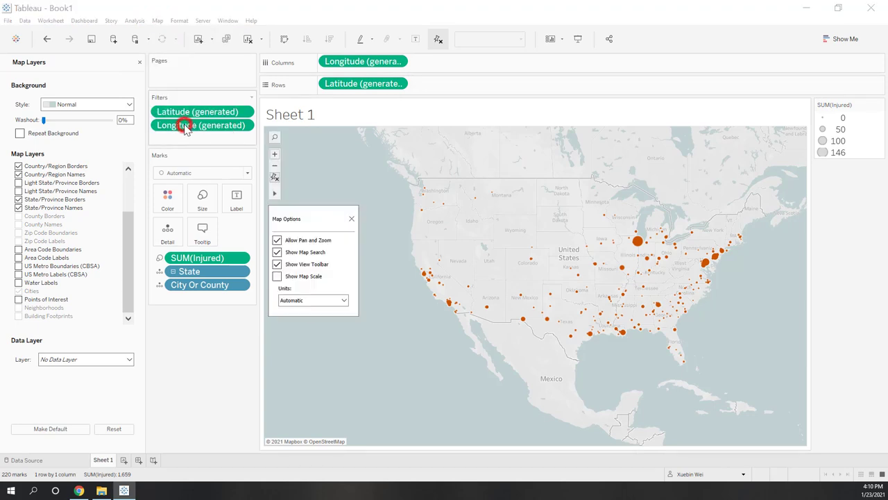
{"action": "left_click", "coordinate": [298, 277]}
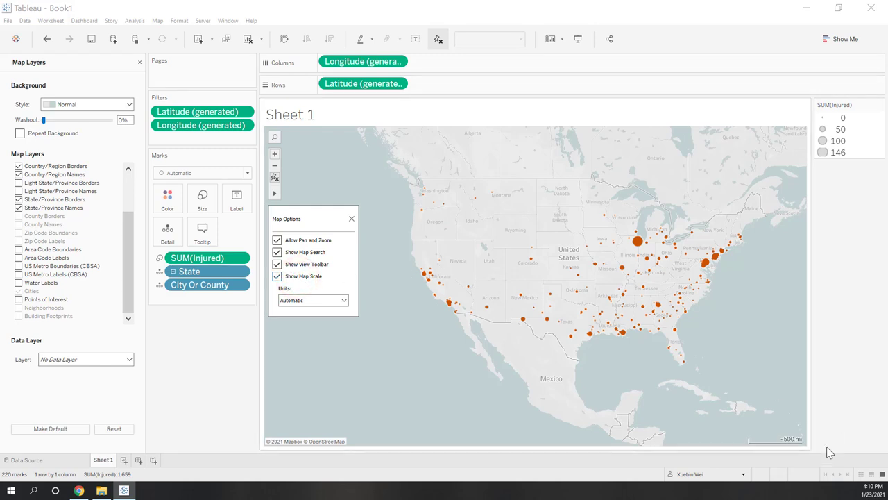
{"action": "left_click", "coordinate": [285, 299]}
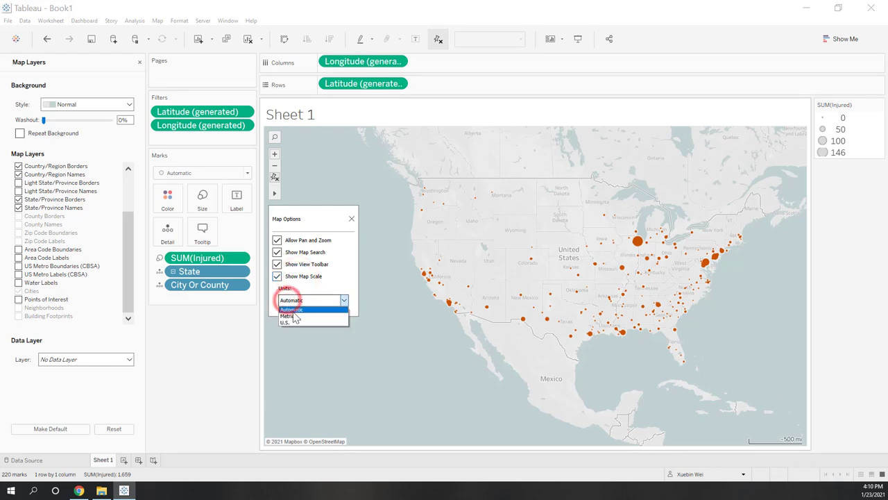
{"action": "left_click", "coordinate": [292, 317]}
{"action": "scroll", "coordinate": [713, 235], "scroll_direction": "up", "scroll_amount": 2}
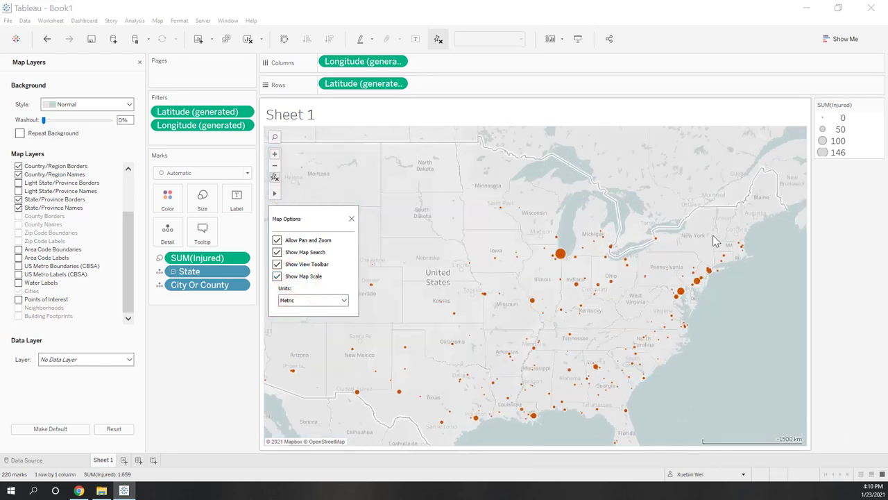
{"action": "scroll", "coordinate": [679, 333], "scroll_direction": "up", "scroll_amount": 3}
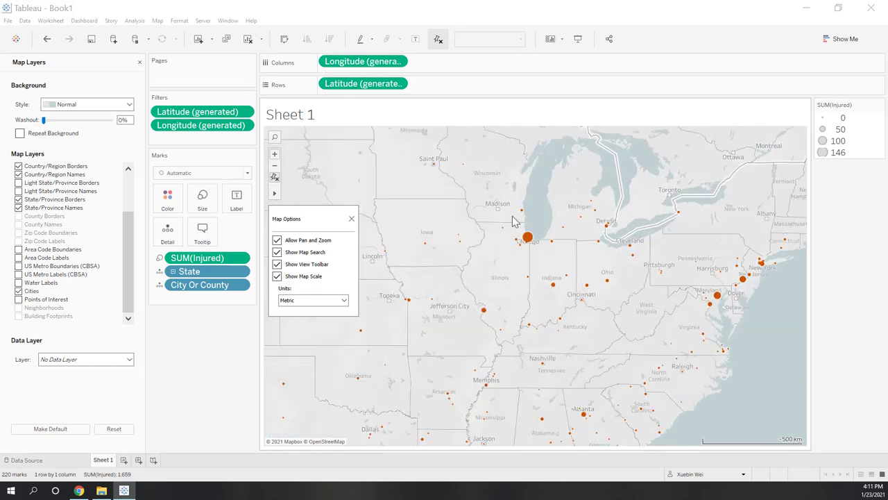
{"action": "left_click", "coordinate": [352, 220]}
{"action": "scroll", "coordinate": [591, 216], "scroll_direction": "down", "scroll_amount": 3}
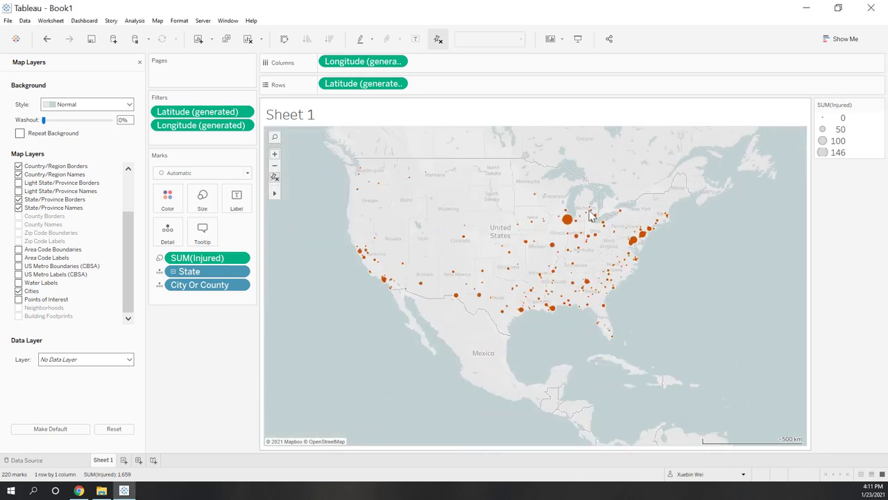
{"action": "left_click", "coordinate": [141, 61]}
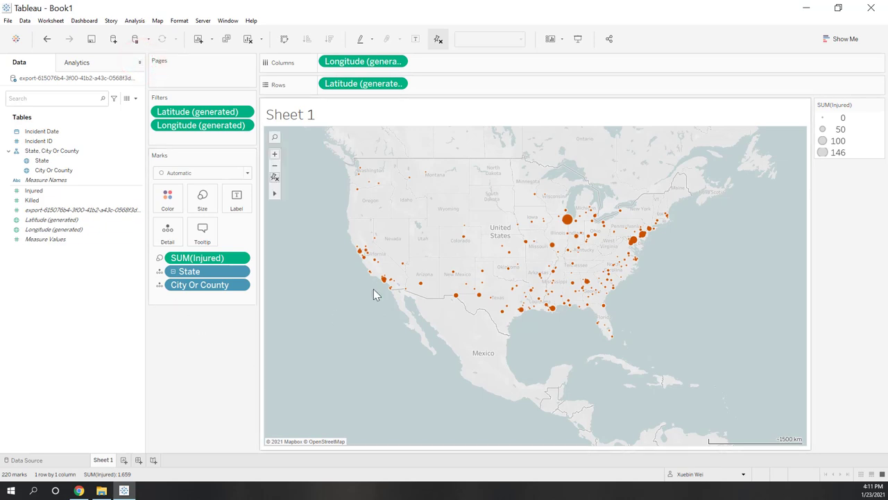
Step: Page the injury map by WEEK(Incident Date) and play it at fastest speed through Week 53
{"action": "scroll", "coordinate": [452, 135], "scroll_direction": "up", "scroll_amount": 1}
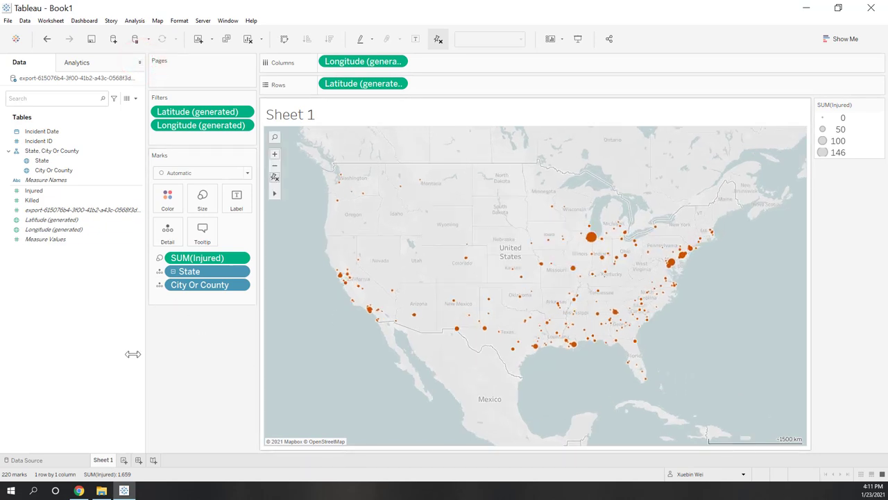
{"action": "left_click", "coordinate": [73, 131]}
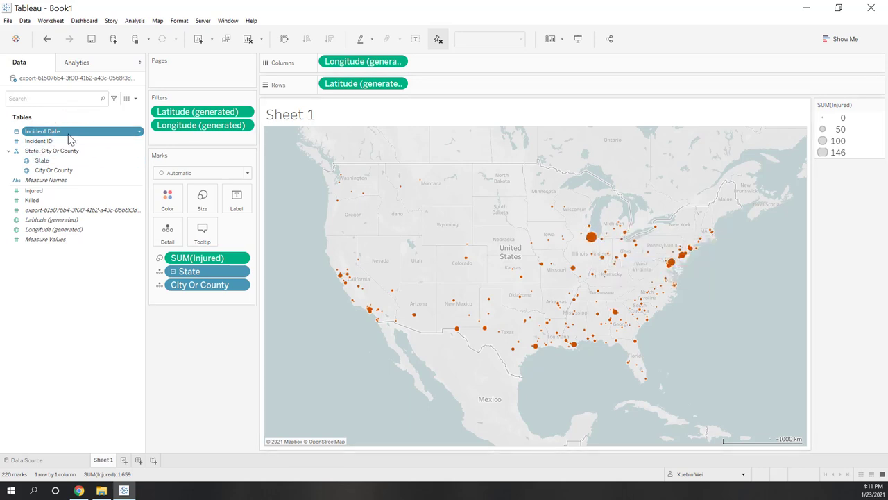
{"action": "left_click_drag", "start_coordinate": [61, 134], "coordinate": [168, 74]}
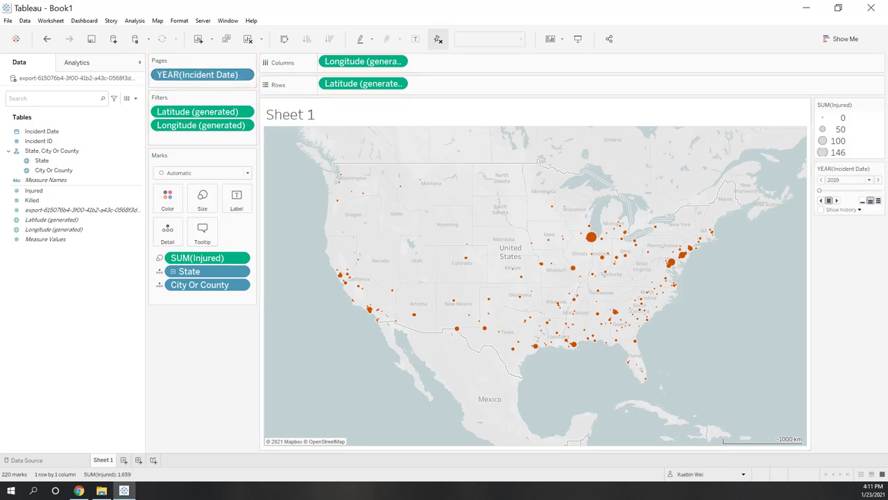
{"action": "left_click", "coordinate": [245, 75]}
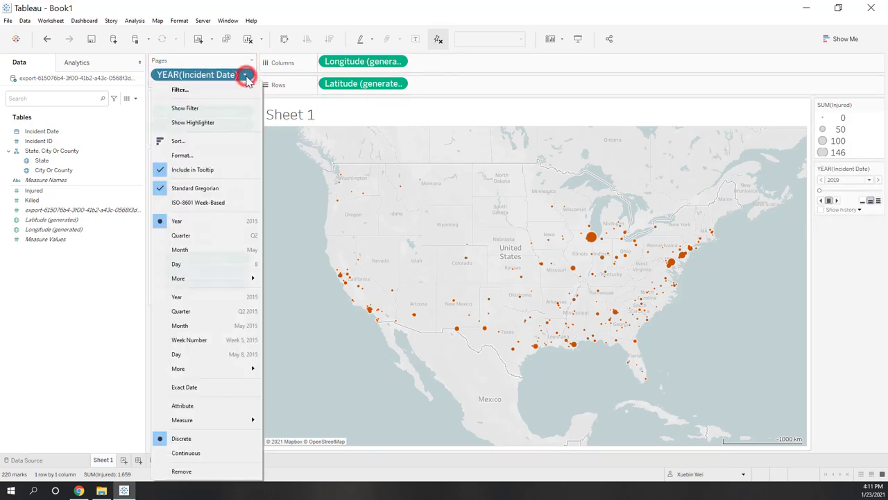
{"action": "mouse_move", "coordinate": [252, 287]}
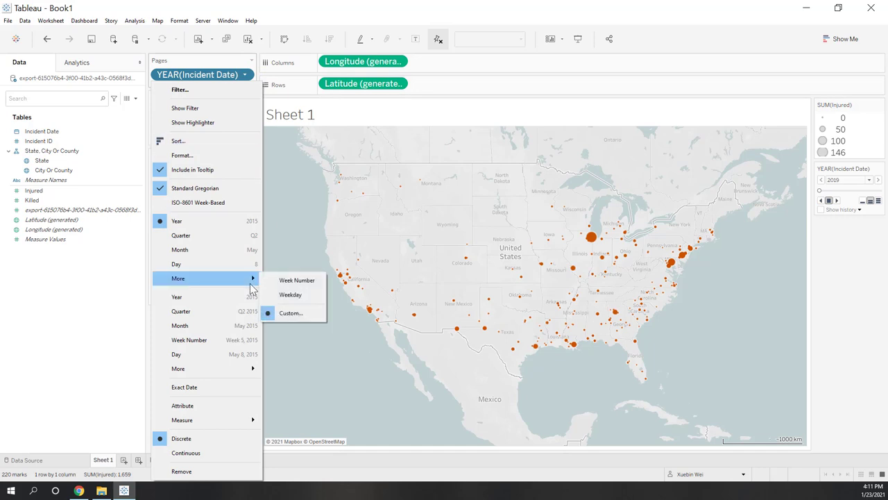
{"action": "left_click", "coordinate": [309, 281]}
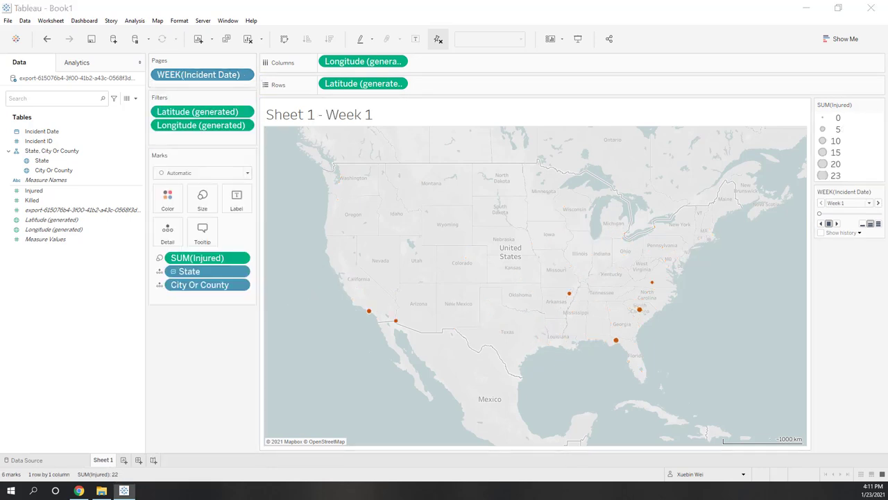
{"action": "left_click", "coordinate": [878, 225]}
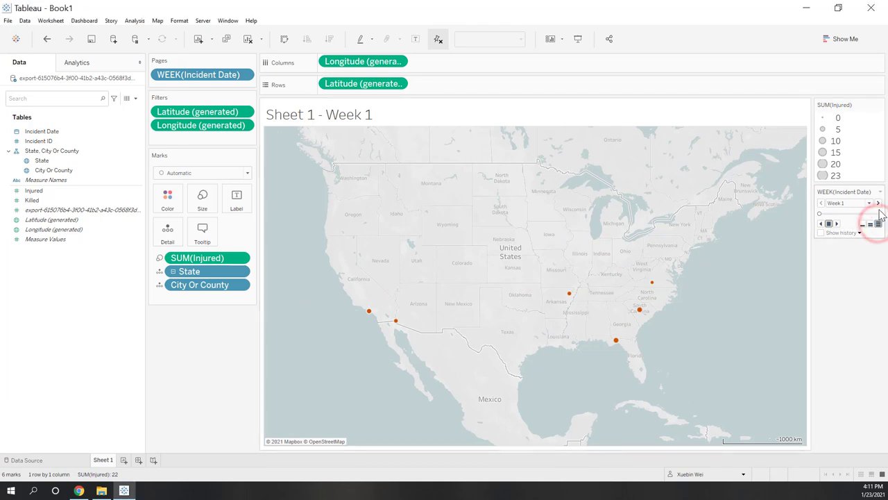
{"action": "left_click", "coordinate": [838, 224]}
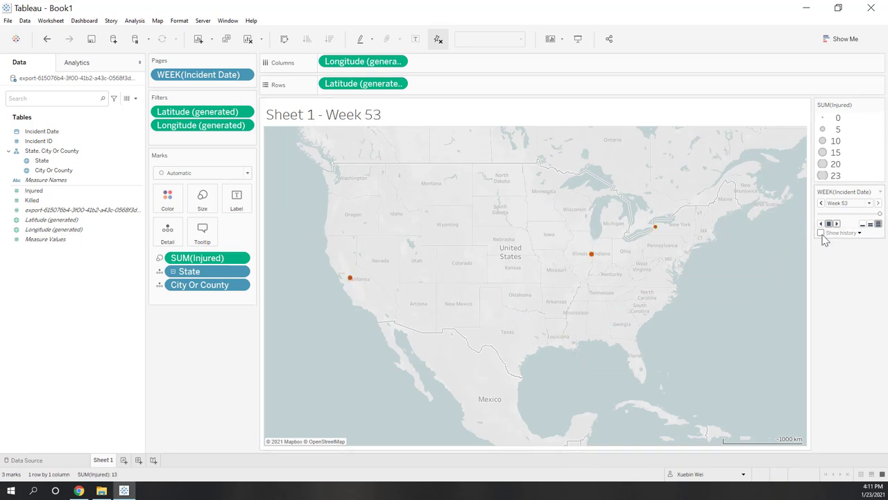
Step: Turn on Show history for past weeks' marks, replay the animation, and create blank Sheet 2
{"action": "left_click", "coordinate": [859, 233]}
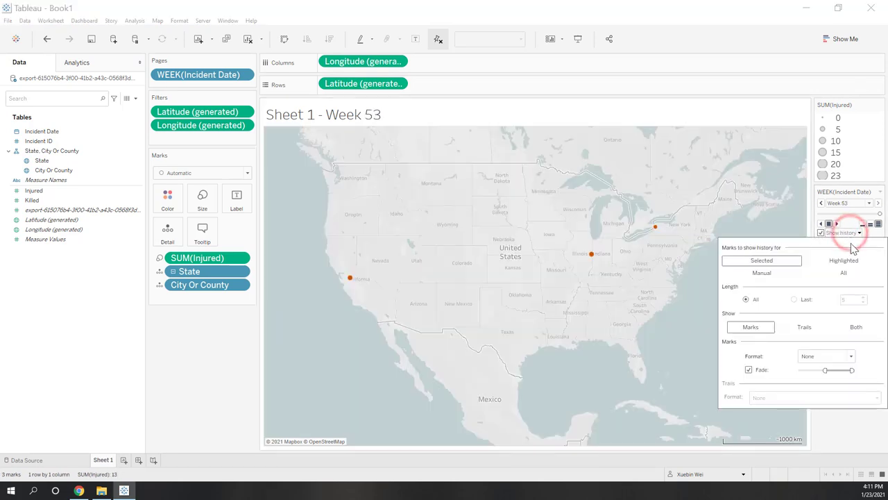
{"action": "left_click", "coordinate": [843, 272]}
{"action": "left_click", "coordinate": [858, 447]}
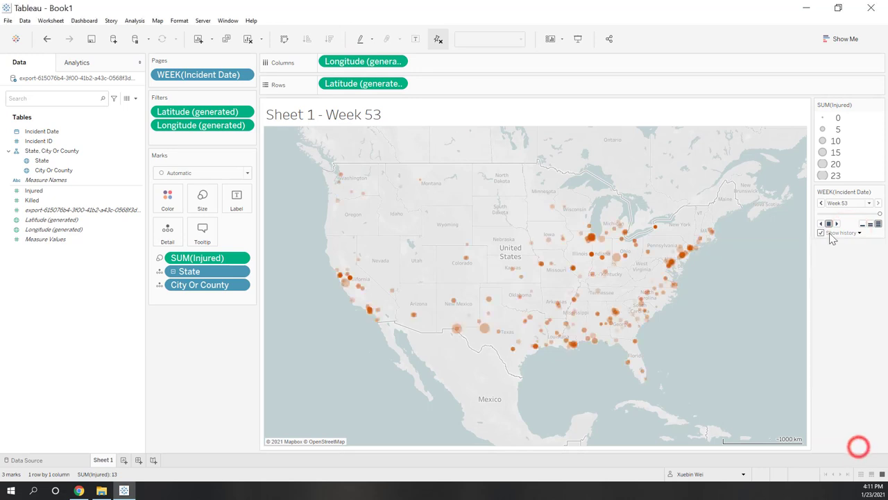
{"action": "left_click", "coordinate": [836, 224]}
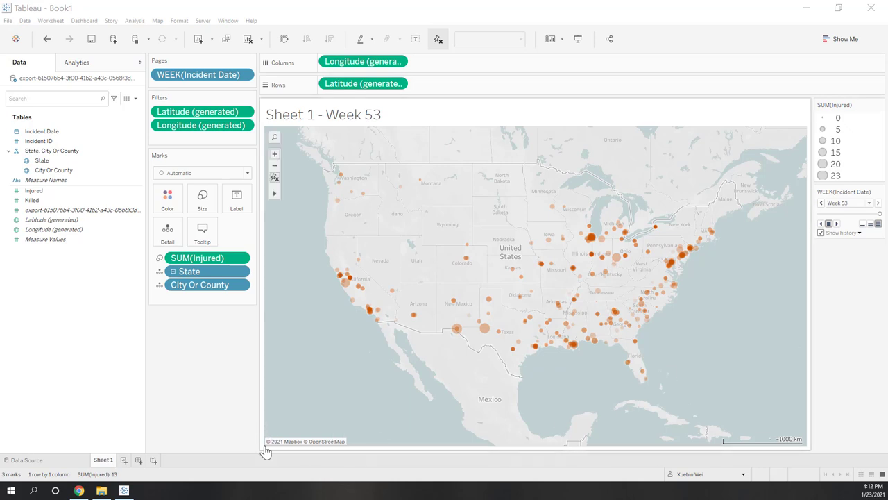
{"action": "left_click", "coordinate": [193, 393]}
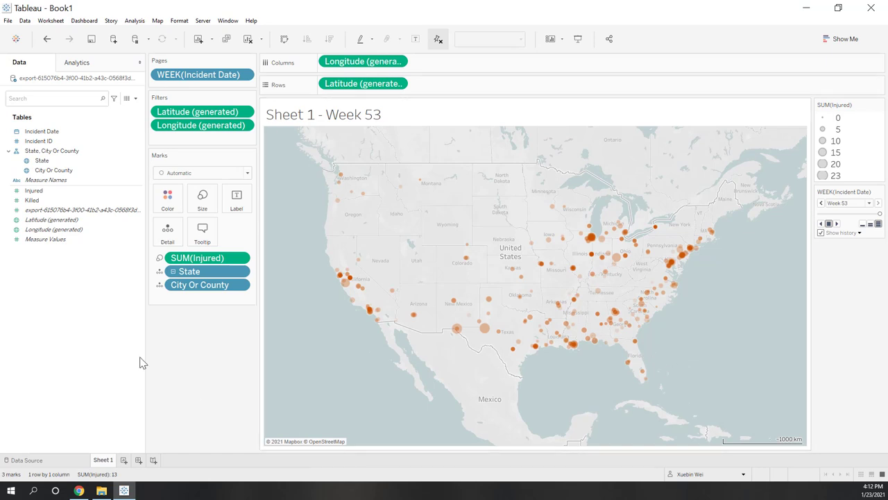
{"action": "left_click", "coordinate": [124, 460]}
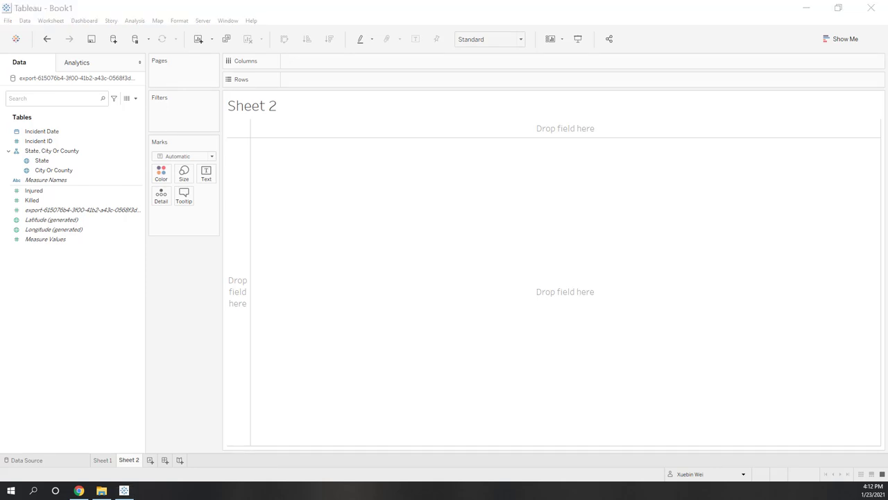
Step: Build a symbol map of City Or County with marks sized by SUM(Killed)
{"action": "left_click", "coordinate": [66, 169]}
{"action": "left_click", "coordinate": [839, 39]}
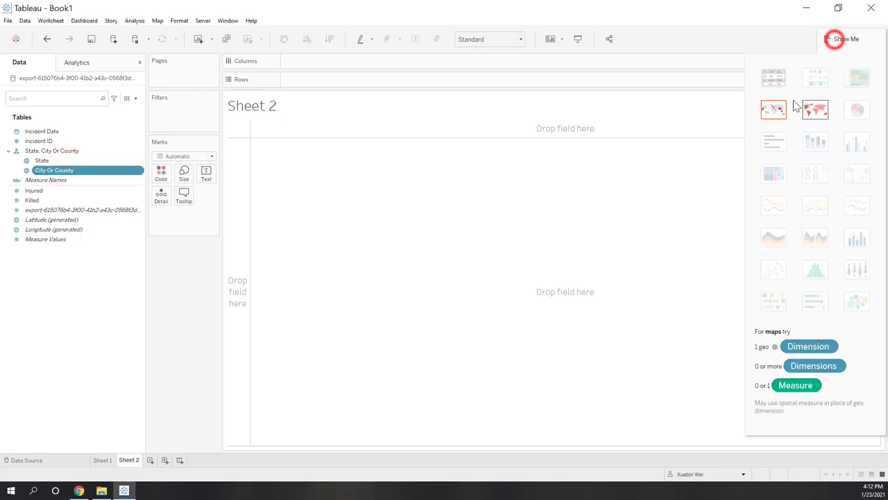
{"action": "left_click", "coordinate": [775, 108]}
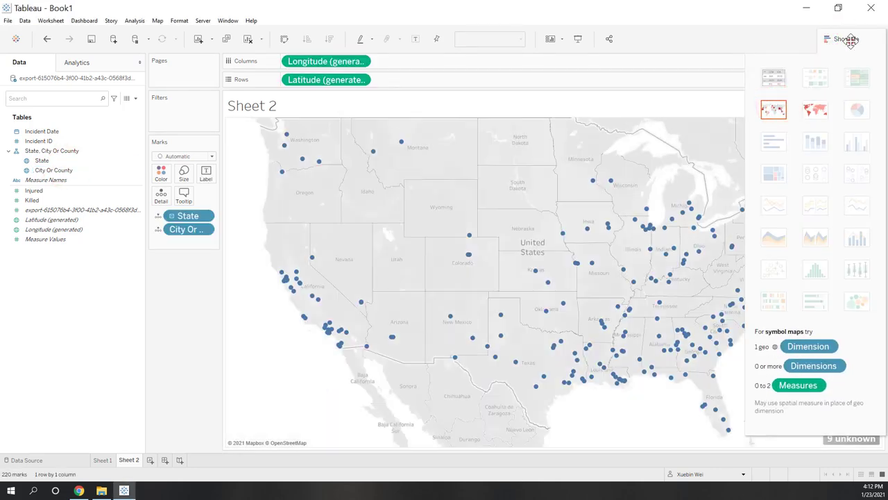
{"action": "left_click", "coordinate": [847, 39]}
{"action": "left_click_drag", "start_coordinate": [31, 200], "coordinate": [331, 216]}
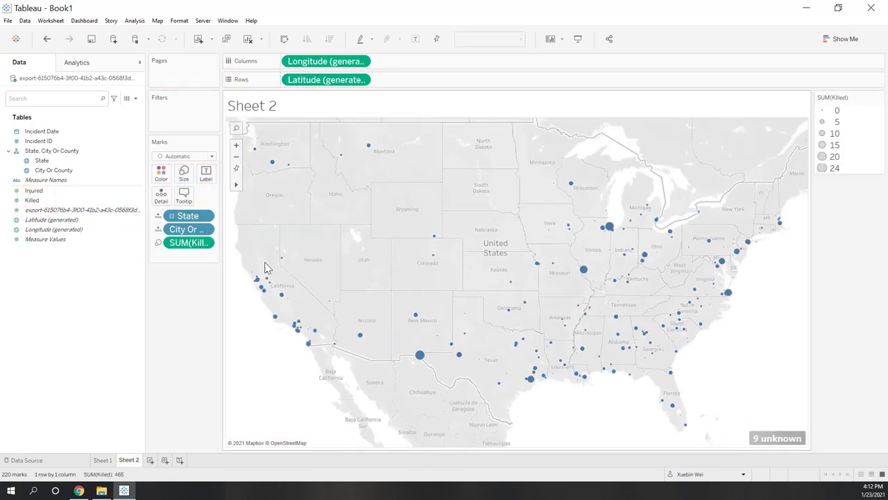
Step: Change the mark type to Density and open the 9 unknown locations' Special Values options
{"action": "left_click", "coordinate": [212, 156]}
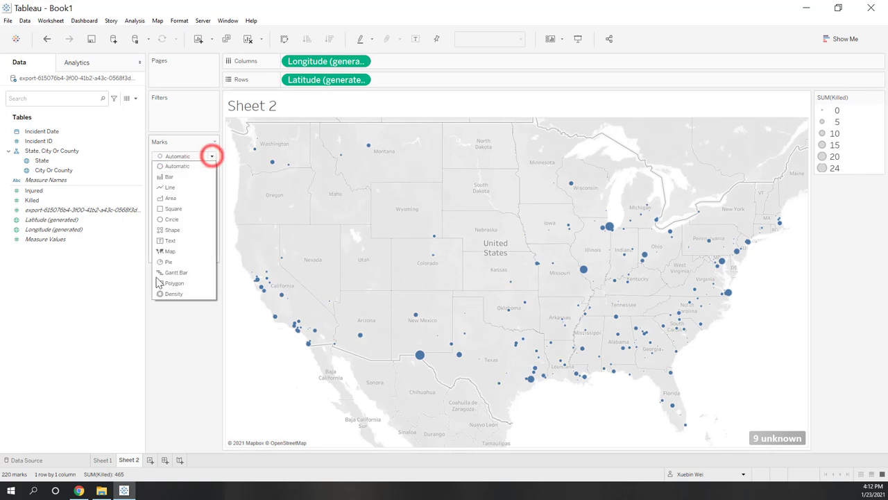
{"action": "left_click", "coordinate": [174, 293]}
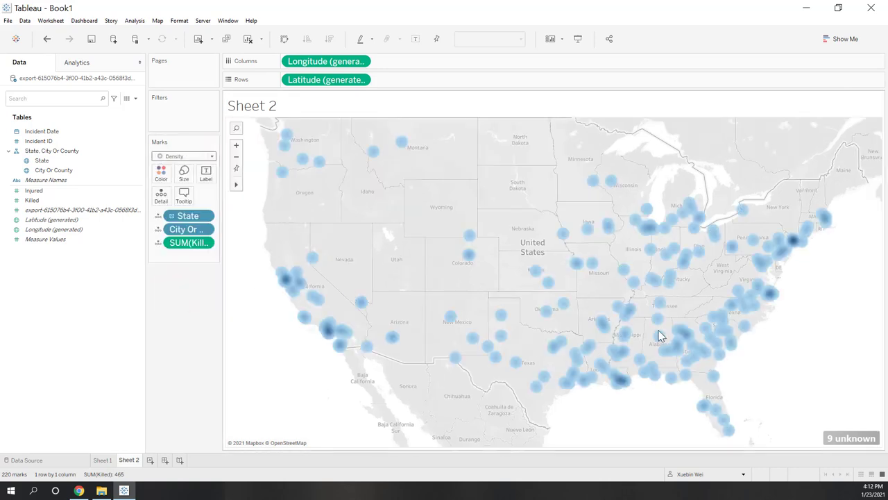
{"action": "left_click", "coordinate": [845, 439]}
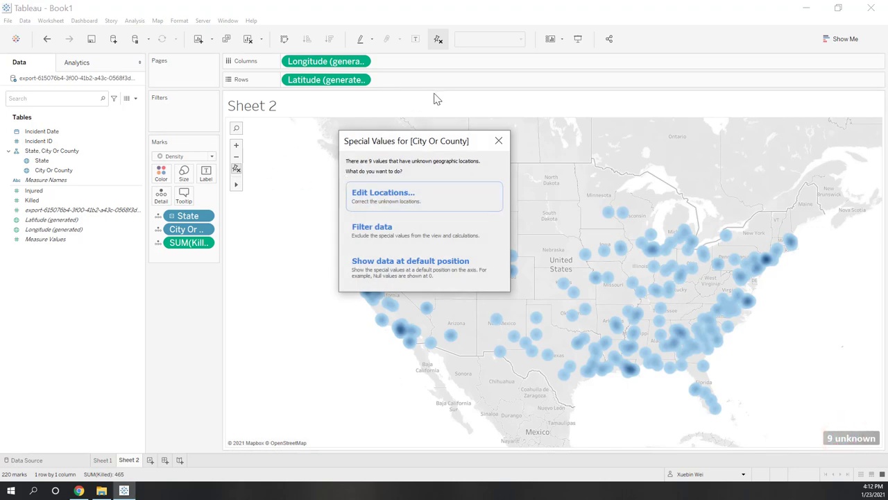
Step: Filter out the 9 unknown locations and zoom around the killed density map
{"action": "left_click", "coordinate": [387, 227]}
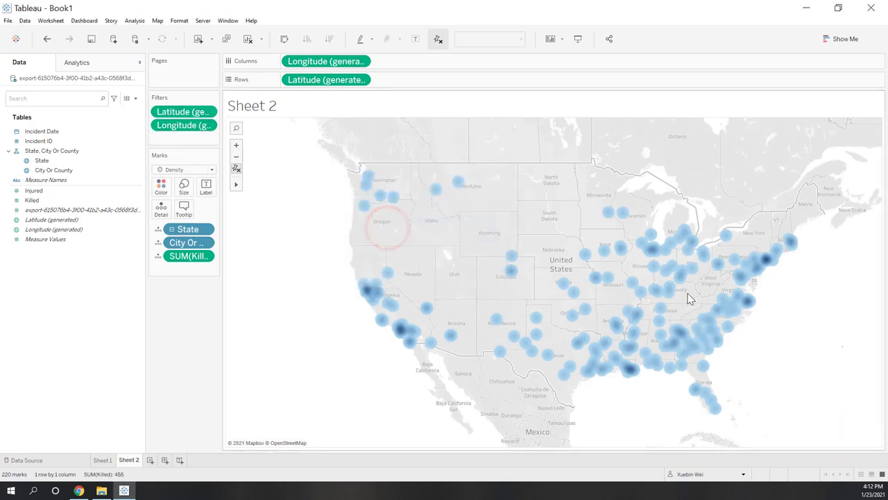
{"action": "scroll", "coordinate": [688, 298], "scroll_direction": "down", "scroll_amount": 5}
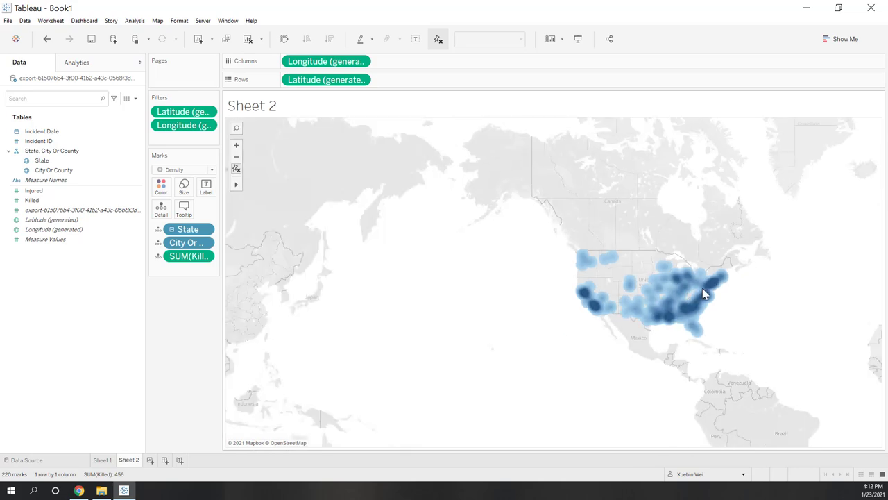
{"action": "scroll", "coordinate": [702, 288], "scroll_direction": "up", "scroll_amount": 3}
{"action": "scroll", "coordinate": [572, 258], "scroll_direction": "down", "scroll_amount": 5}
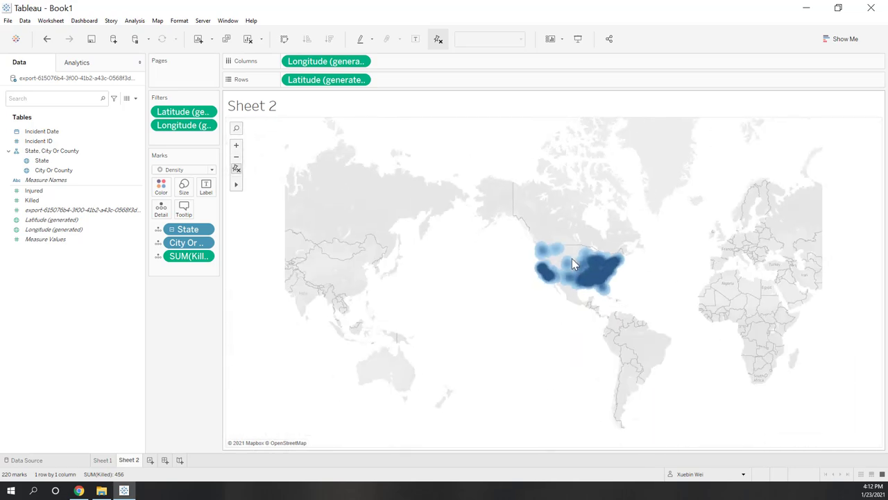
{"action": "scroll", "coordinate": [580, 257], "scroll_direction": "up", "scroll_amount": 4}
{"action": "scroll", "coordinate": [388, 253], "scroll_direction": "down", "scroll_amount": 1}
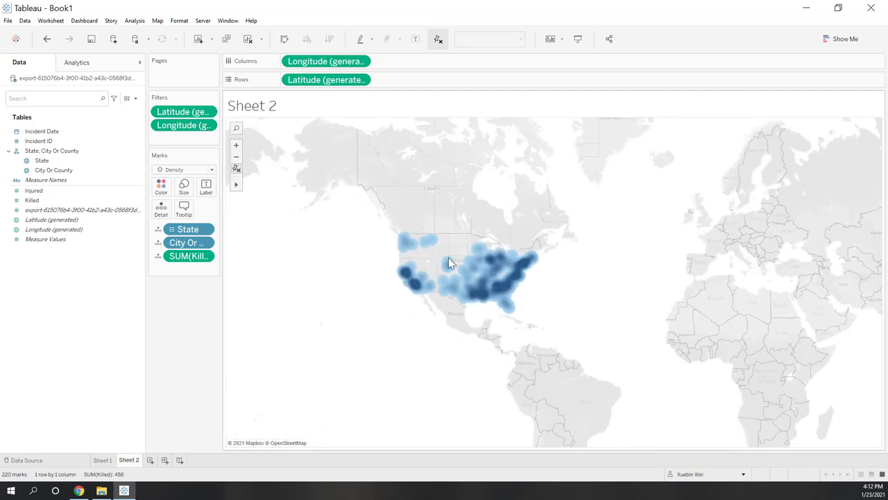
{"action": "scroll", "coordinate": [442, 244], "scroll_direction": "up", "scroll_amount": 3}
{"action": "scroll", "coordinate": [578, 303], "scroll_direction": "up", "scroll_amount": 1}
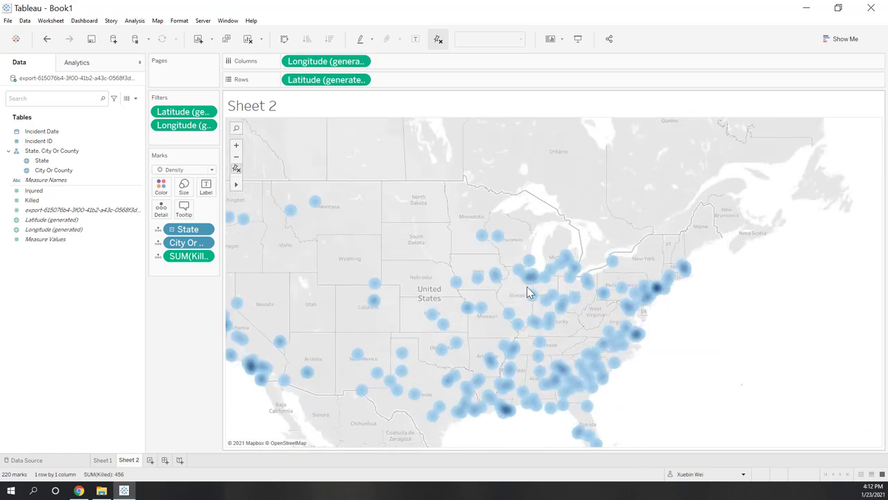
{"action": "scroll", "coordinate": [662, 304], "scroll_direction": "up", "scroll_amount": 3}
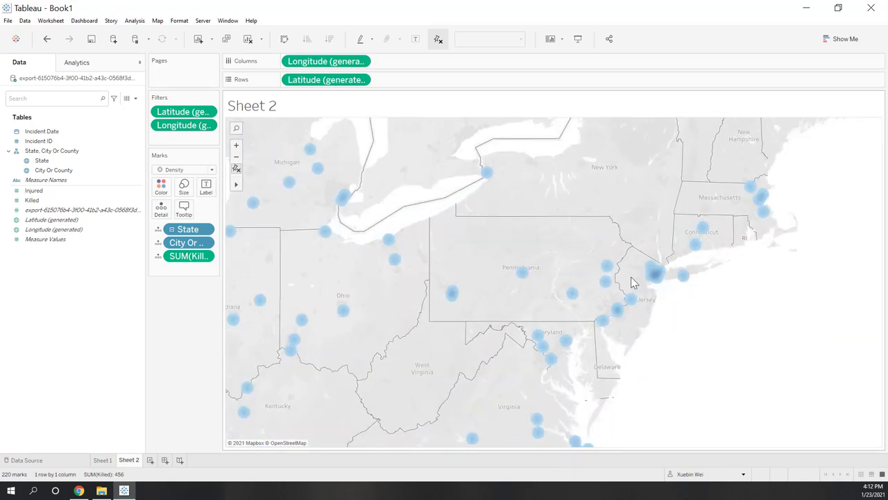
{"action": "scroll", "coordinate": [714, 265], "scroll_direction": "down", "scroll_amount": 4}
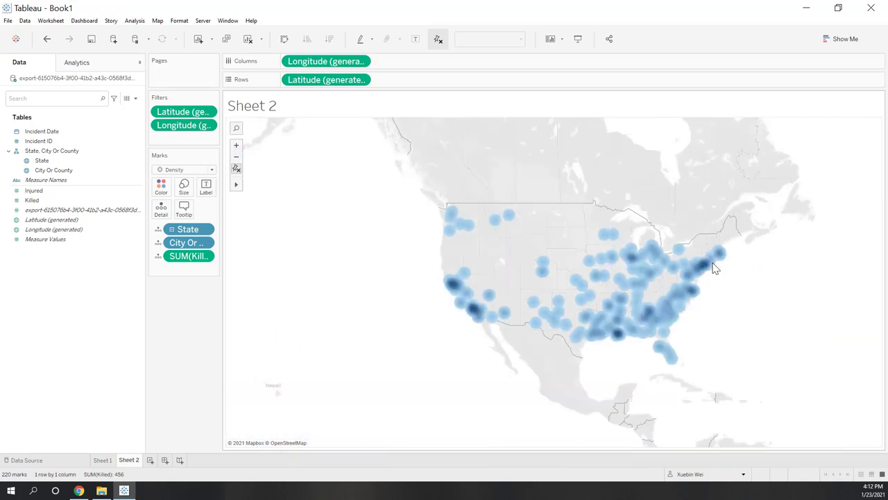
Step: Show the list of colour palettes in the density marks' Color settings
{"action": "left_click", "coordinate": [212, 170]}
{"action": "left_click", "coordinate": [187, 357]}
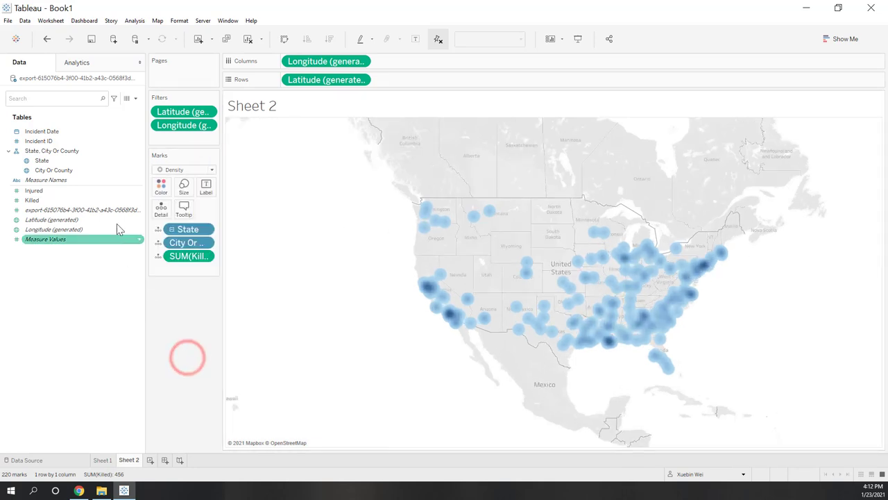
{"action": "left_click", "coordinate": [161, 186]}
{"action": "left_click", "coordinate": [201, 220]}
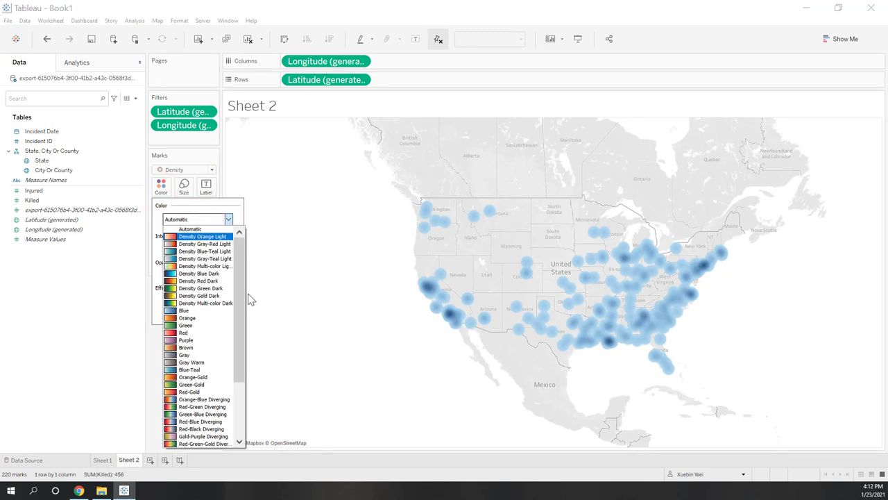
Step: Recolour the killed density marks with the Density Gold Dark palette
{"action": "left_click", "coordinate": [211, 297]}
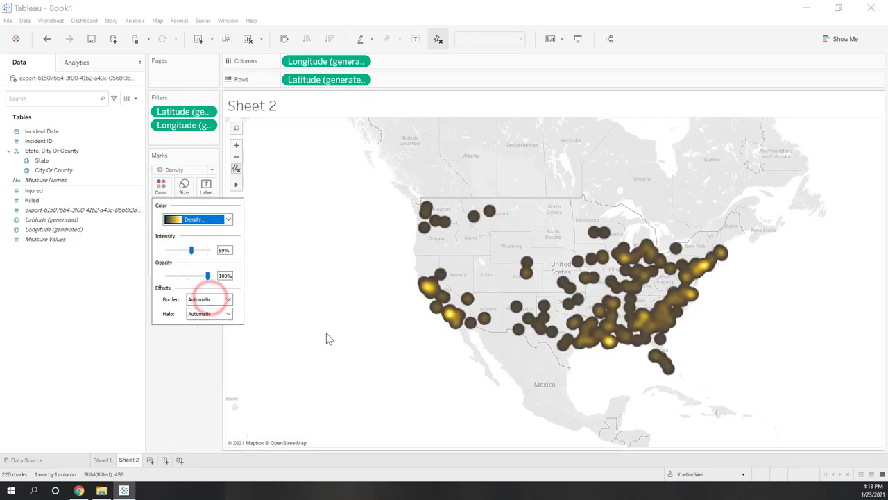
{"action": "scroll", "coordinate": [693, 269], "scroll_direction": "up", "scroll_amount": 2}
{"action": "scroll", "coordinate": [505, 255], "scroll_direction": "down", "scroll_amount": 2}
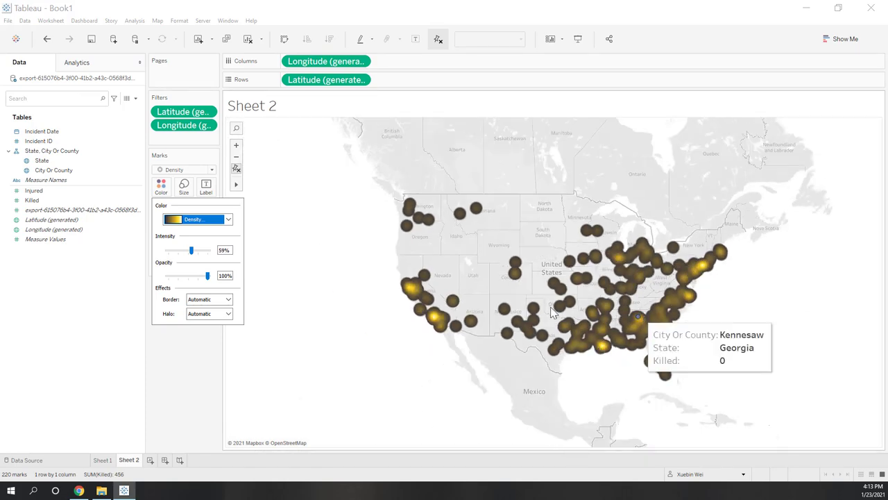
{"action": "left_click", "coordinate": [208, 220]}
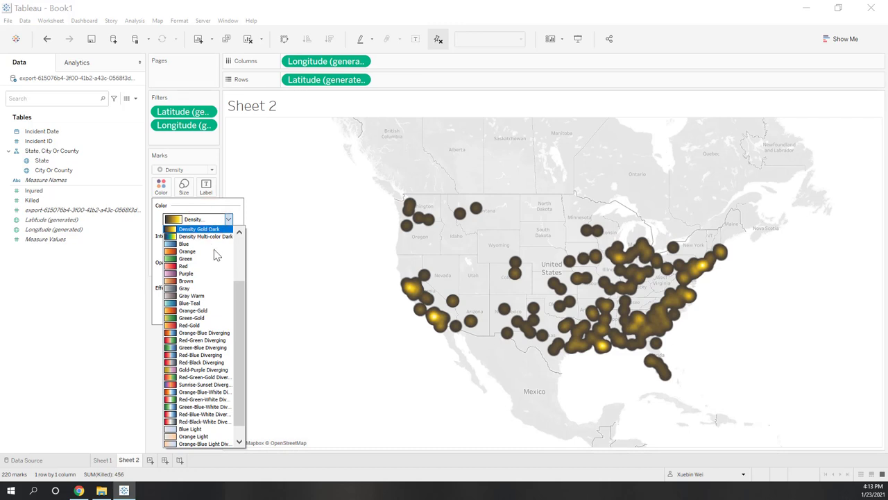
{"action": "scroll", "coordinate": [222, 271], "scroll_direction": "up", "scroll_amount": 1}
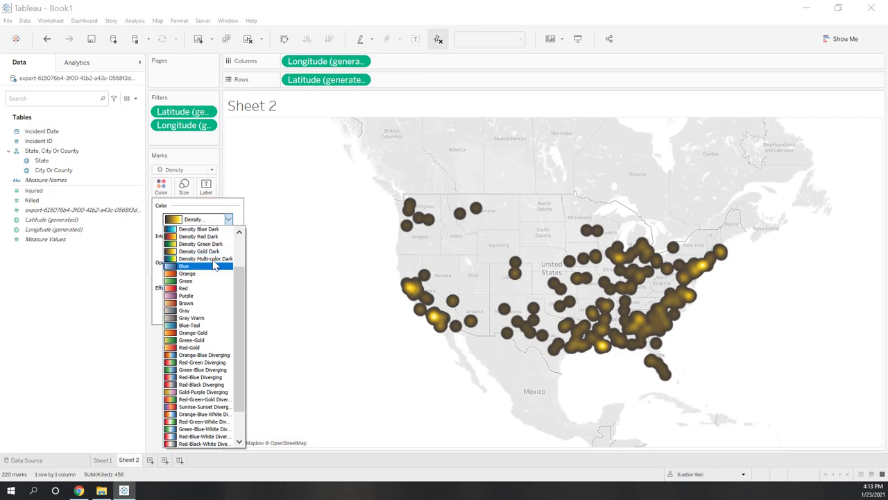
{"action": "left_click", "coordinate": [290, 278]}
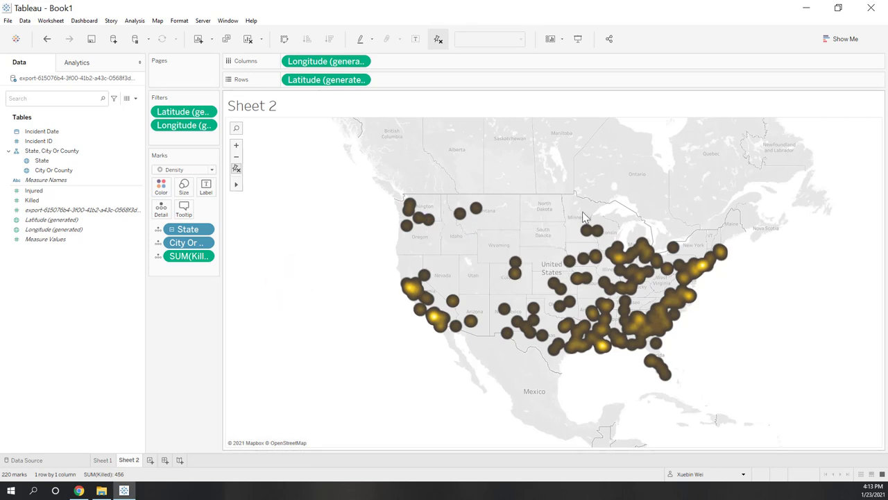
{"action": "scroll", "coordinate": [583, 217], "scroll_direction": "up", "scroll_amount": 1}
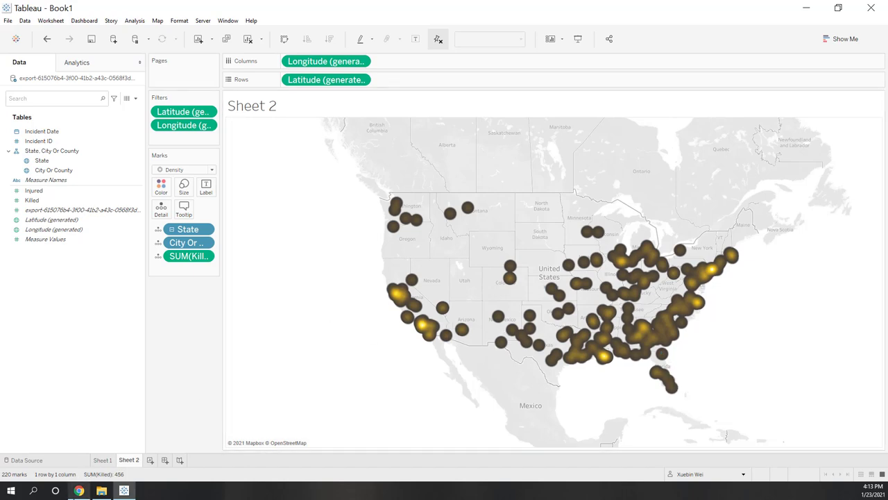
Step: Copy the Mapbox style's Tableau integration URL in Chrome and return to Tableau
{"action": "left_click", "coordinate": [78, 490]}
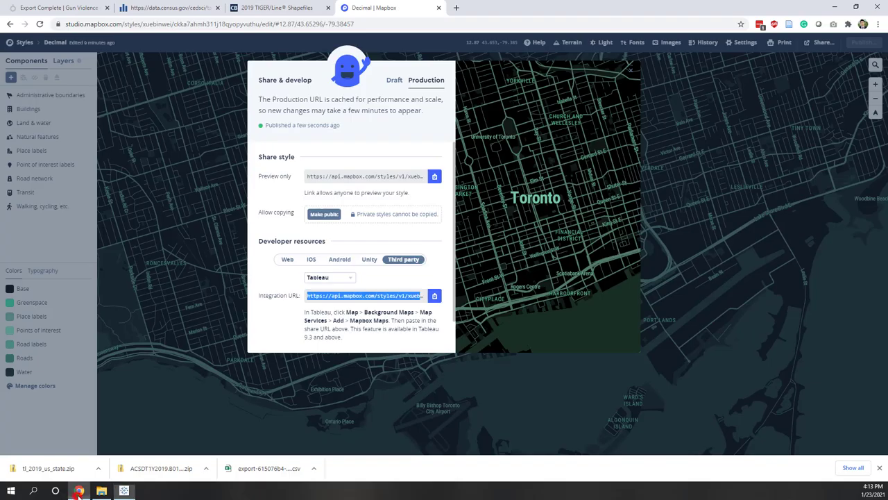
{"action": "left_click", "coordinate": [435, 297]}
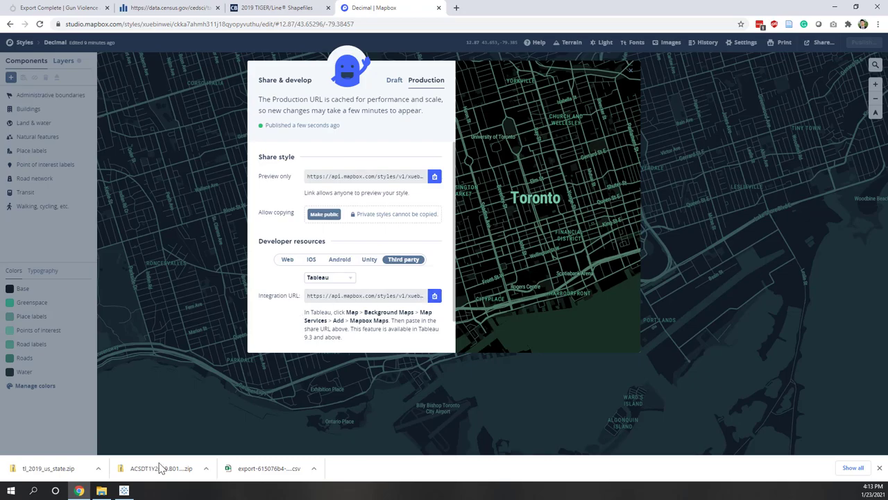
{"action": "left_click", "coordinate": [123, 491]}
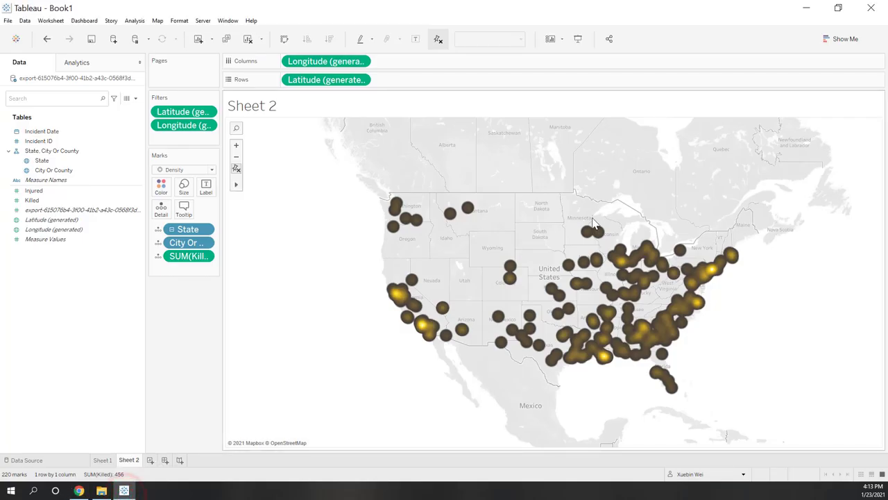
Step: Add the pasted Mapbox style URL as a background map named my_mapbox
{"action": "left_click", "coordinate": [158, 20]}
{"action": "mouse_move", "coordinate": [177, 37]}
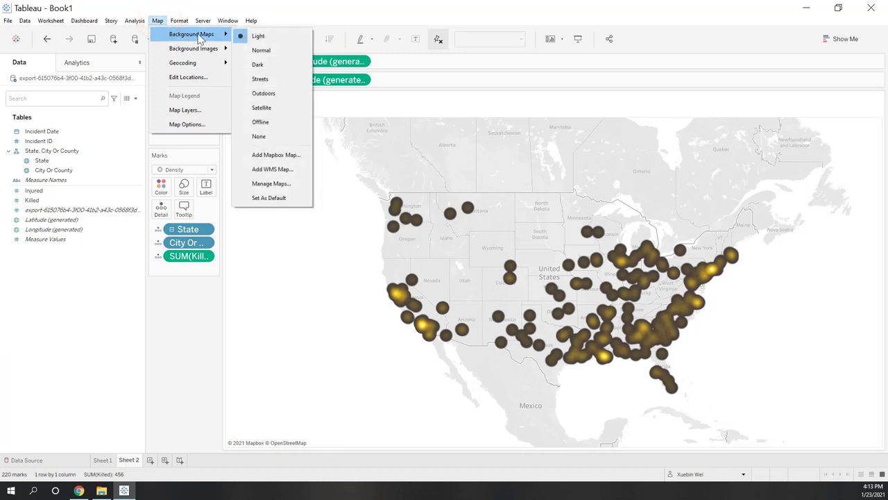
{"action": "left_click", "coordinate": [284, 155]}
{"action": "left_click", "coordinate": [370, 242]}
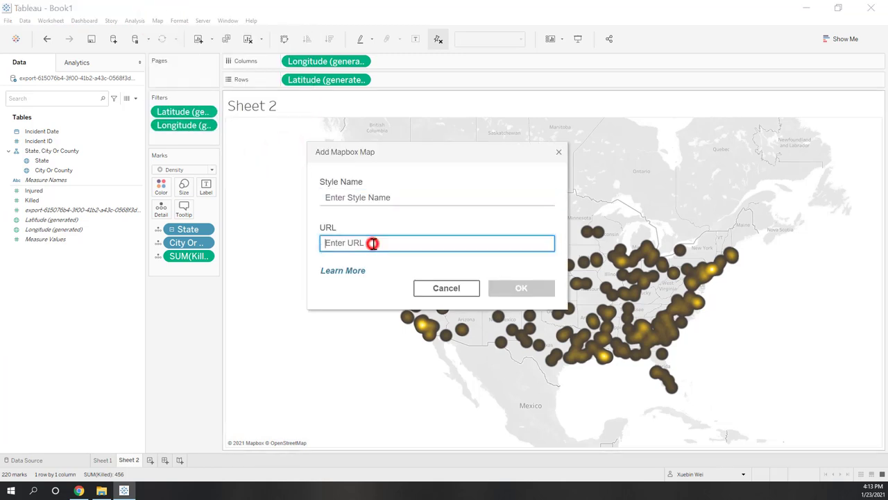
{"action": "key", "text": "ctrl+v"}
{"action": "left_click", "coordinate": [347, 197]}
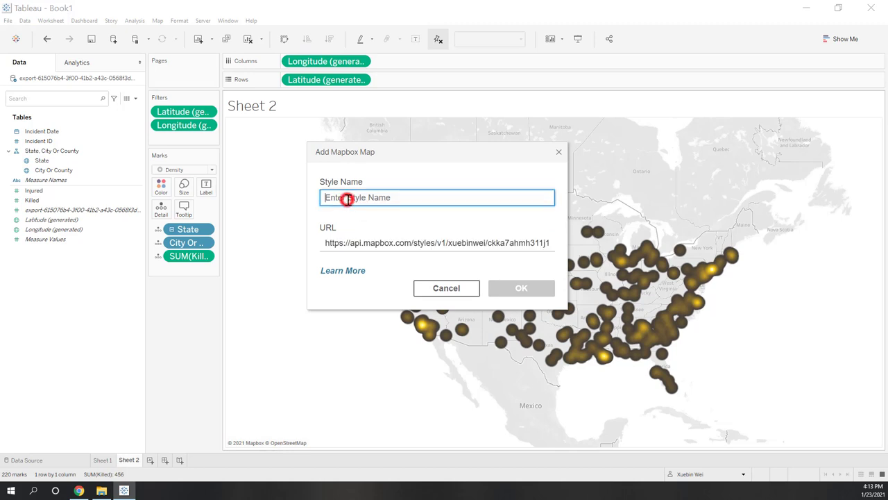
{"action": "type", "text": "my_mapbox"}
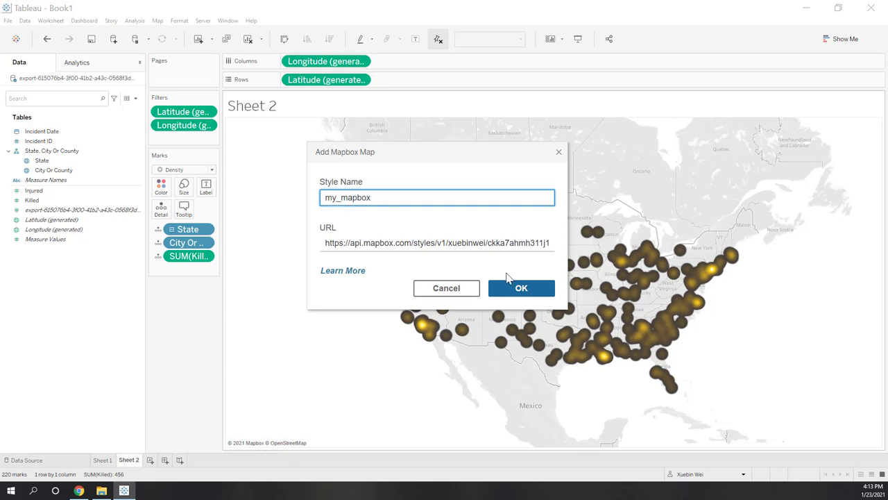
{"action": "left_click", "coordinate": [519, 287]}
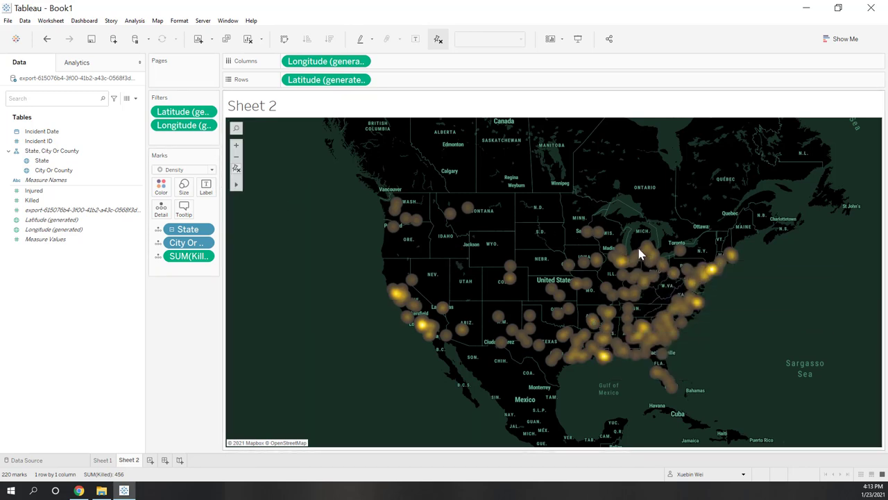
Step: Zoom around the gold density heatmap of 456 killed across 220 cities on the dark basemap
{"action": "scroll", "coordinate": [639, 254], "scroll_direction": "up", "scroll_amount": 8}
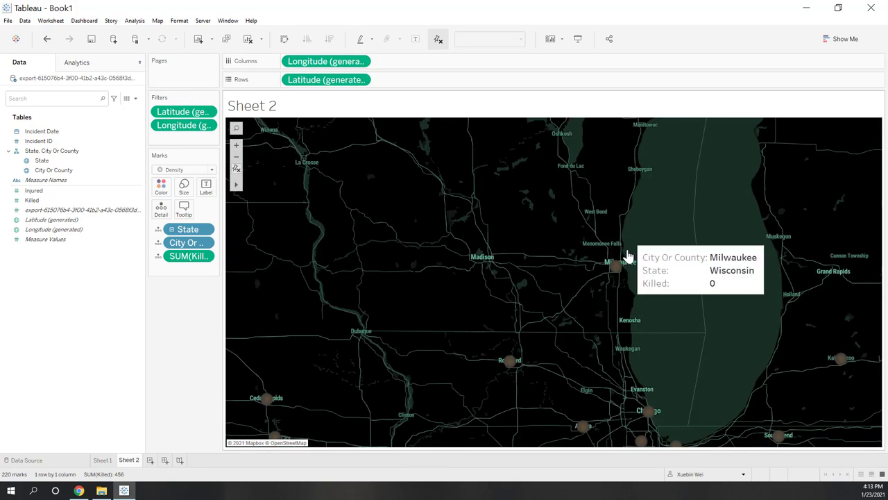
{"action": "scroll", "coordinate": [628, 256], "scroll_direction": "up", "scroll_amount": 4}
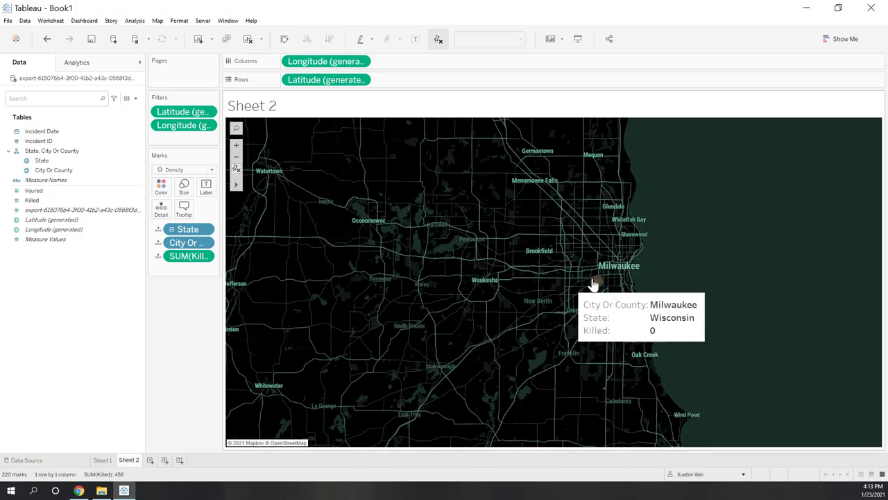
{"action": "scroll", "coordinate": [596, 284], "scroll_direction": "up", "scroll_amount": 2}
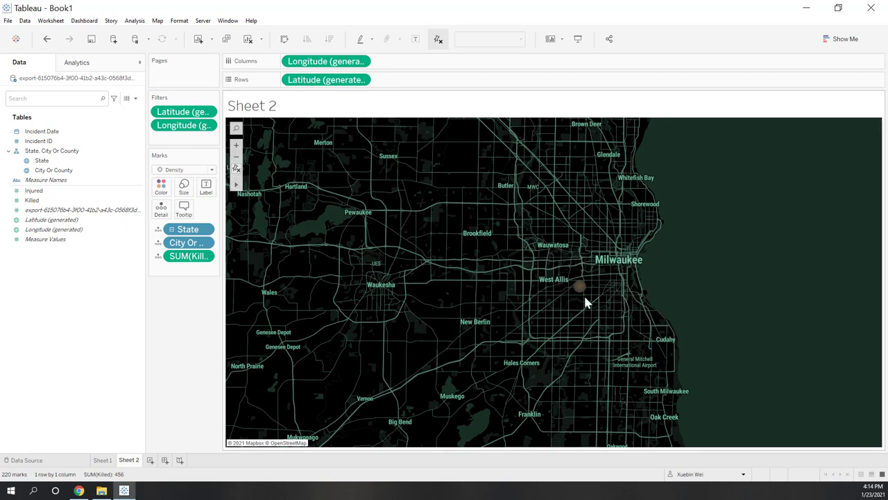
{"action": "scroll", "coordinate": [594, 268], "scroll_direction": "down", "scroll_amount": 5}
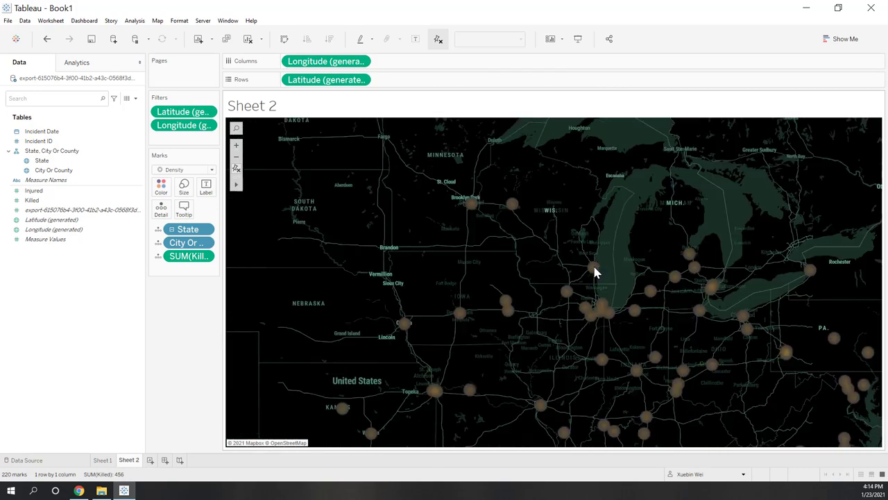
{"action": "scroll", "coordinate": [594, 271], "scroll_direction": "down", "scroll_amount": 4}
{"action": "scroll", "coordinate": [594, 271], "scroll_direction": "up", "scroll_amount": 1}
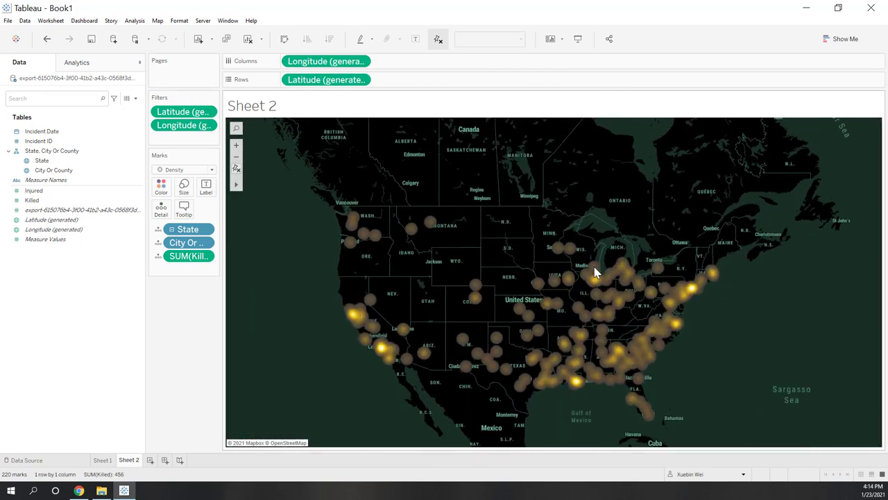
{"action": "scroll", "coordinate": [594, 270], "scroll_direction": "down", "scroll_amount": 2}
{"action": "scroll", "coordinate": [594, 270], "scroll_direction": "up", "scroll_amount": 1}
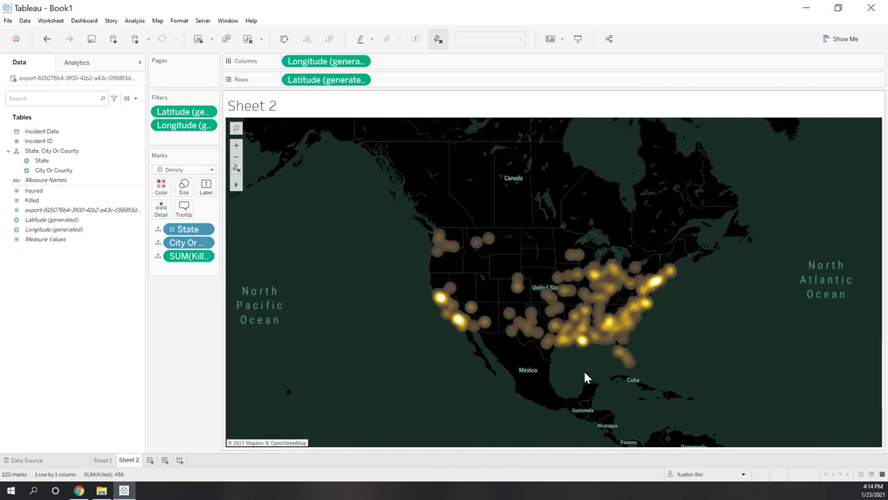
{"action": "left_click", "coordinate": [192, 366]}
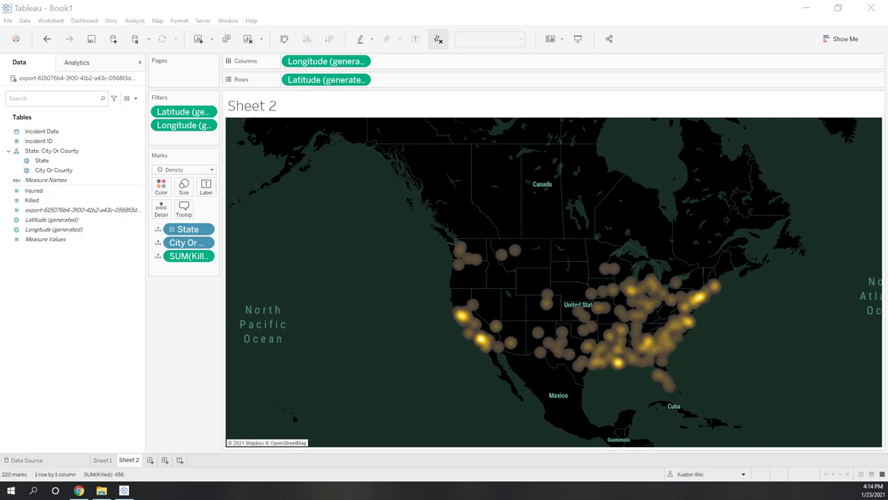
Step: Add blank Sheet 3, glance at the gun violence Data Source page, and return to Sheet 3
{"action": "left_click", "coordinate": [150, 459]}
{"action": "left_click", "coordinate": [194, 381]}
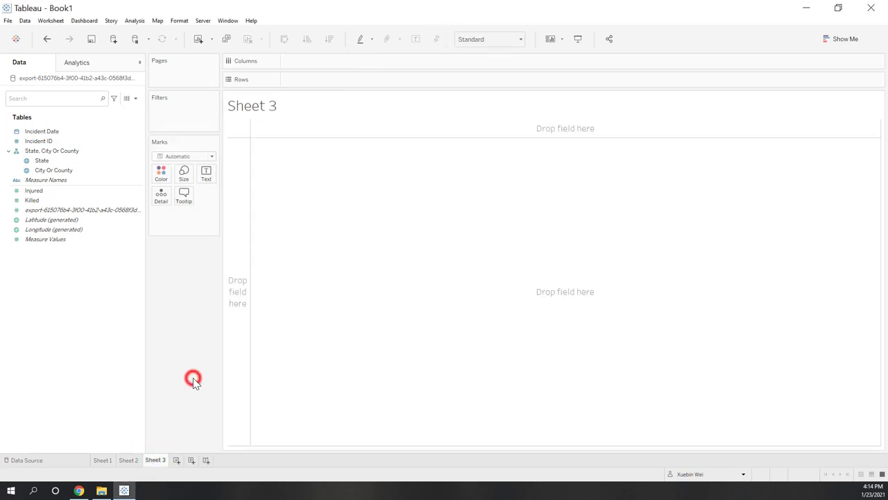
{"action": "left_click", "coordinate": [48, 461]}
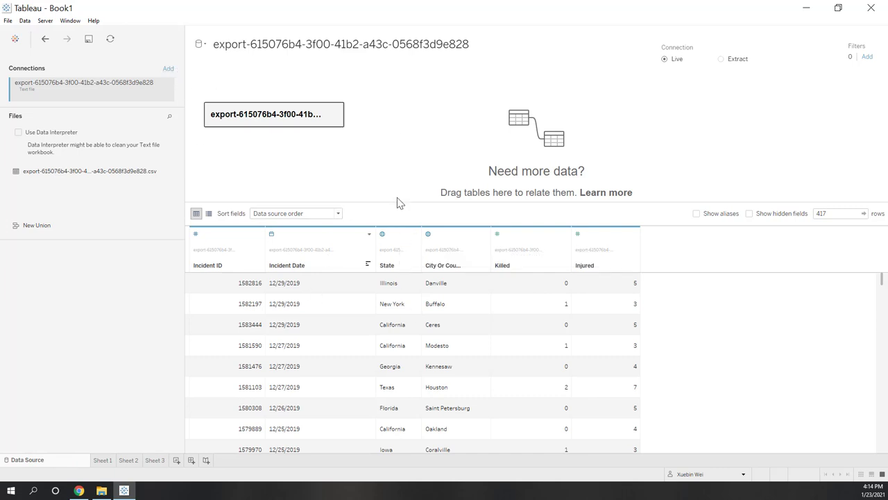
{"action": "left_click", "coordinate": [154, 460]}
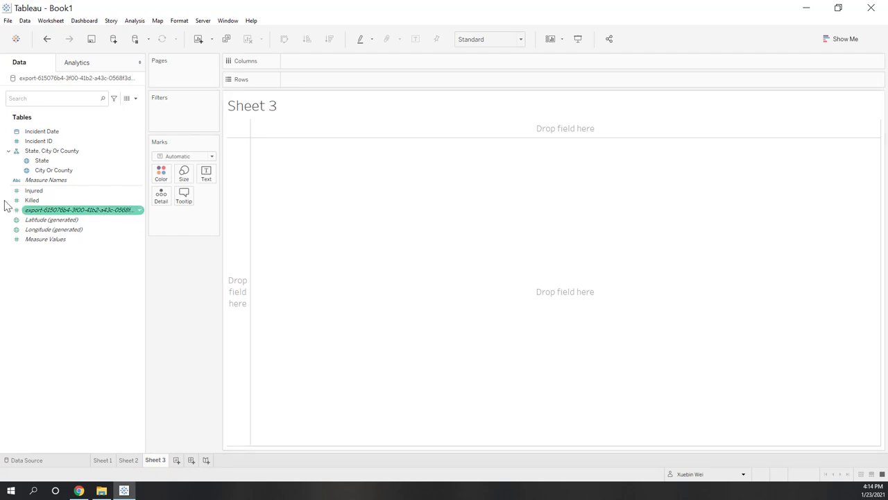
Step: Connect a new spatial-file data source to tl_2019_us_state.zip from the lab6 folder
{"action": "left_click", "coordinate": [24, 22]}
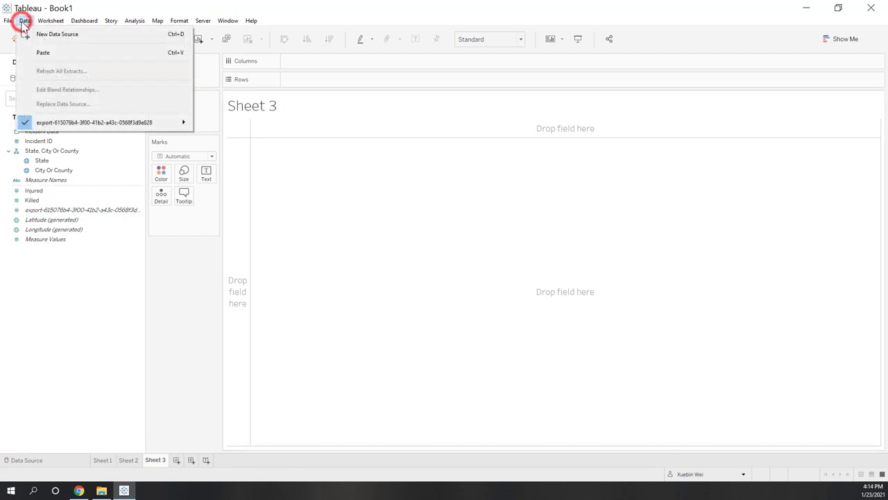
{"action": "left_click", "coordinate": [62, 38]}
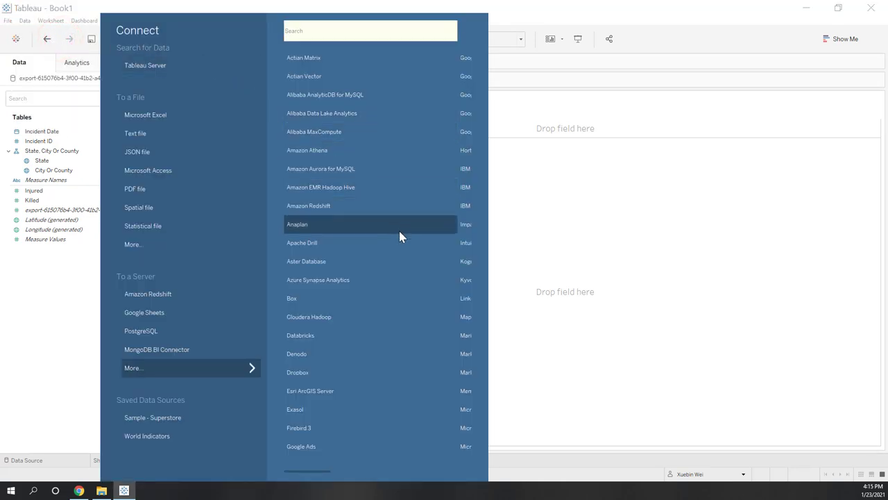
{"action": "left_click", "coordinate": [144, 212]}
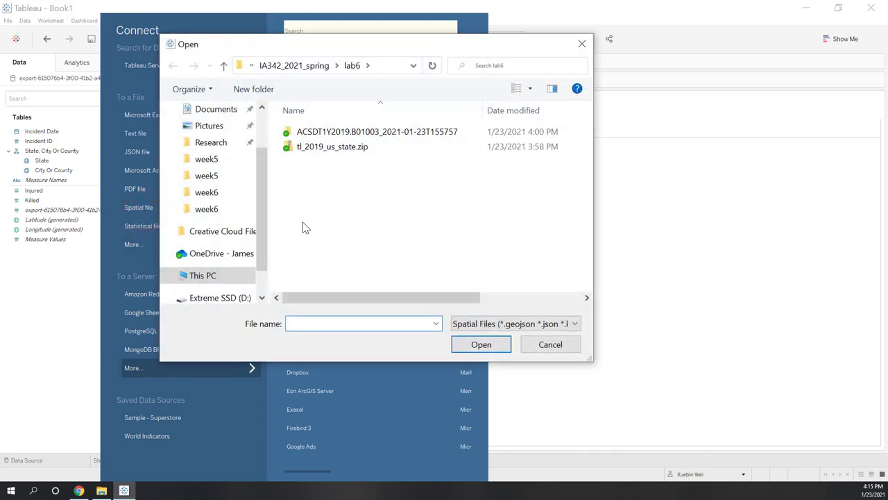
{"action": "left_click", "coordinate": [350, 148]}
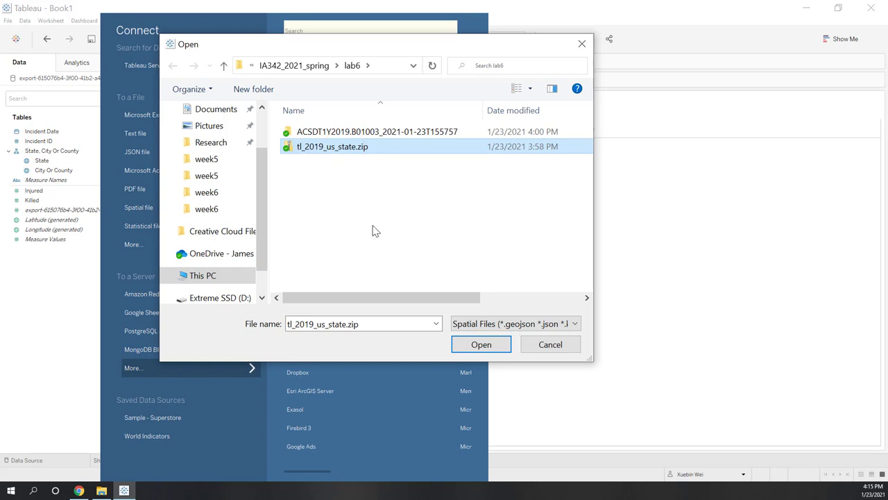
{"action": "left_click", "coordinate": [575, 326]}
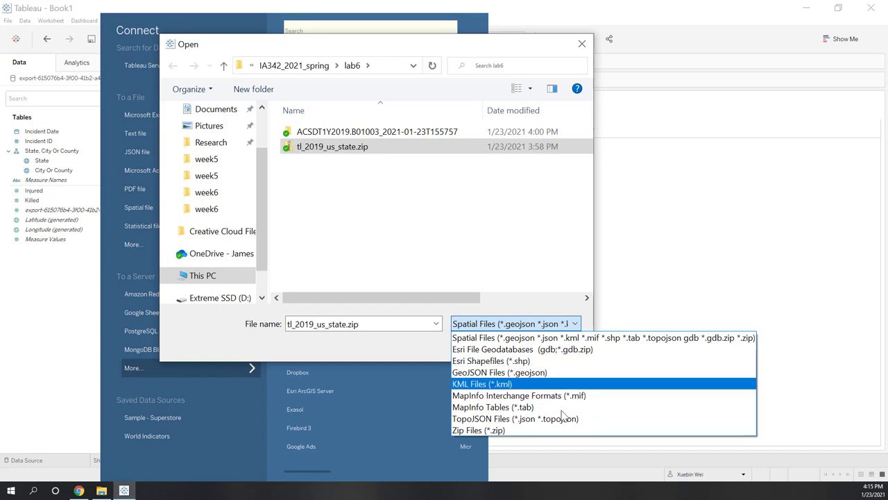
{"action": "left_click", "coordinate": [472, 213]}
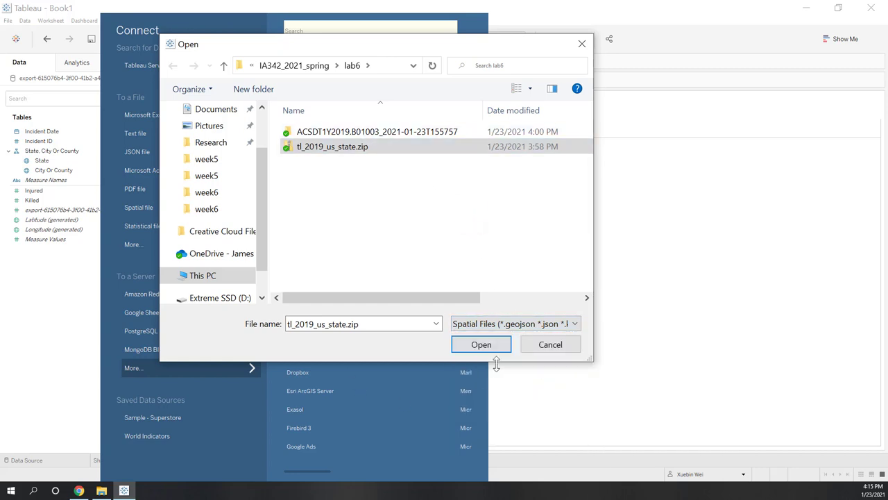
{"action": "left_click", "coordinate": [483, 343]}
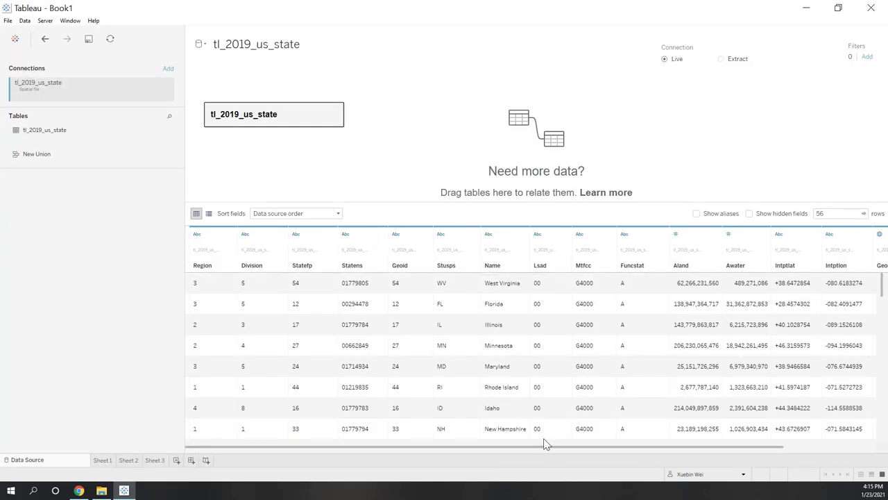
{"action": "left_click_drag", "start_coordinate": [540, 447], "coordinate": [665, 450]}
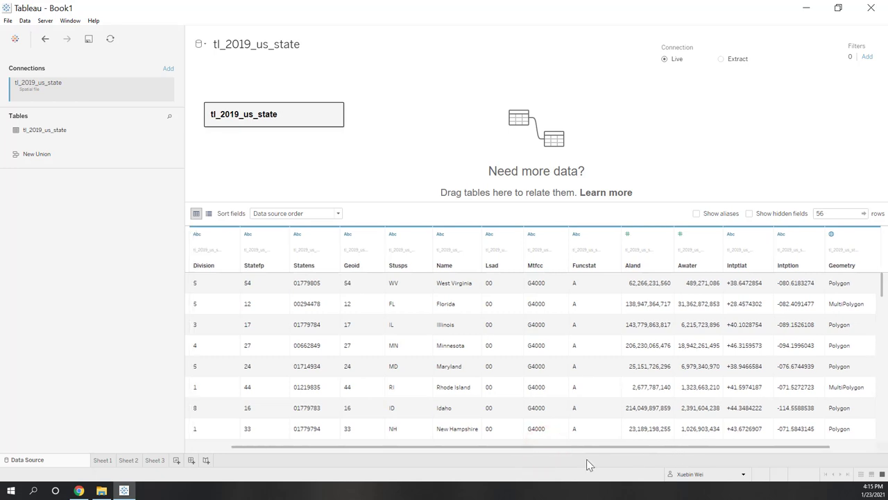
{"action": "left_click_drag", "start_coordinate": [583, 449], "coordinate": [794, 450]}
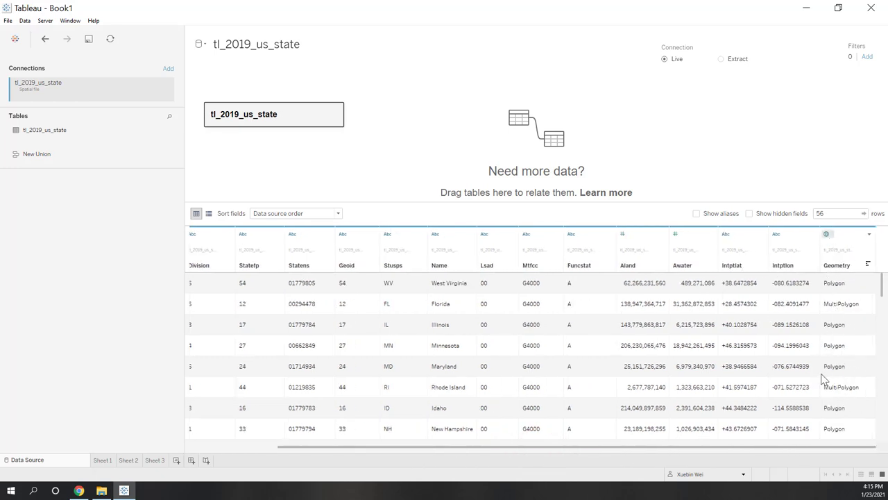
{"action": "left_click_drag", "start_coordinate": [440, 448], "coordinate": [353, 446]}
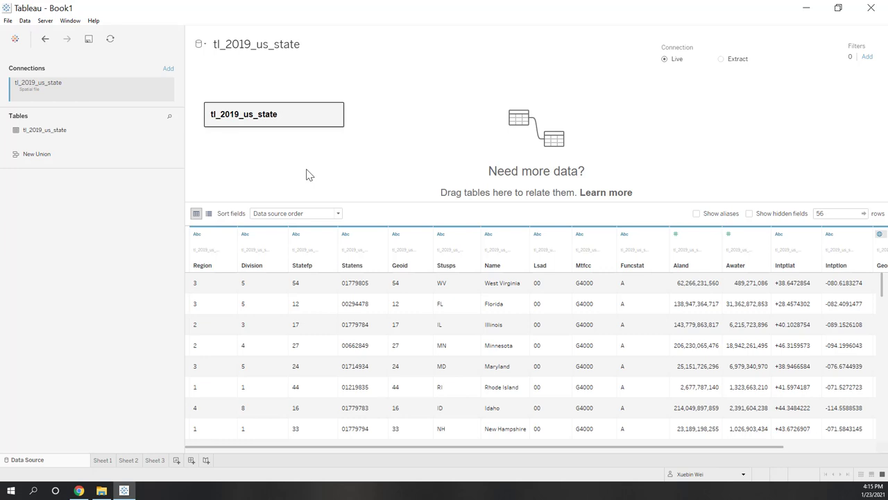
Step: Add the ACSDT1Y2019.B01003 data_with_overlays CSV as a second text-file connection
{"action": "left_click", "coordinate": [171, 70]}
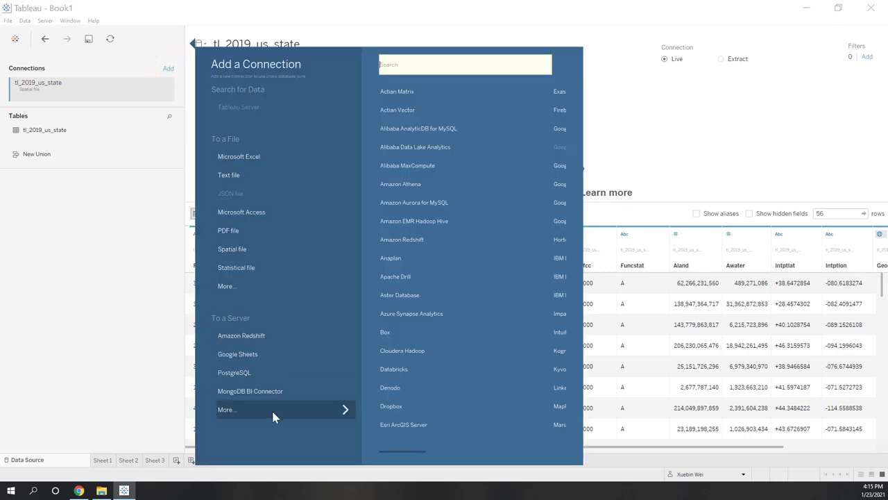
{"action": "left_click", "coordinate": [231, 178]}
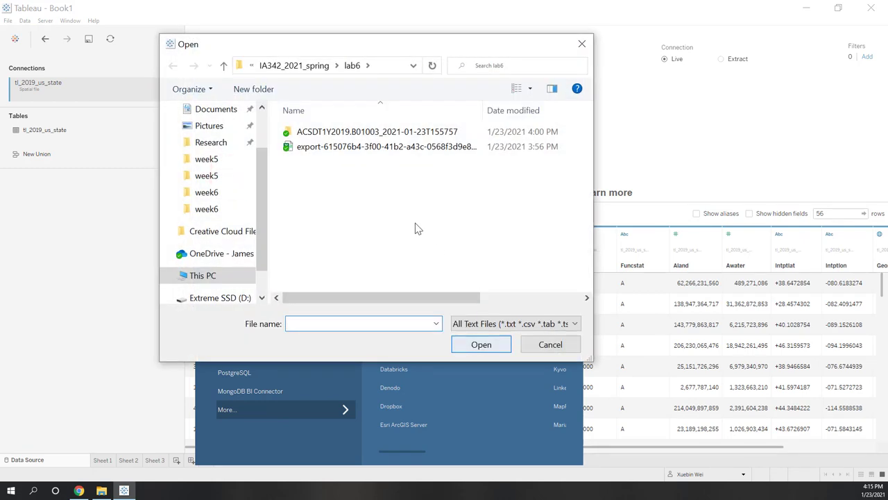
{"action": "double_click", "coordinate": [340, 132]}
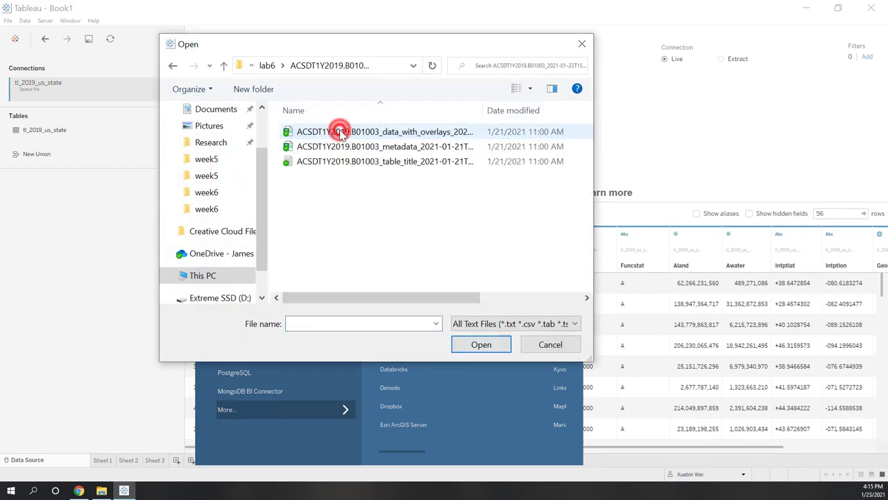
{"action": "double_click", "coordinate": [483, 110]}
{"action": "left_click", "coordinate": [444, 132]}
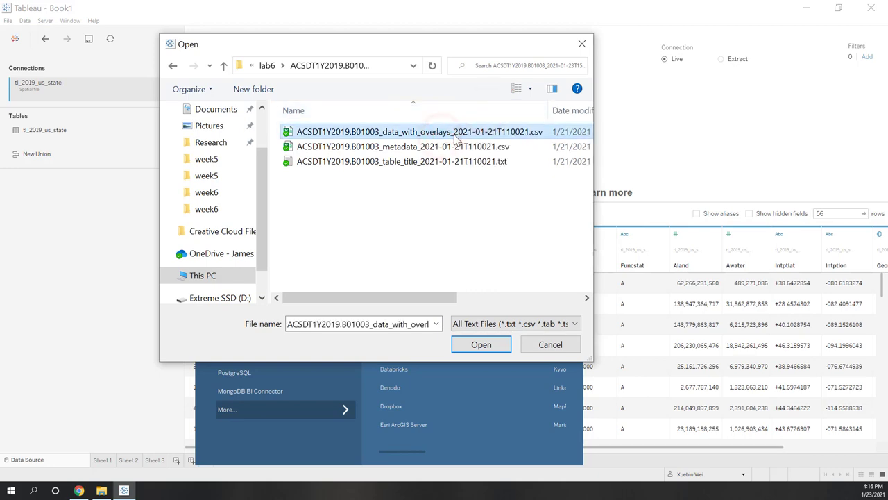
{"action": "left_click", "coordinate": [481, 345]}
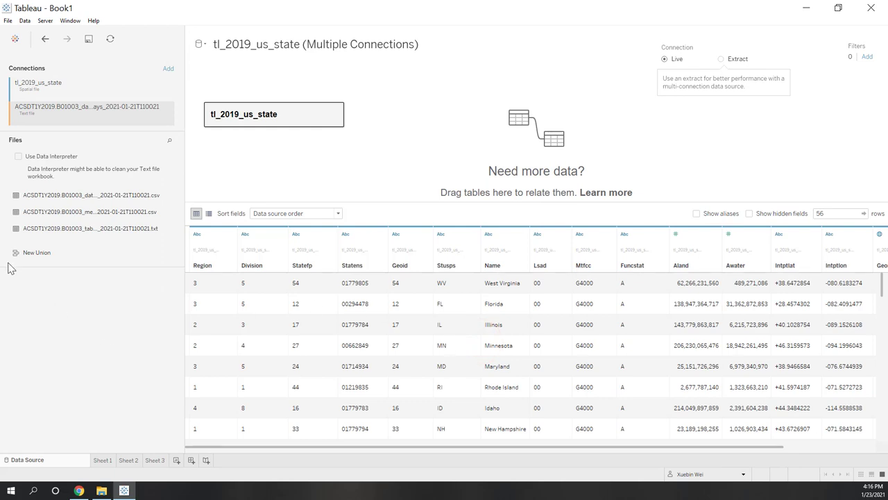
Step: Relate the census CSV to the state table on Name = NAME, then go to Sheet 3
{"action": "left_click_drag", "start_coordinate": [112, 198], "coordinate": [510, 136]}
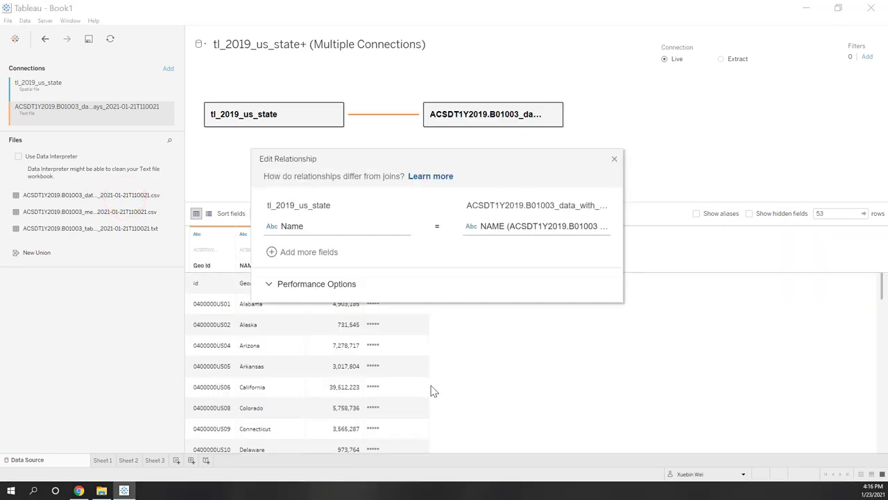
{"action": "left_click", "coordinate": [312, 227]}
{"action": "left_click_drag", "start_coordinate": [394, 304], "coordinate": [389, 360]}
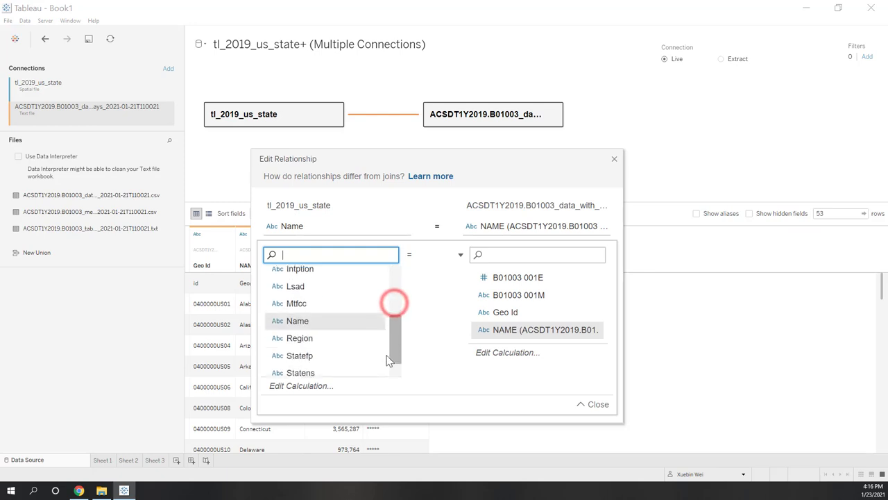
{"action": "scroll", "coordinate": [368, 344], "scroll_direction": "down", "scroll_amount": 1}
{"action": "left_click", "coordinate": [421, 378]}
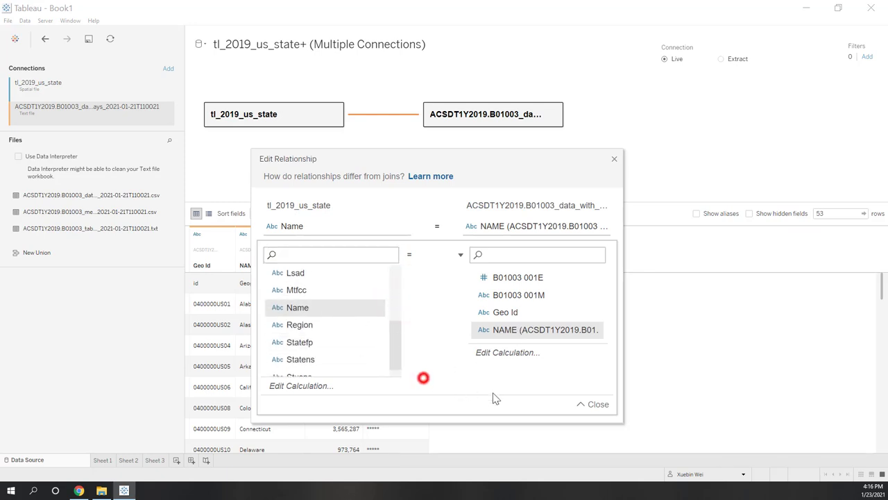
{"action": "left_click", "coordinate": [593, 405]}
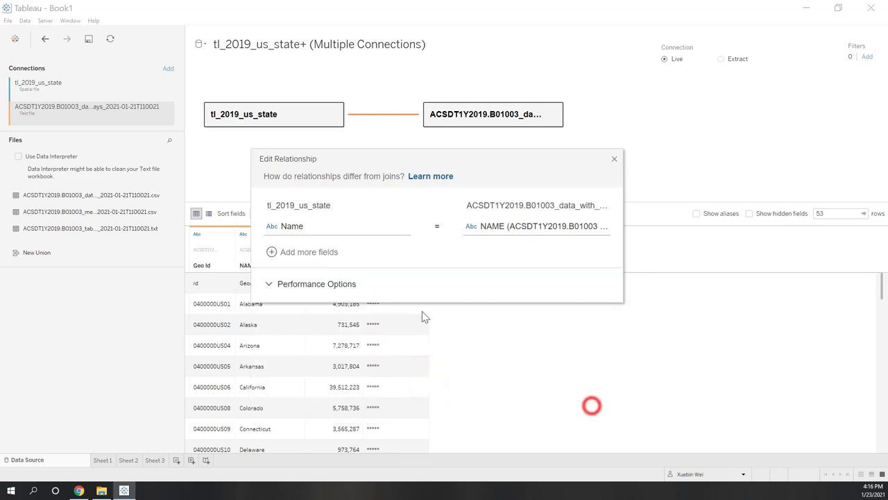
{"action": "left_click", "coordinate": [614, 159]}
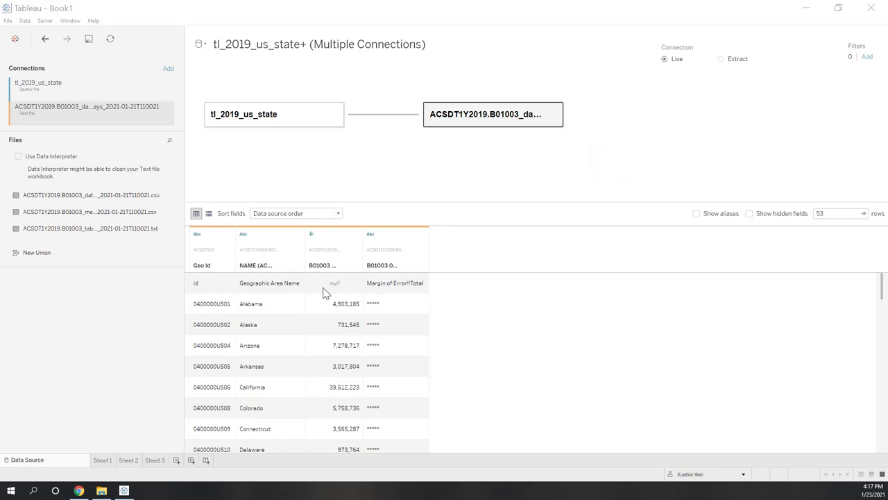
{"action": "left_click", "coordinate": [368, 166]}
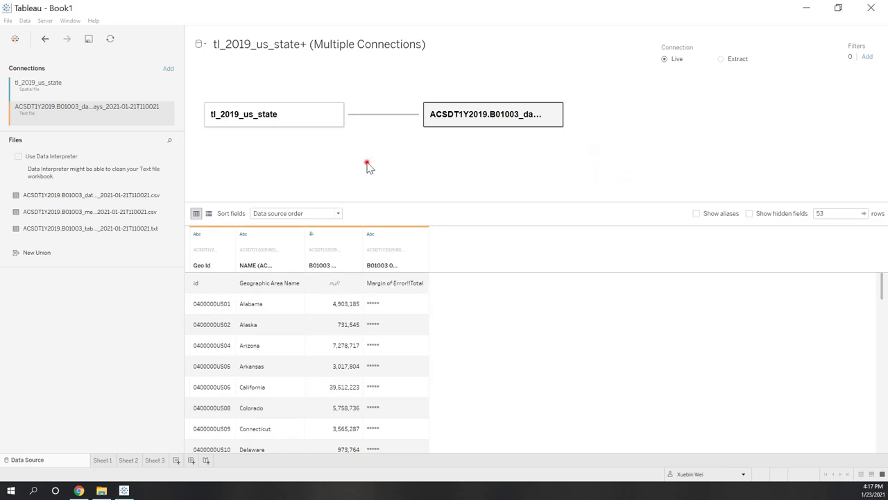
{"action": "left_click", "coordinate": [154, 460]}
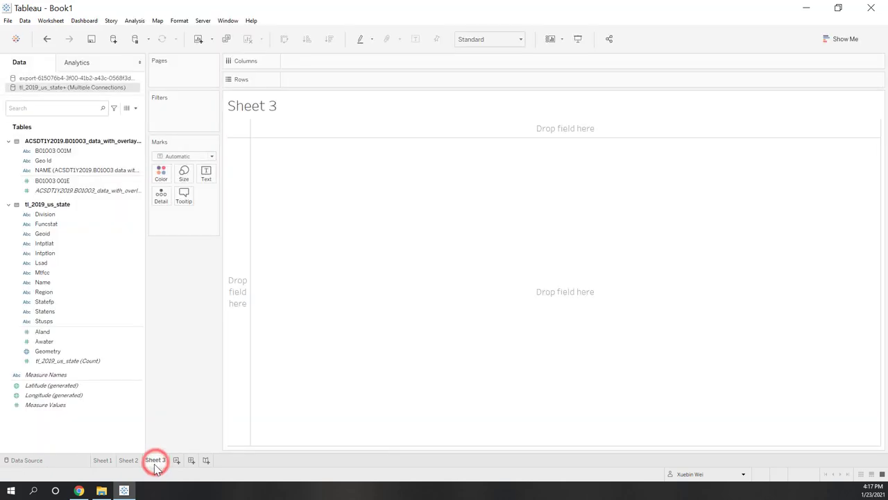
Step: Select the tl_2019_us_state data source and drop its Geometry field onto Sheet 3
{"action": "left_click", "coordinate": [45, 97]}
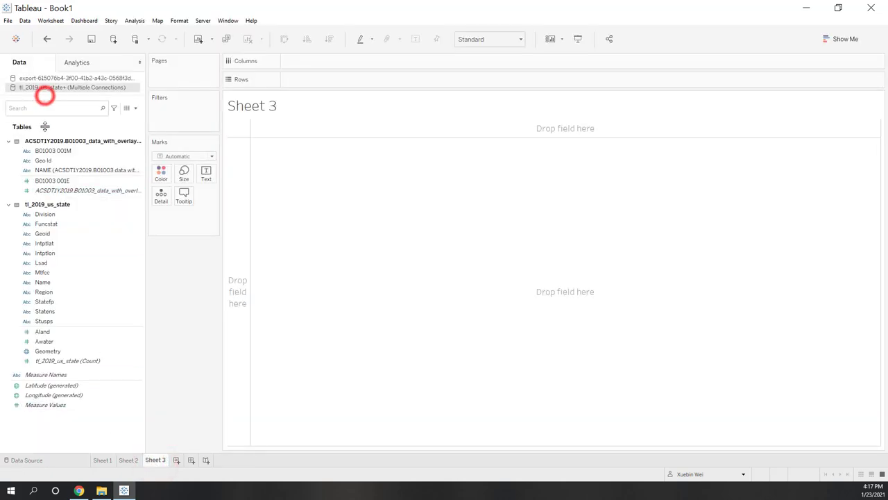
{"action": "left_click", "coordinate": [72, 89]}
{"action": "left_click", "coordinate": [69, 77]}
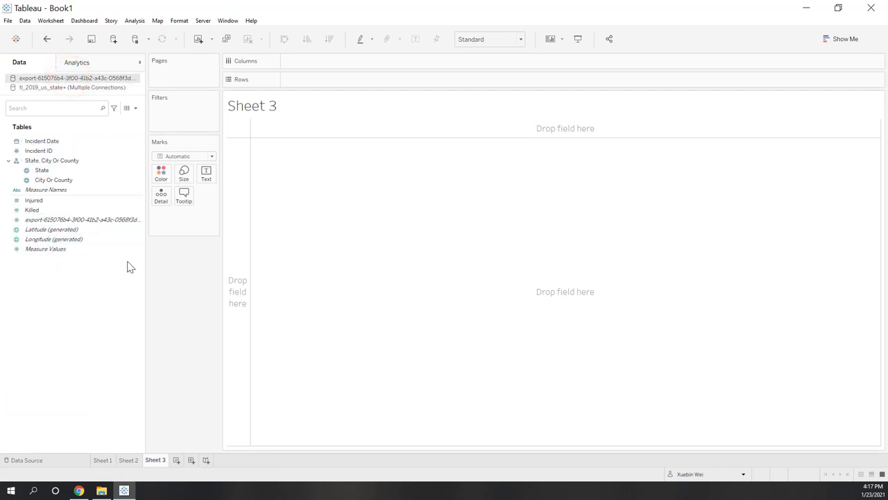
{"action": "left_click", "coordinate": [48, 88]}
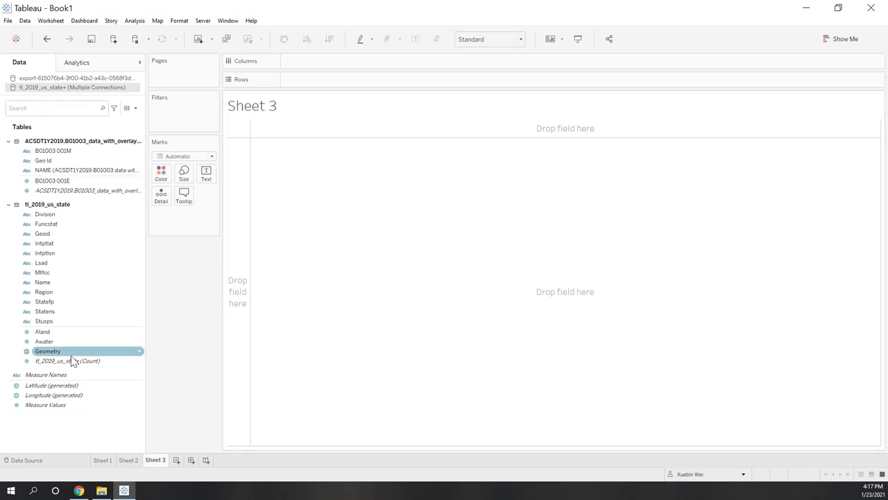
{"action": "mouse_move", "coordinate": [71, 351]}
{"action": "left_mouse_down"}
{"action": "mouse_move", "coordinate": [159, 347]}
{"action": "mouse_move", "coordinate": [326, 316]}
{"action": "left_mouse_up"}
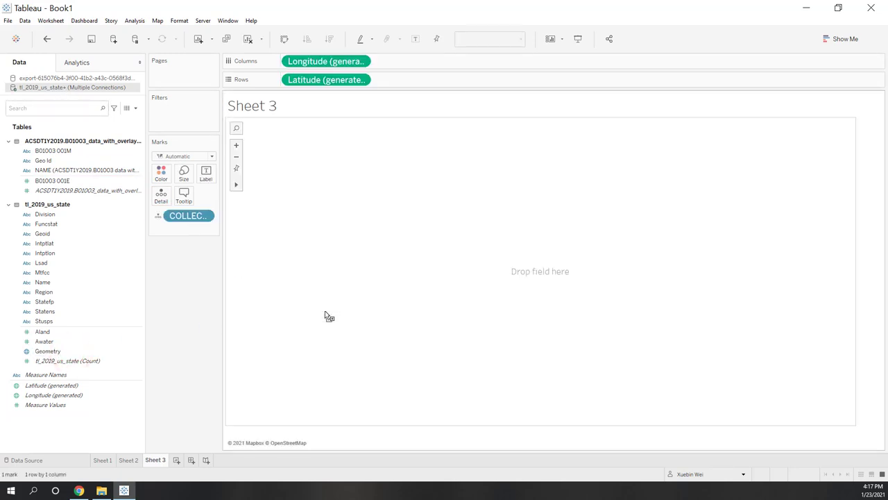
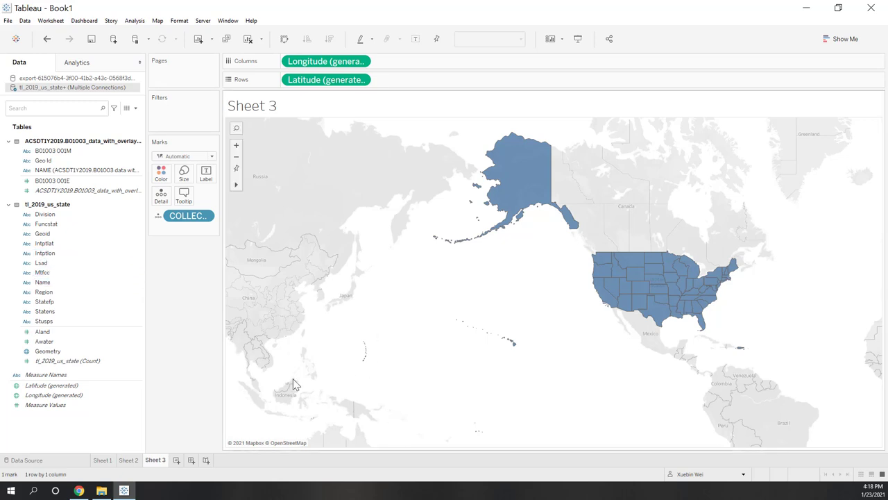
Step: Colour the state map by SUM(B01003 001E), which totals 331,433,217, after cancelling an accidental field rename
{"action": "left_click", "coordinate": [58, 183]}
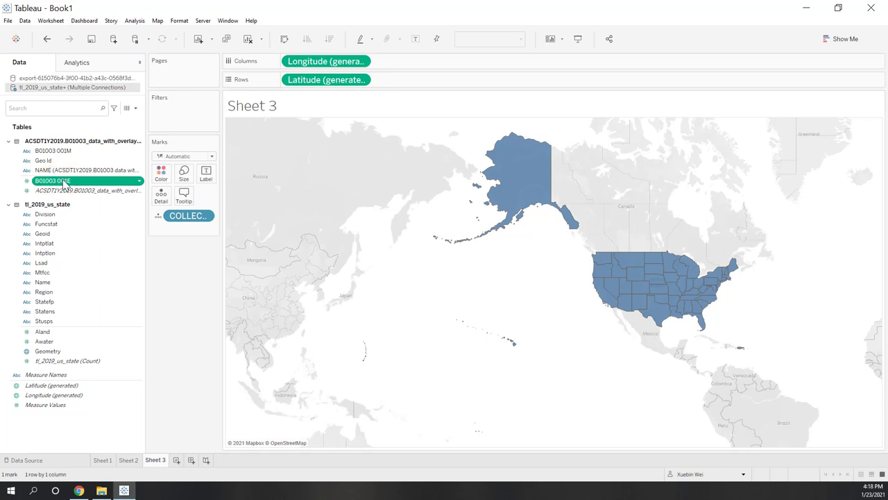
{"action": "left_click", "coordinate": [61, 182]}
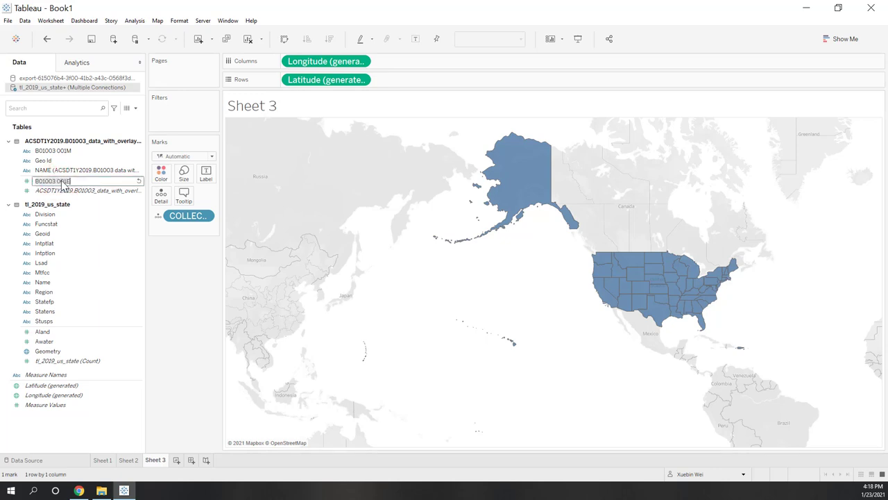
{"action": "left_click", "coordinate": [198, 273]}
{"action": "left_click_drag", "start_coordinate": [60, 180], "coordinate": [435, 239]}
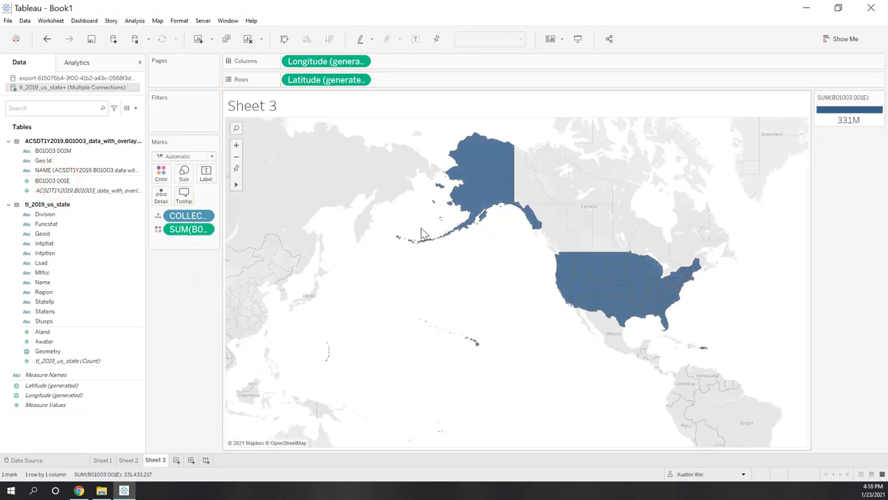
{"action": "mouse_move", "coordinate": [457, 240]}
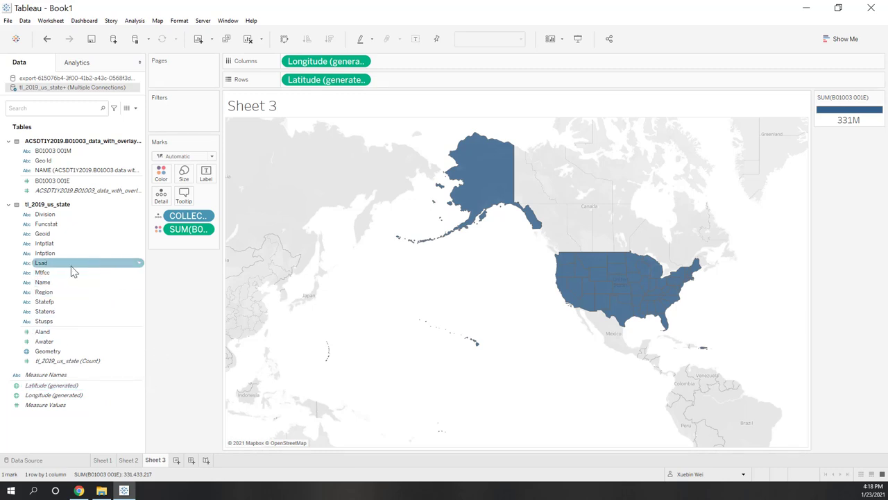
{"action": "left_click", "coordinate": [48, 283]}
Step: Put Name on Detail so each state is its own shaded mark, then undo a trial Name label
{"action": "left_click_drag", "start_coordinate": [50, 284], "coordinate": [161, 201]}
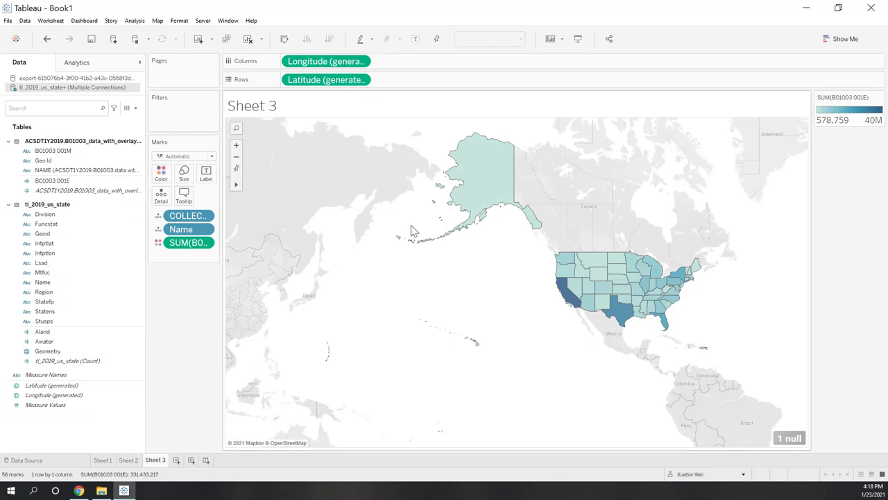
{"action": "scroll", "coordinate": [725, 274], "scroll_direction": "up", "scroll_amount": 2}
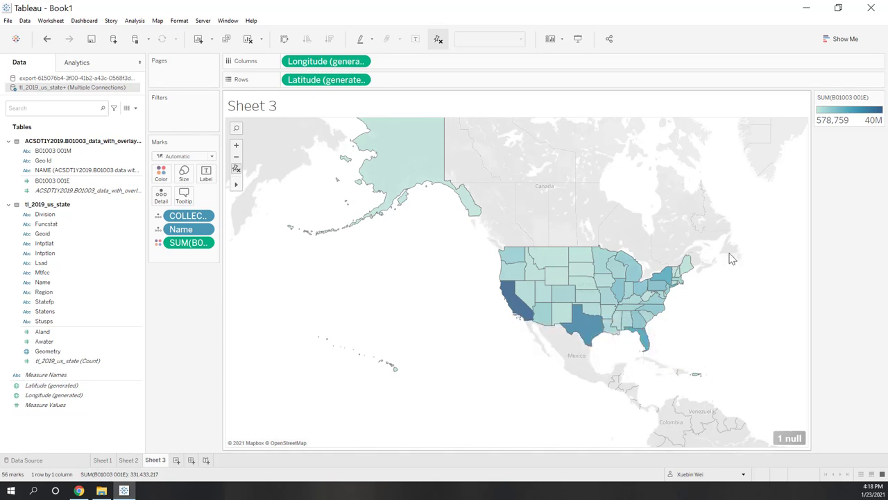
{"action": "scroll", "coordinate": [730, 259], "scroll_direction": "up", "scroll_amount": 2}
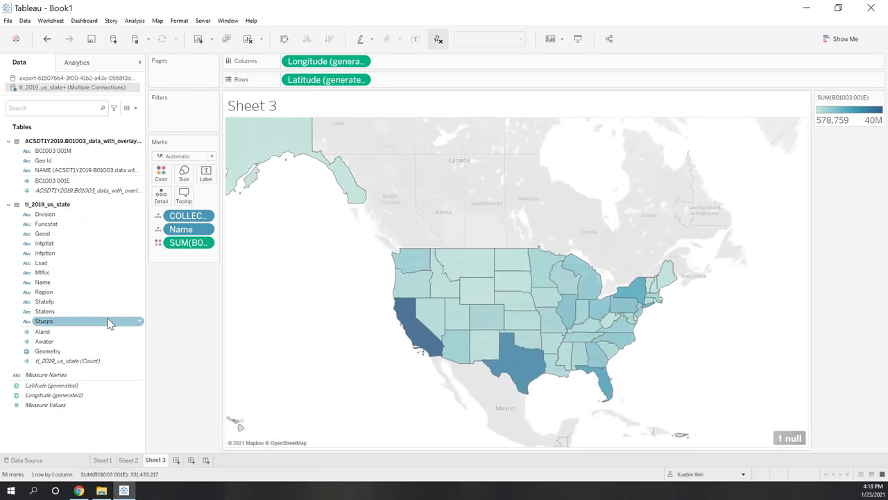
{"action": "left_click_drag", "start_coordinate": [48, 282], "coordinate": [206, 173]}
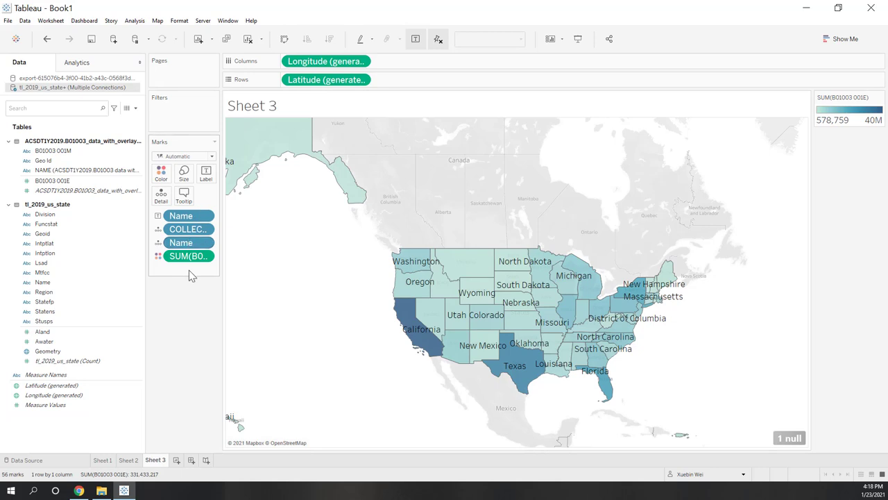
{"action": "left_click", "coordinate": [47, 39]}
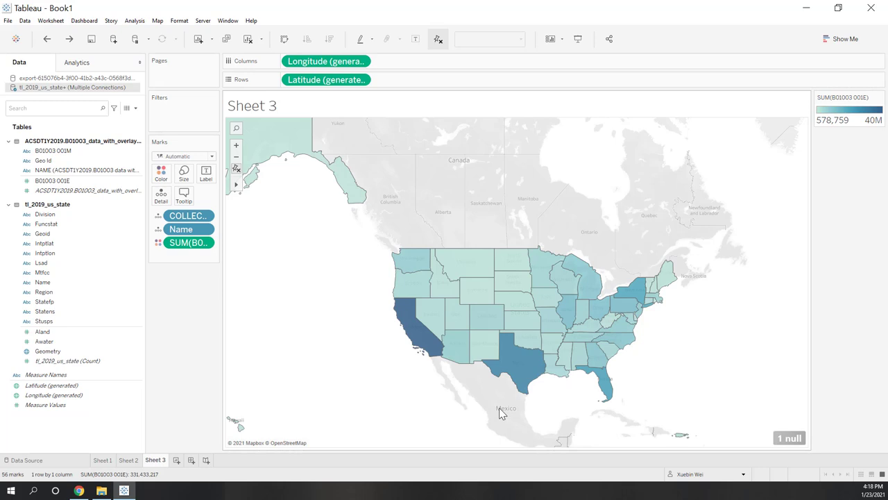
Step: Filter out the 1 null longitude value, leaving 56 state marks shaded by SUM(B01003 001E)
{"action": "left_click", "coordinate": [791, 437]}
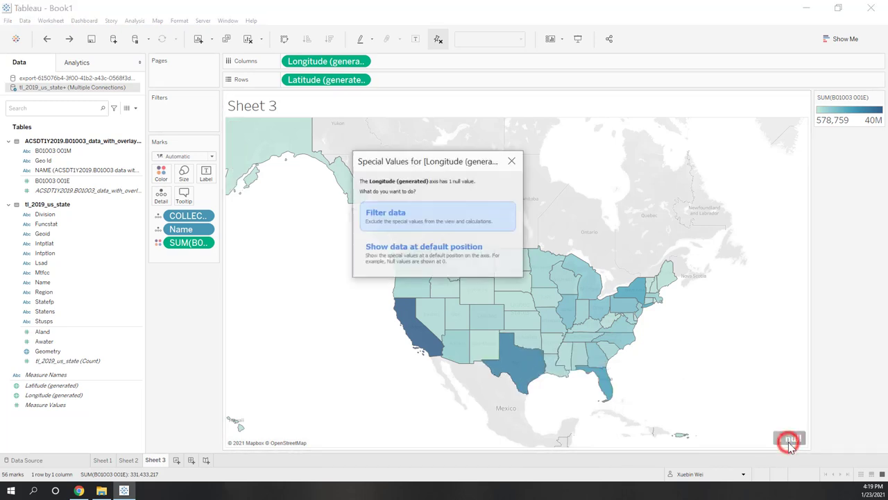
{"action": "left_click", "coordinate": [399, 221]}
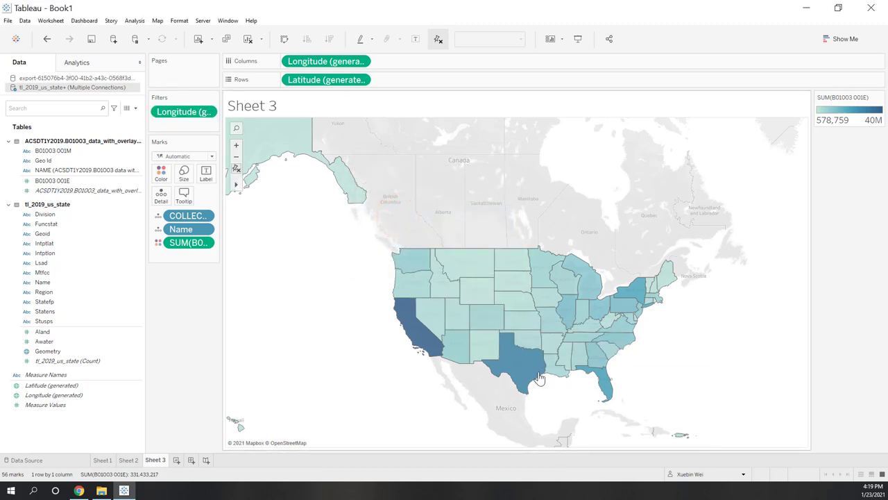
{"action": "mouse_move", "coordinate": [547, 267]}
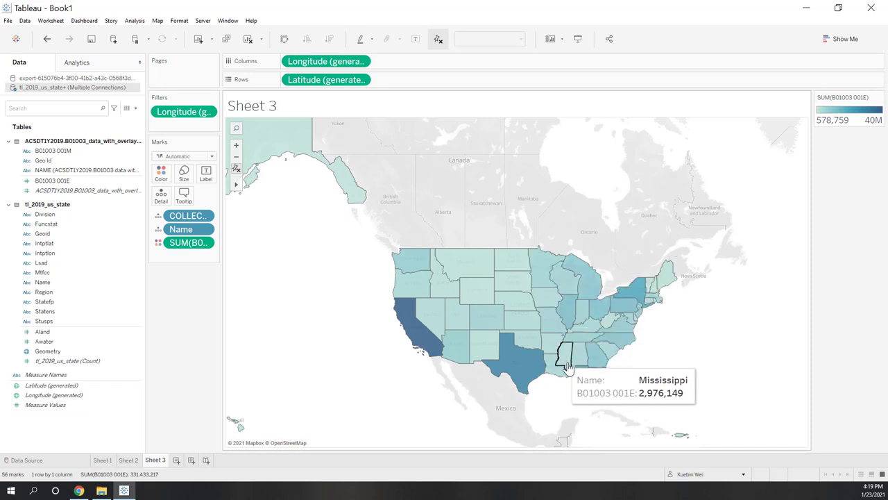
{"action": "mouse_move", "coordinate": [574, 371]}
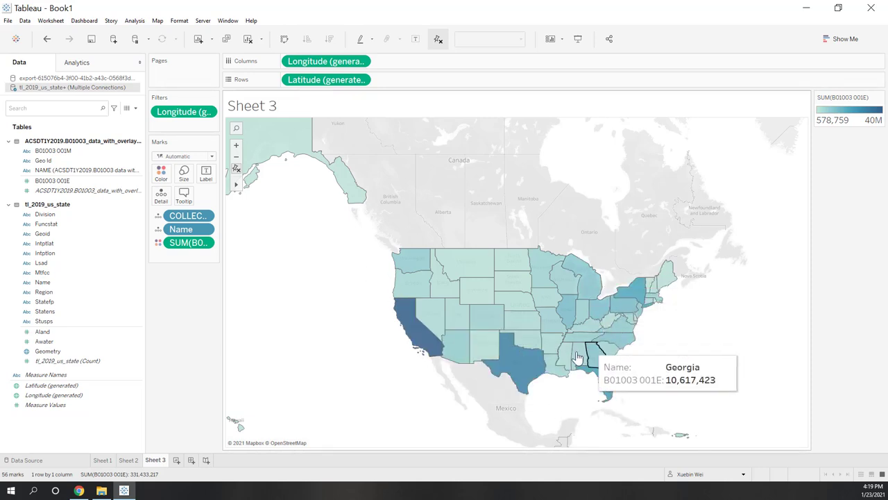
{"action": "left_click", "coordinate": [105, 96]}
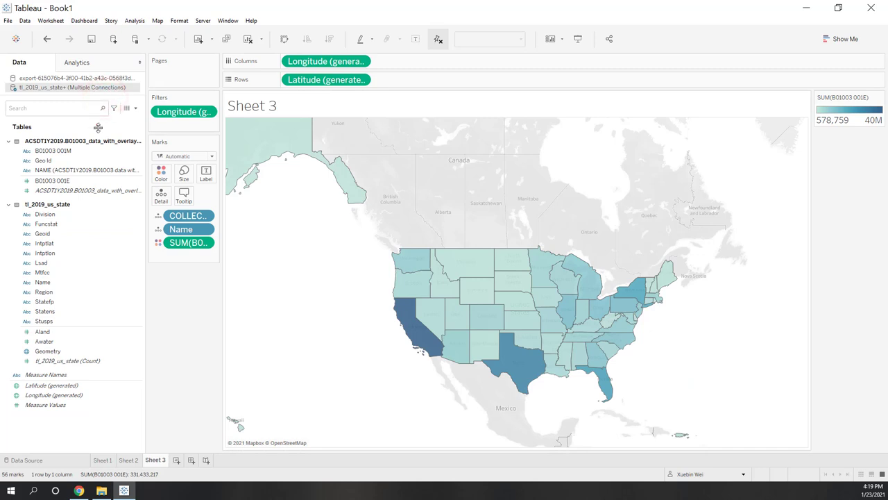
{"action": "left_click", "coordinate": [32, 90]}
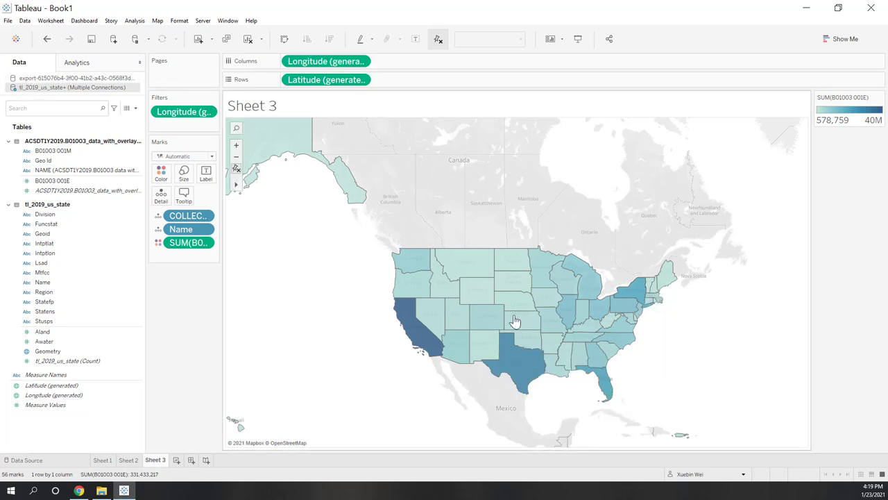
Step: Add a custom blend relationship mapping the census NAME field to the incident export's State field
{"action": "left_click", "coordinate": [24, 21]}
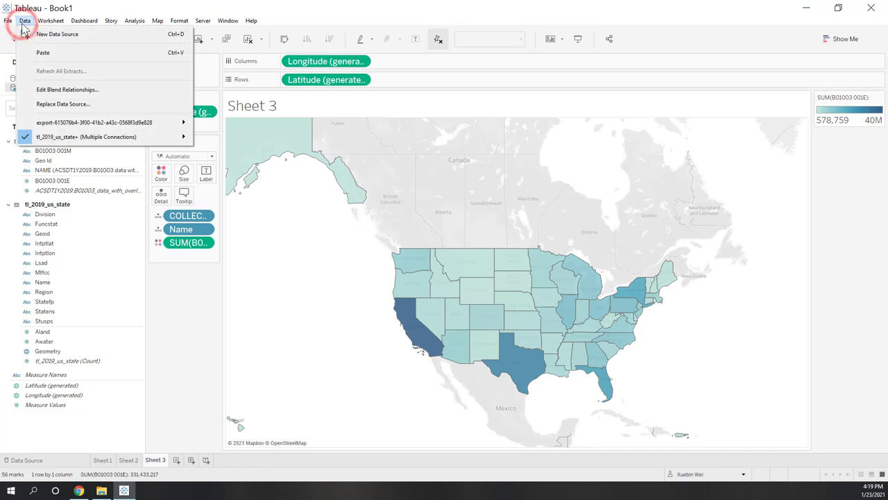
{"action": "left_click", "coordinate": [68, 93]}
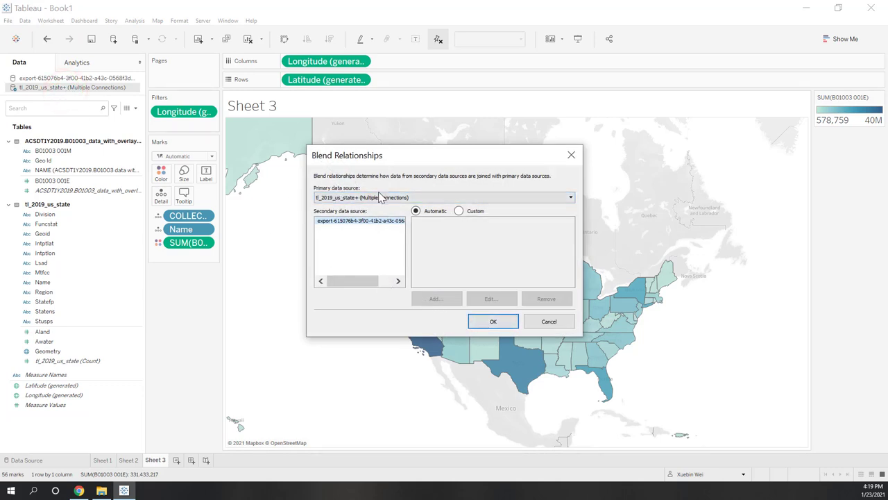
{"action": "left_click", "coordinate": [338, 221]}
{"action": "left_click", "coordinate": [460, 212]}
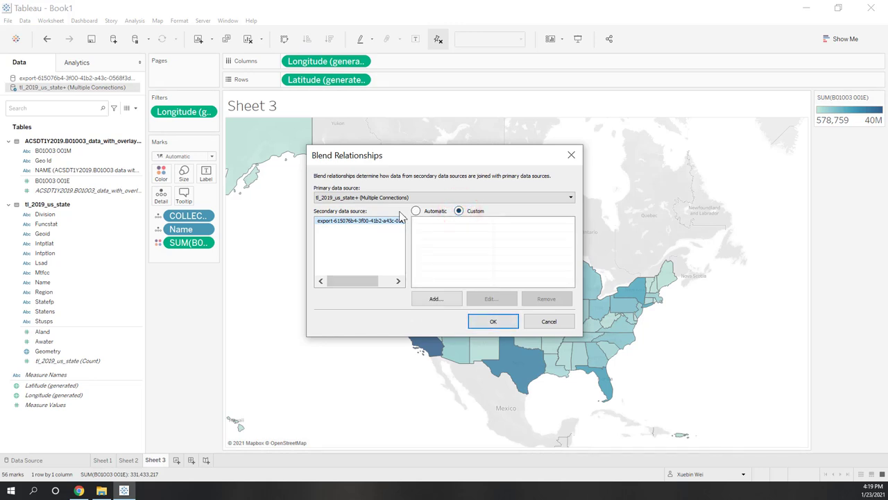
{"action": "left_click", "coordinate": [435, 299]}
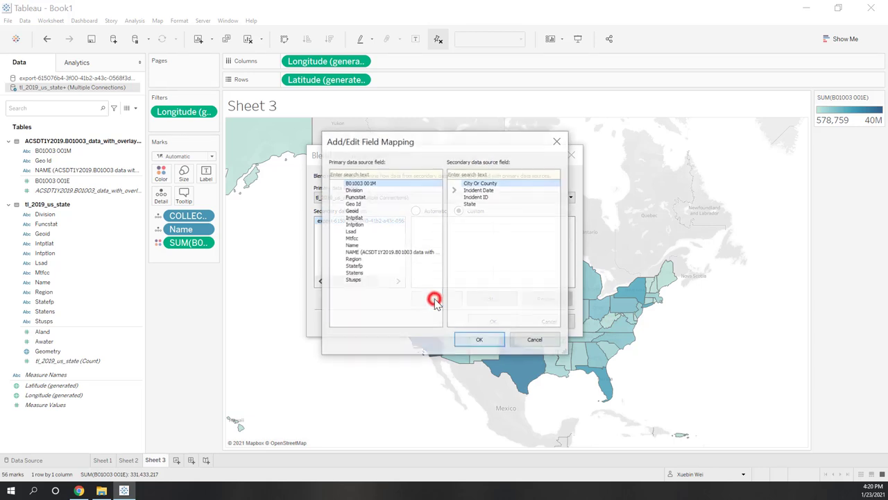
{"action": "left_click", "coordinate": [368, 252]}
{"action": "left_click", "coordinate": [472, 204]}
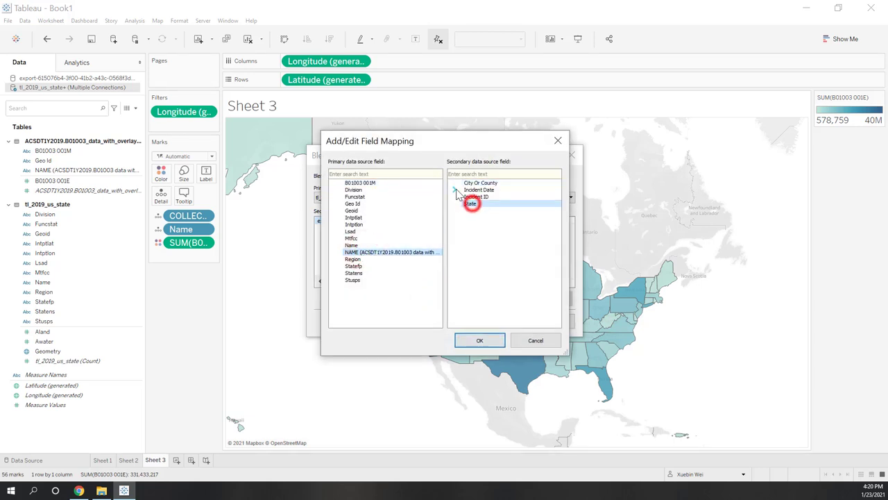
{"action": "left_click", "coordinate": [364, 254]}
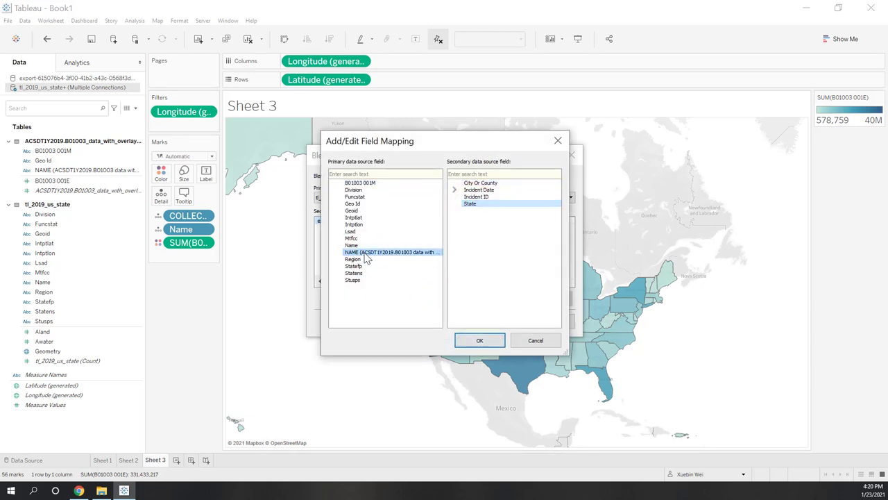
{"action": "left_click", "coordinate": [471, 205]}
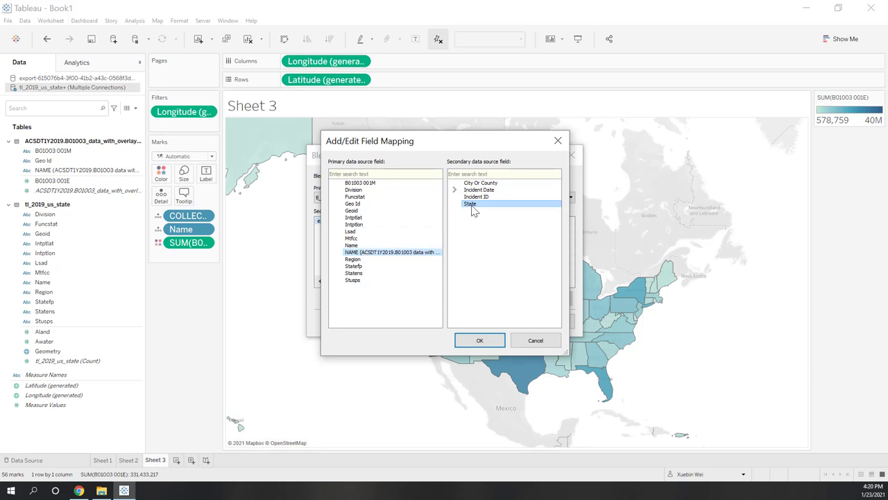
{"action": "left_click", "coordinate": [467, 340]}
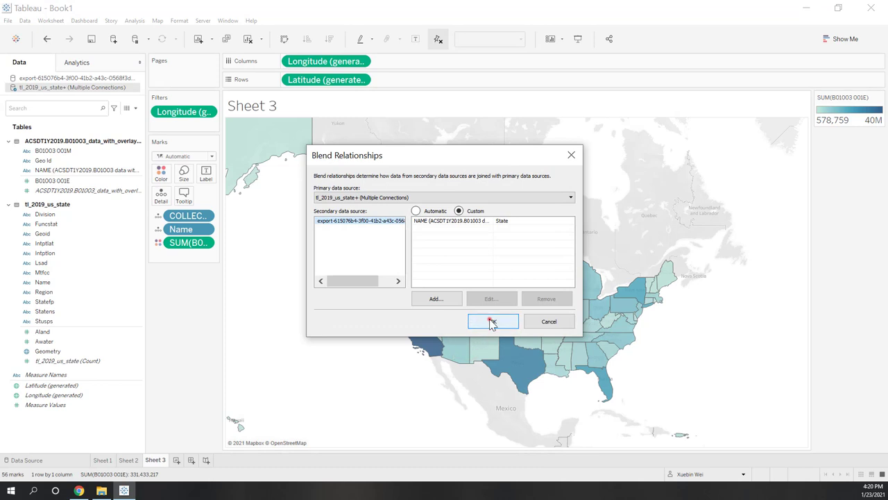
{"action": "left_click", "coordinate": [490, 321]}
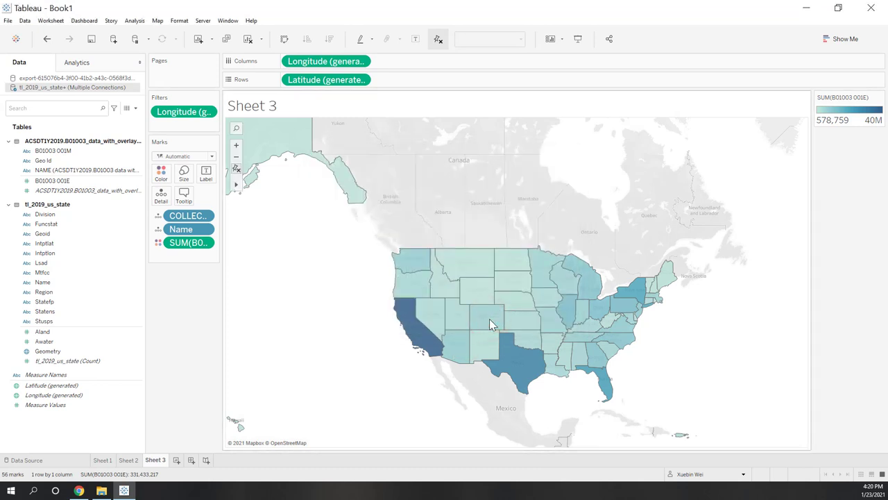
Step: In the incident export source, make State the active link and drag State onto Filters
{"action": "left_click", "coordinate": [30, 77]}
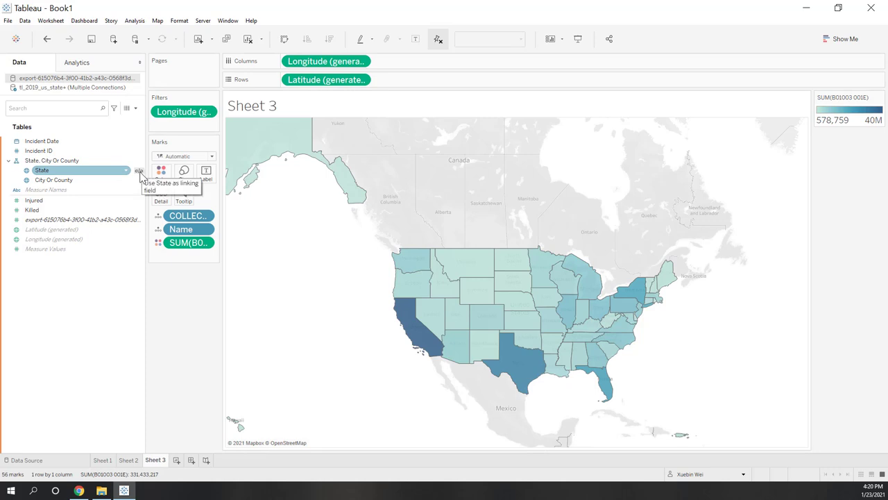
{"action": "left_click", "coordinate": [139, 171]}
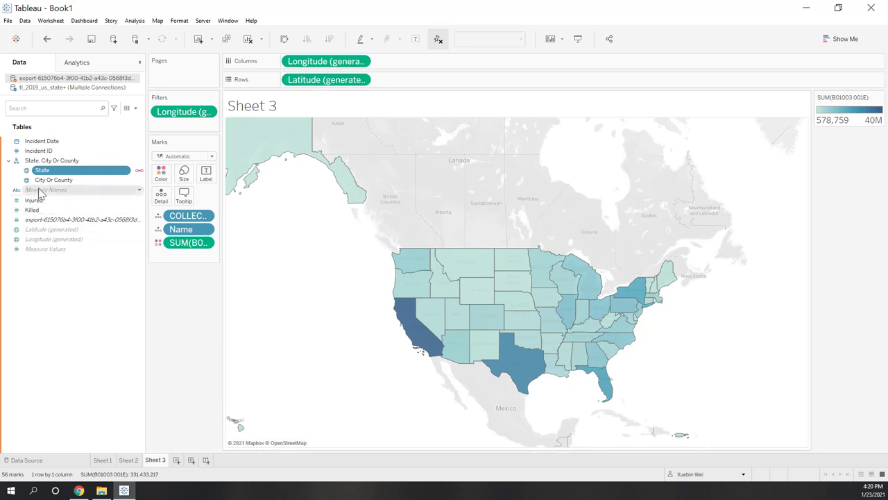
{"action": "left_click", "coordinate": [51, 171]}
{"action": "left_click_drag", "start_coordinate": [61, 175], "coordinate": [166, 124]}
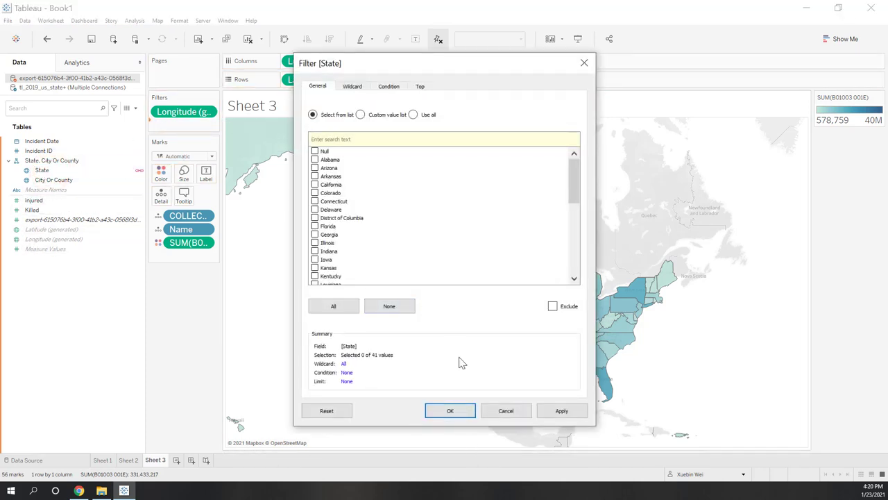
Step: Confirm the State filter, show its card on the sheet, and make it a single-value dropdown
{"action": "left_click", "coordinate": [452, 410]}
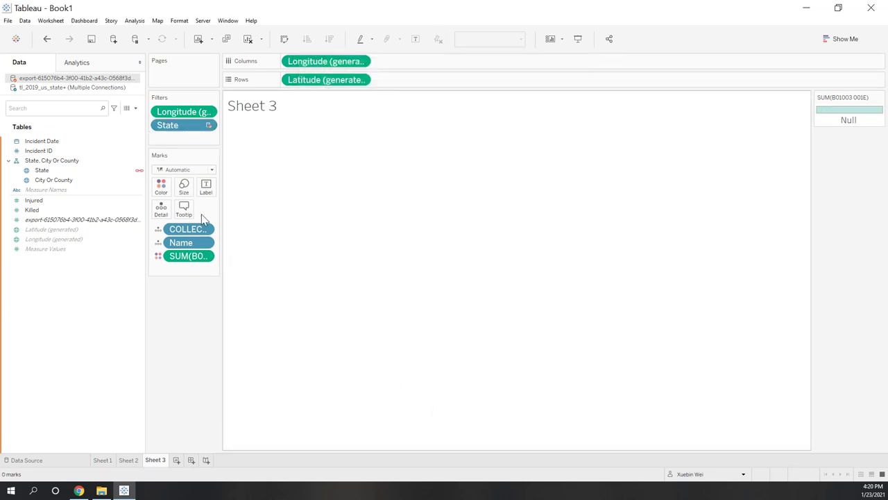
{"action": "right_click", "coordinate": [182, 127]}
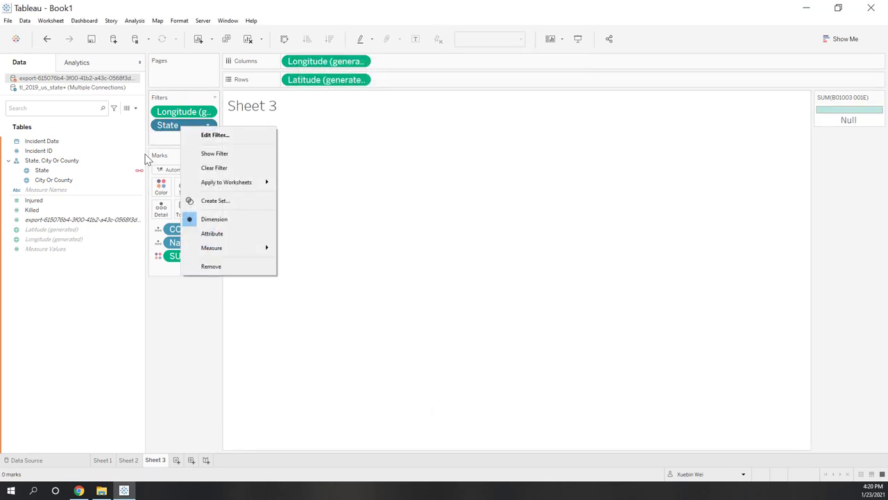
{"action": "left_click", "coordinate": [214, 153]}
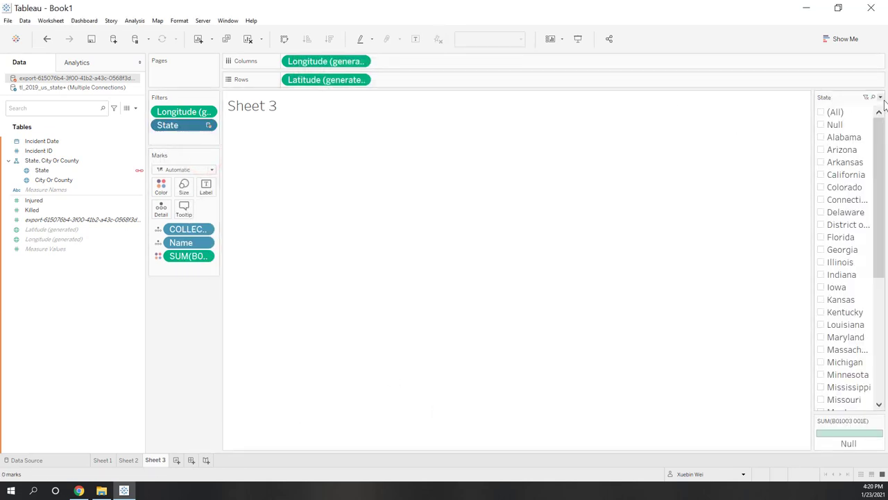
{"action": "left_click", "coordinate": [881, 97]}
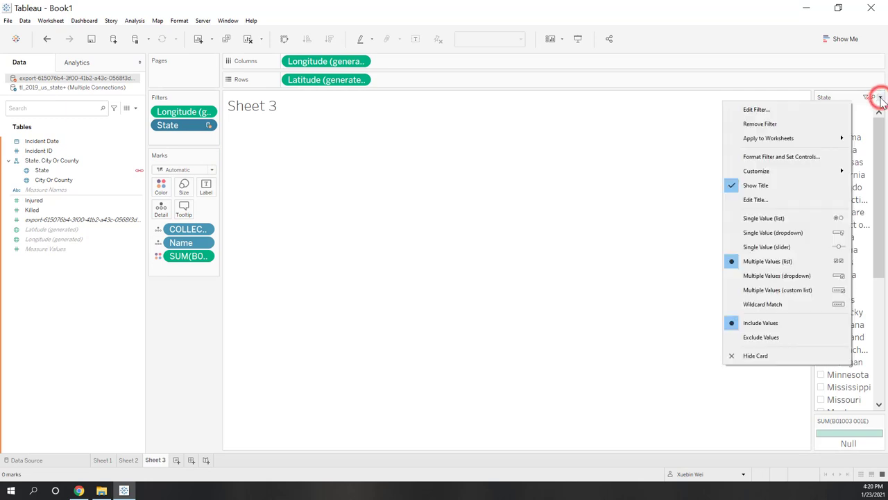
{"action": "left_click", "coordinate": [769, 229]}
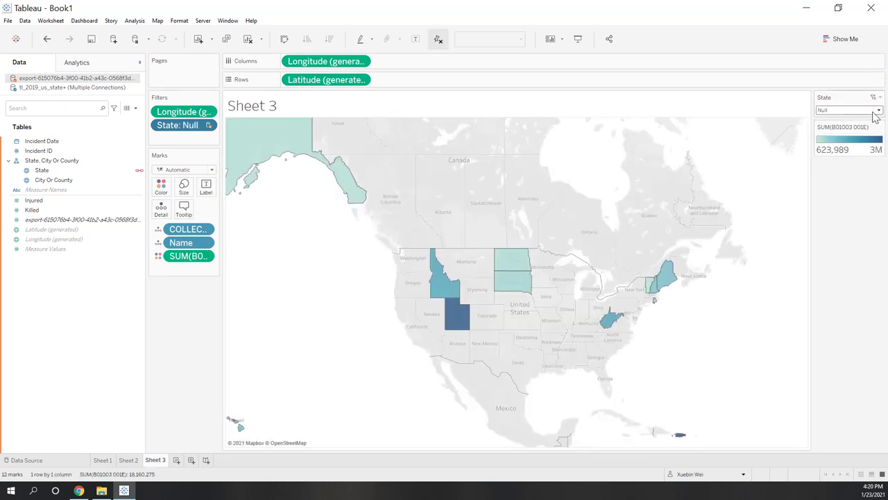
{"action": "left_click", "coordinate": [880, 111]}
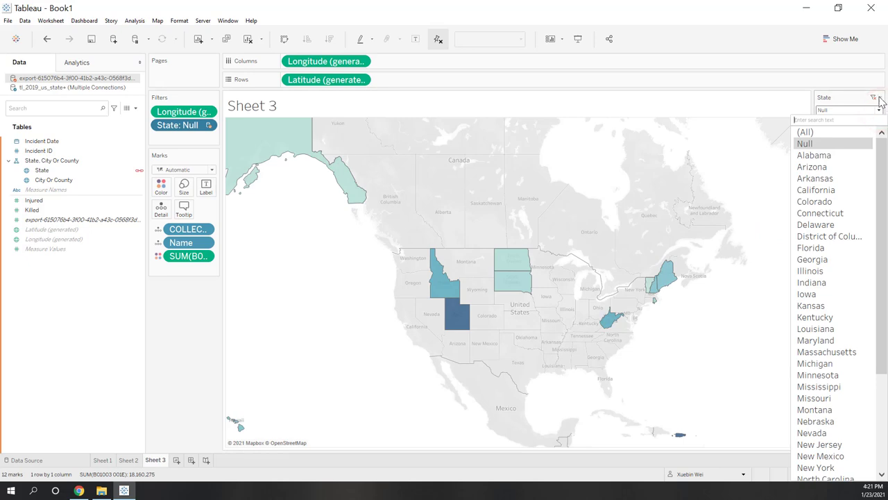
Step: Switch the State filter to a single-value slider, step through to Arkansas and California, then reset to (All)
{"action": "left_click", "coordinate": [878, 97]}
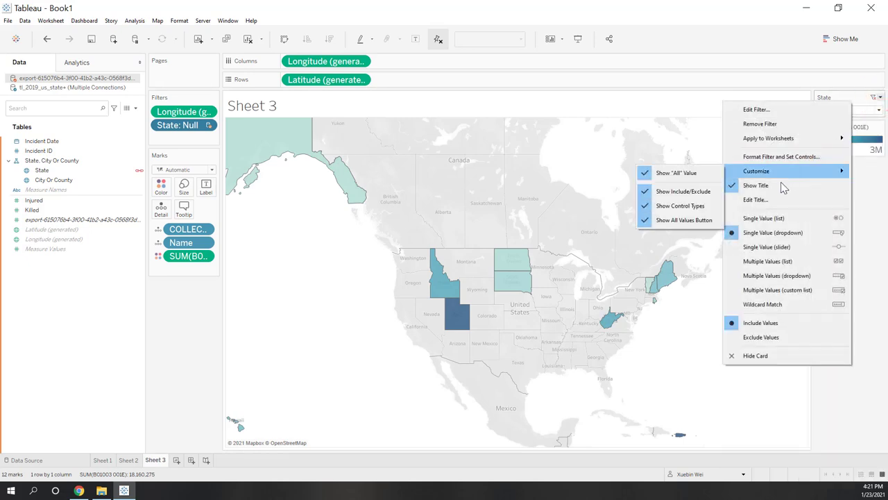
{"action": "left_click", "coordinate": [781, 247]}
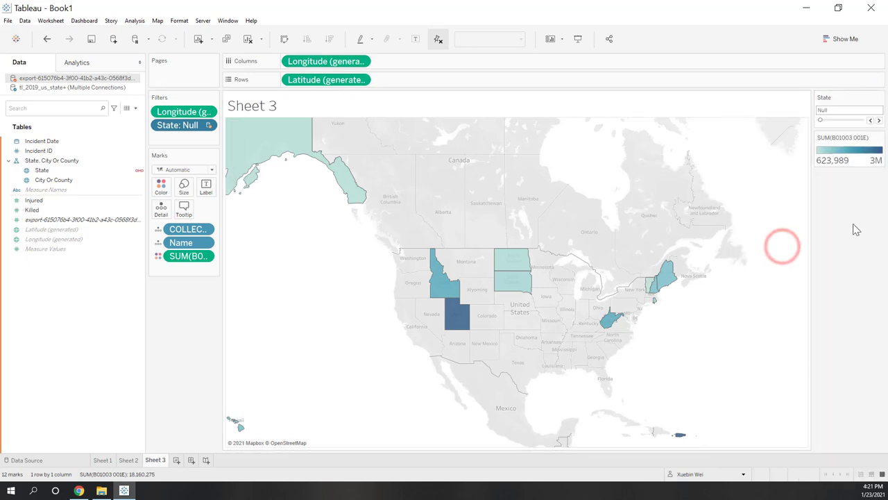
{"action": "left_click", "coordinate": [879, 121]}
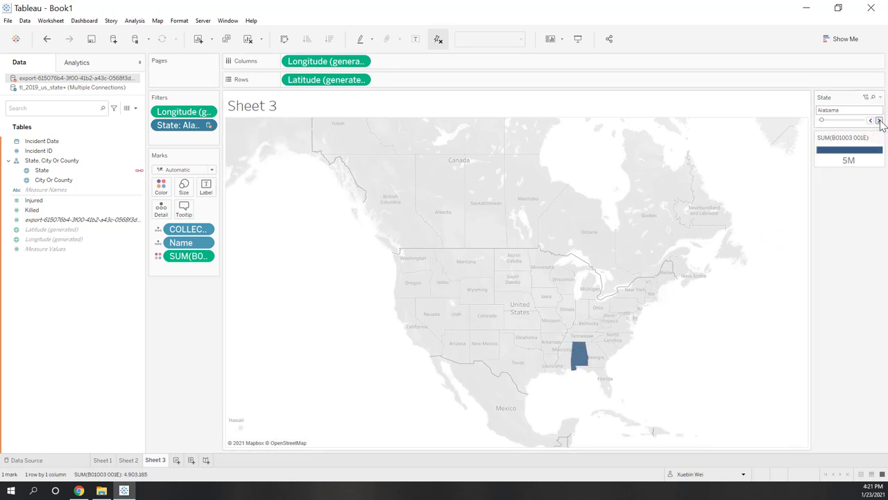
{"action": "left_click", "coordinate": [879, 121]}
{"action": "left_click", "coordinate": [879, 121]}
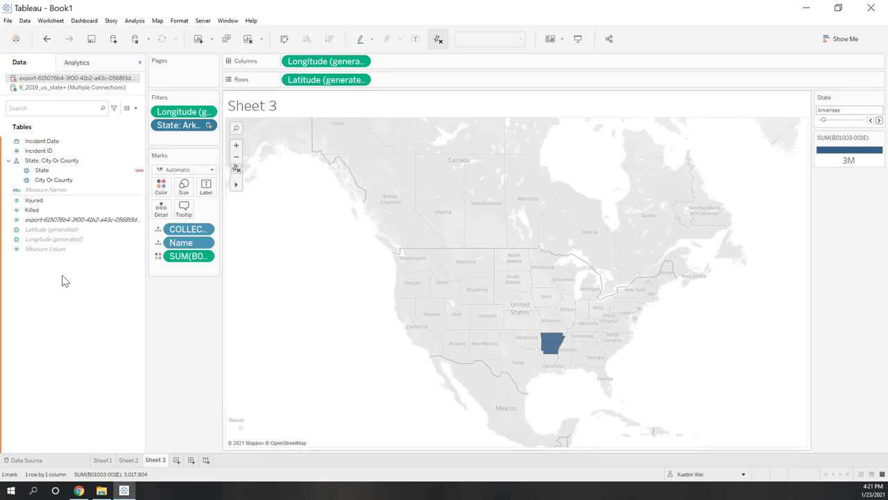
{"action": "left_click", "coordinate": [878, 121]}
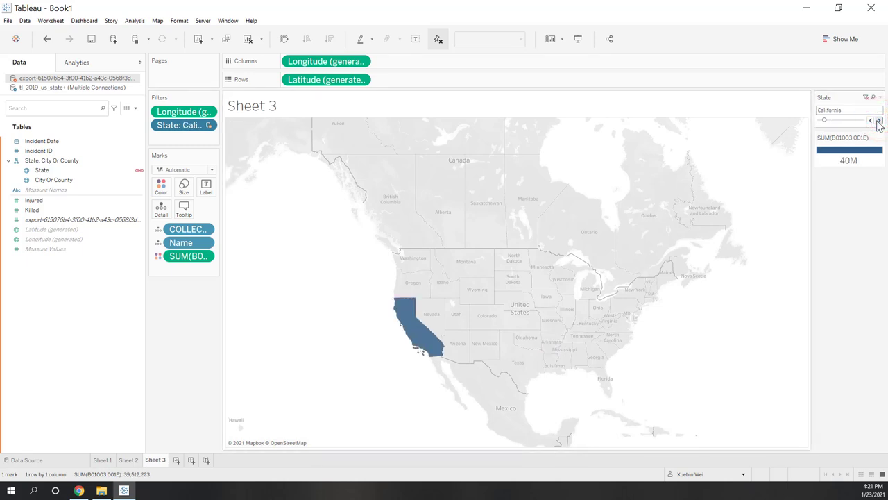
{"action": "left_click", "coordinate": [854, 111]}
{"action": "left_click_drag", "start_coordinate": [825, 122], "coordinate": [818, 120]}
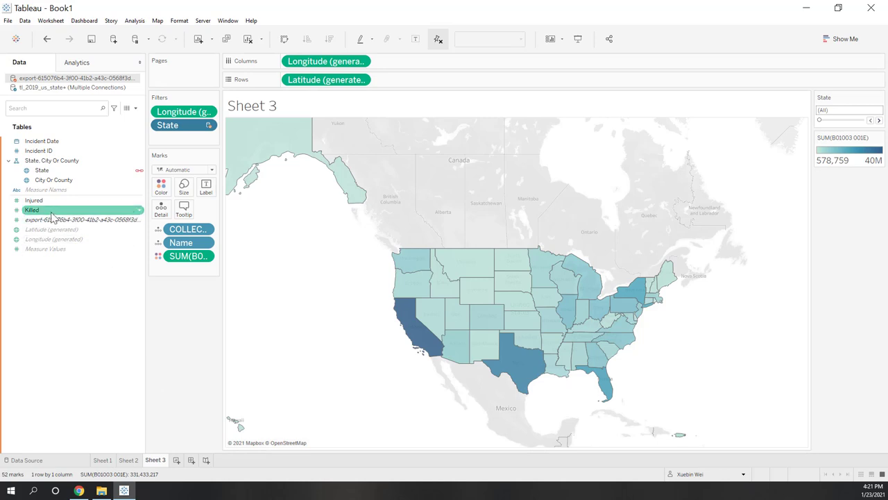
Step: Put SUM(Killed) on Size, adding a size legend ranging from 0 to 73
{"action": "mouse_move", "coordinate": [447, 319]}
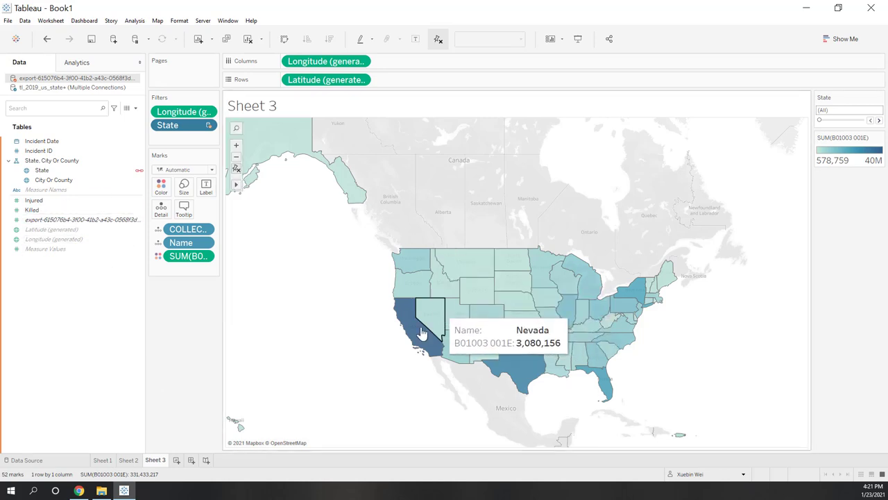
{"action": "left_click_drag", "start_coordinate": [32, 209], "coordinate": [184, 187]}
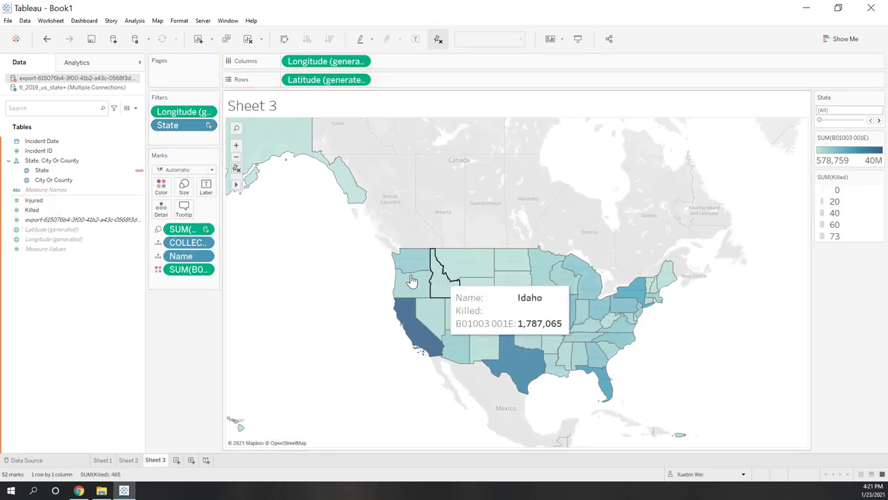
{"action": "left_click_drag", "start_coordinate": [194, 236], "coordinate": [184, 193]}
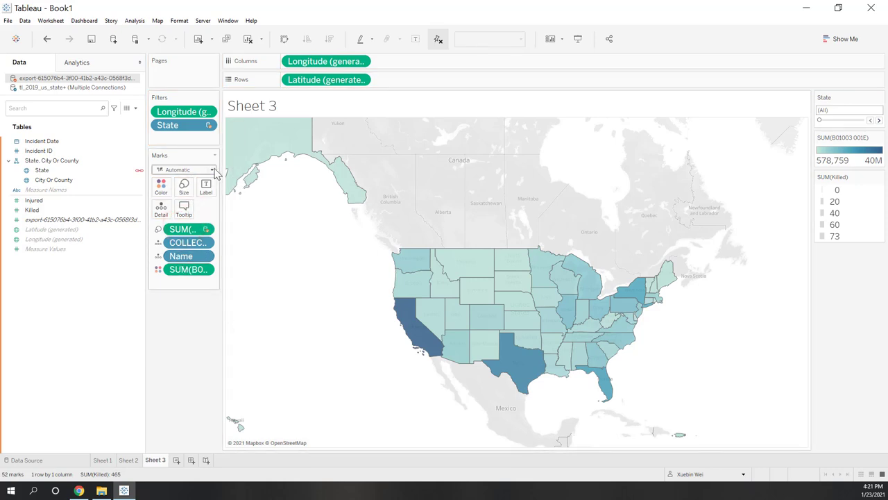
Step: Change the mark type to Circle and check the Killed-sized circles' tooltips
{"action": "left_click", "coordinate": [212, 170]}
{"action": "left_click", "coordinate": [179, 232]}
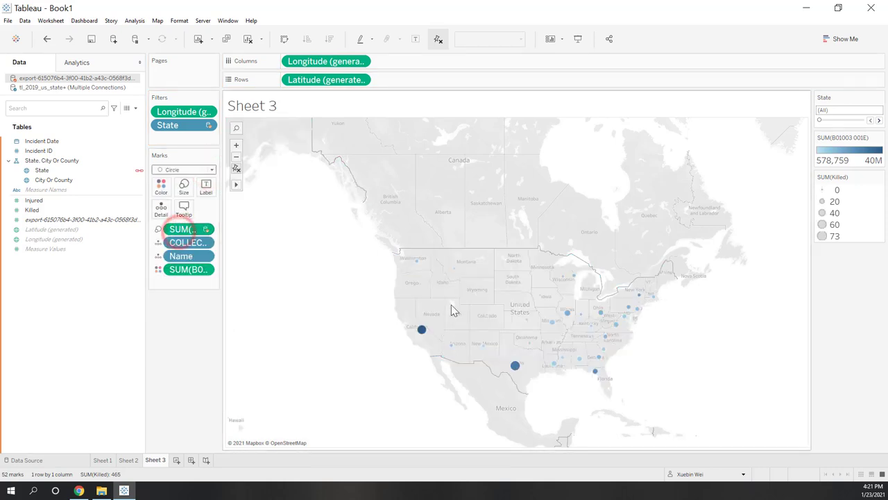
{"action": "mouse_move", "coordinate": [422, 332]}
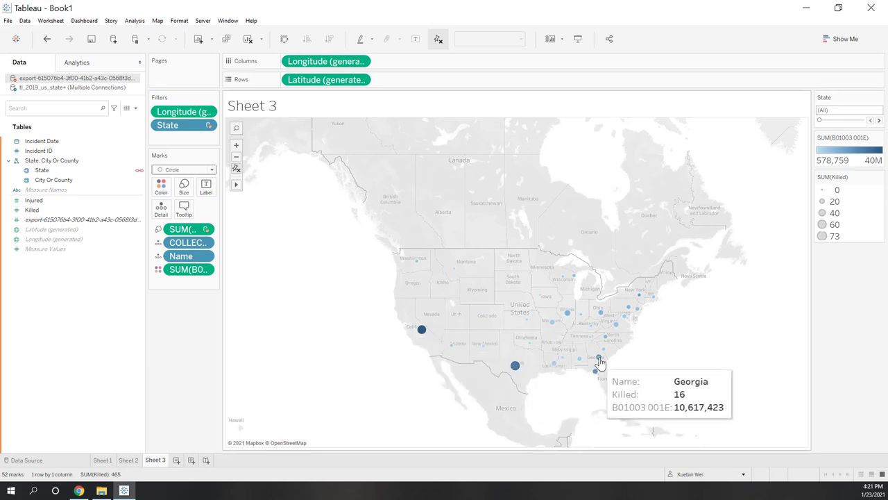
{"action": "mouse_move", "coordinate": [605, 338]}
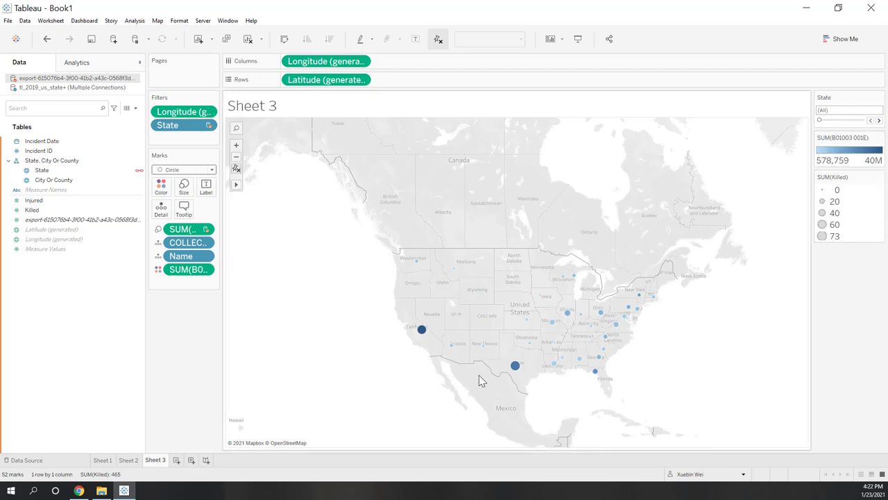
{"action": "mouse_move", "coordinate": [594, 373]}
{"action": "mouse_move", "coordinate": [514, 367]}
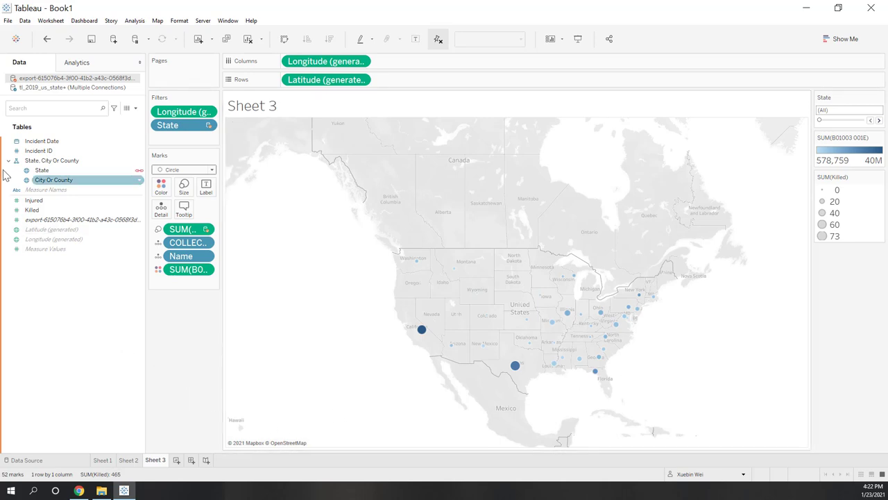
Step: Undo the circle and size changes, then duplicate Latitude (generated) on Rows for a second stacked map
{"action": "left_click", "coordinate": [47, 39]}
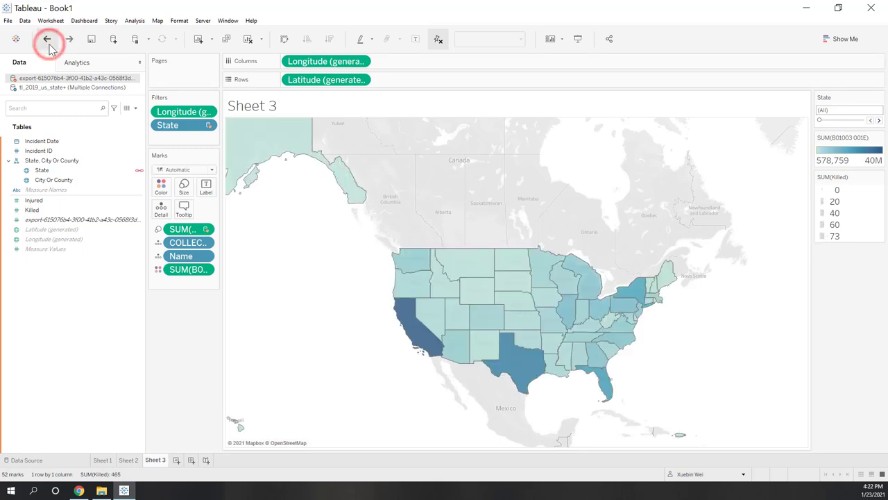
{"action": "left_click", "coordinate": [47, 40]}
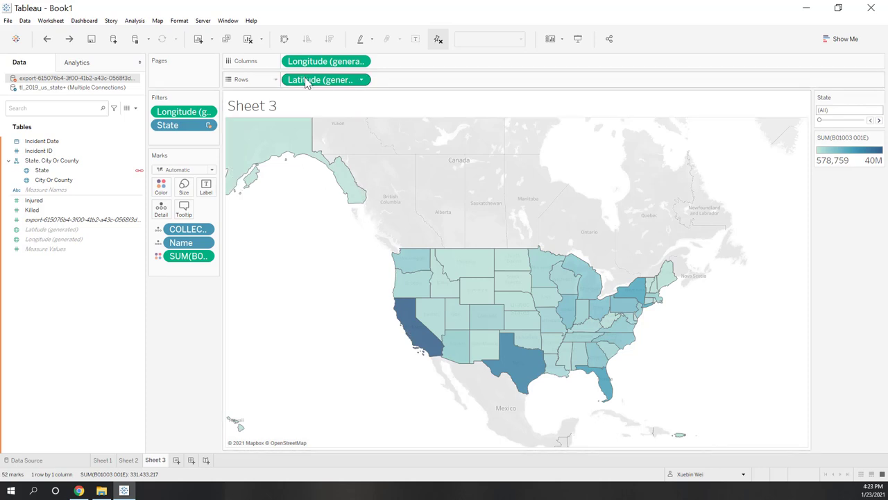
{"action": "left_click_drag", "start_coordinate": [306, 79], "coordinate": [426, 80]}
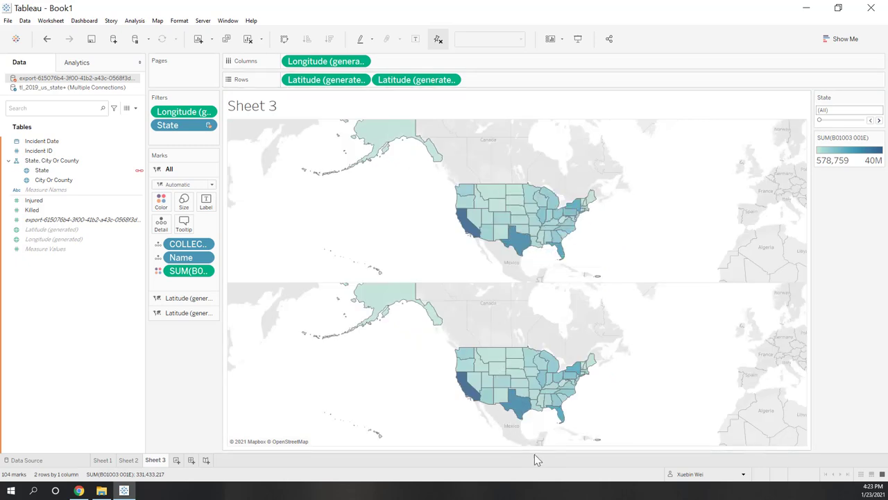
{"action": "mouse_move", "coordinate": [517, 244]}
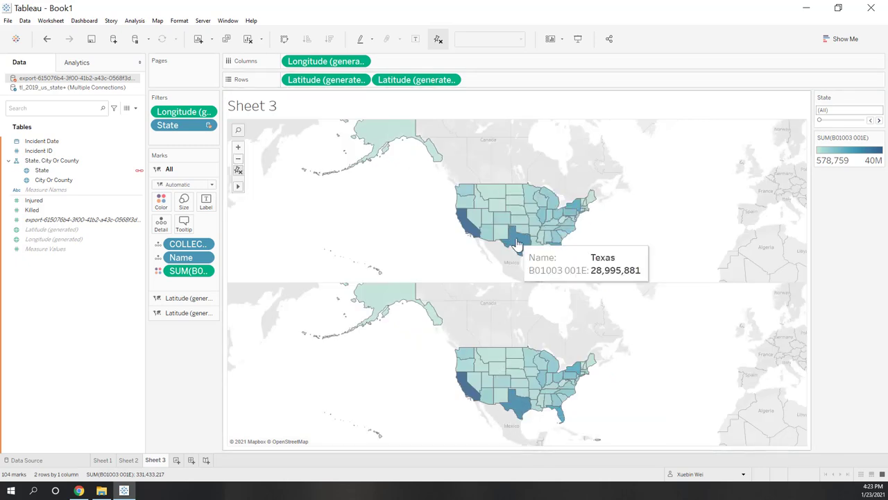
{"action": "left_click", "coordinate": [175, 298]}
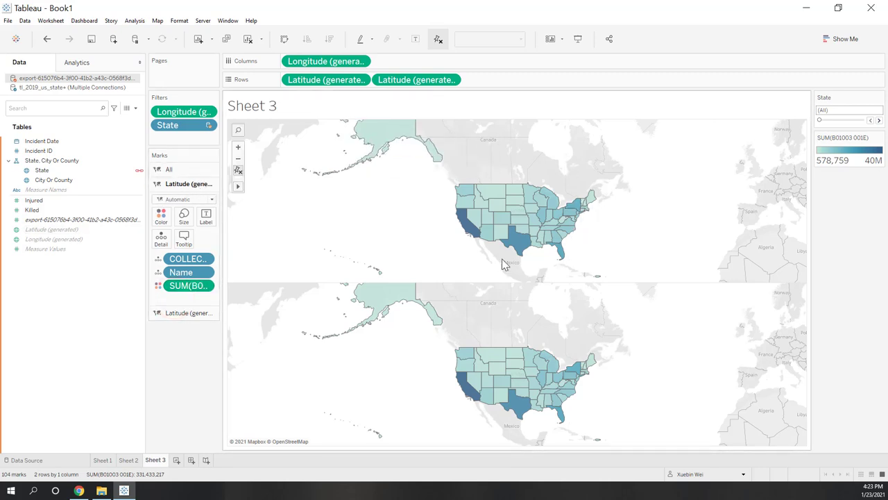
{"action": "mouse_move", "coordinate": [588, 210]}
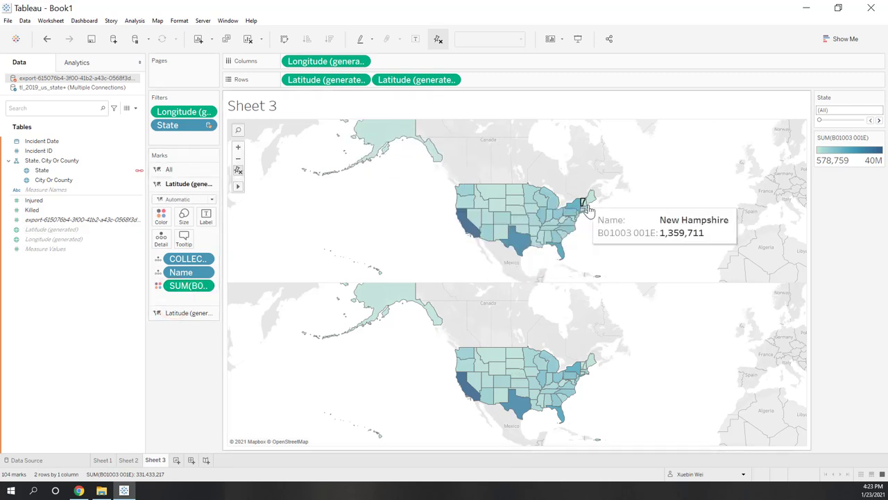
{"action": "left_click", "coordinate": [177, 316]}
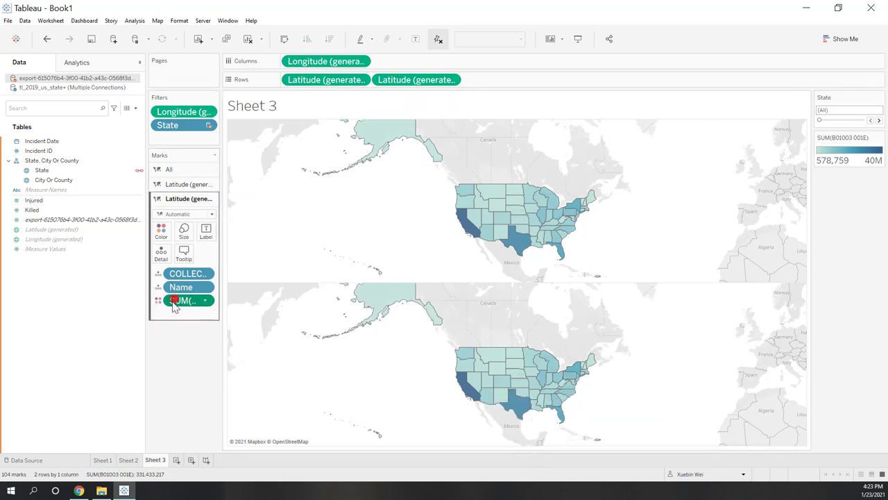
Step: Give the second map uncoloured circles sized by Killed, then combine both latitudes on a Dual Axis
{"action": "left_click_drag", "start_coordinate": [175, 307], "coordinate": [108, 370]}
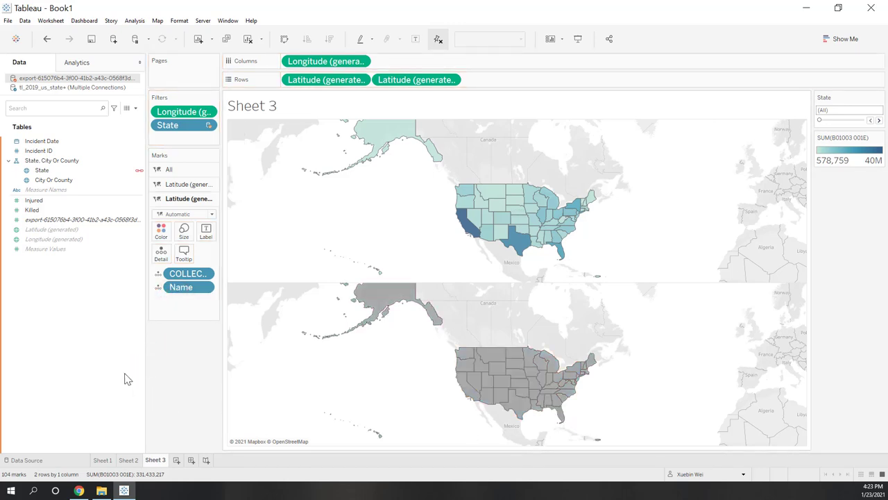
{"action": "left_click_drag", "start_coordinate": [35, 209], "coordinate": [187, 235]}
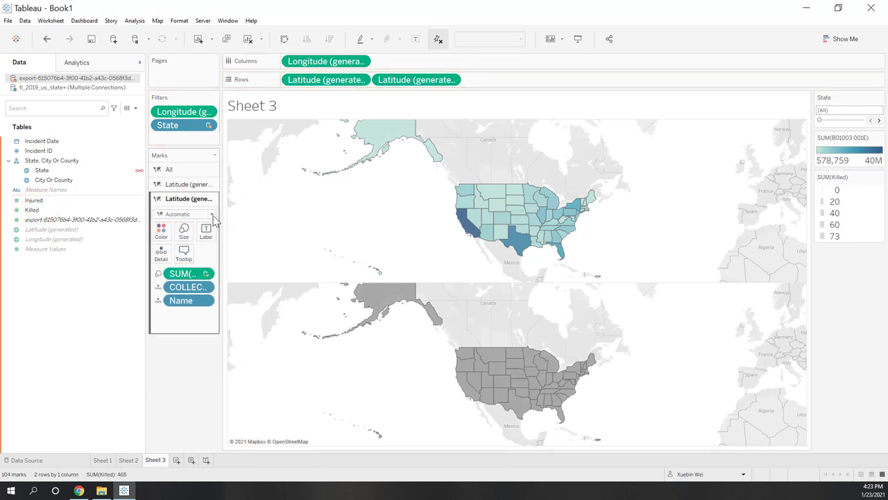
{"action": "left_click", "coordinate": [212, 214]}
{"action": "left_click", "coordinate": [181, 277]}
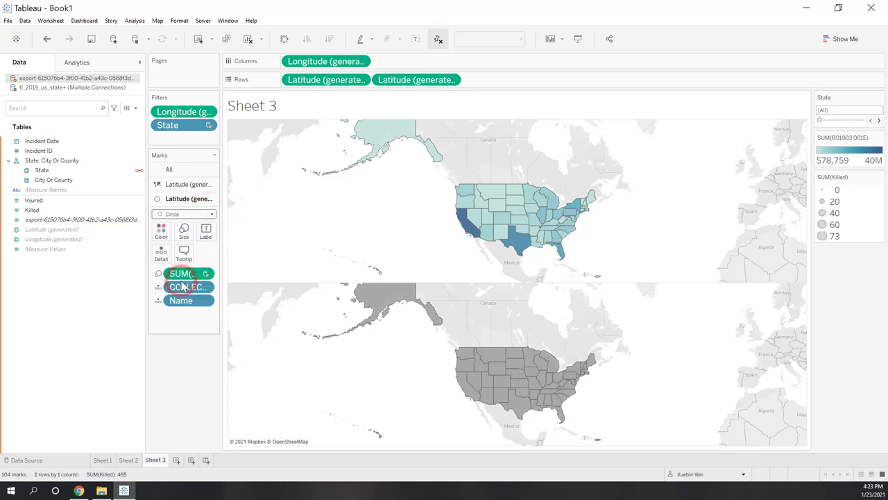
{"action": "mouse_move", "coordinate": [516, 406]}
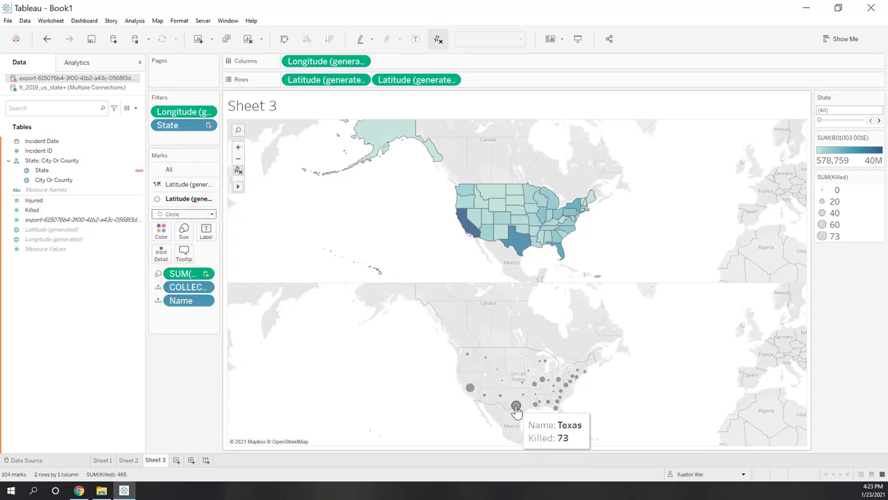
{"action": "mouse_move", "coordinate": [532, 390]}
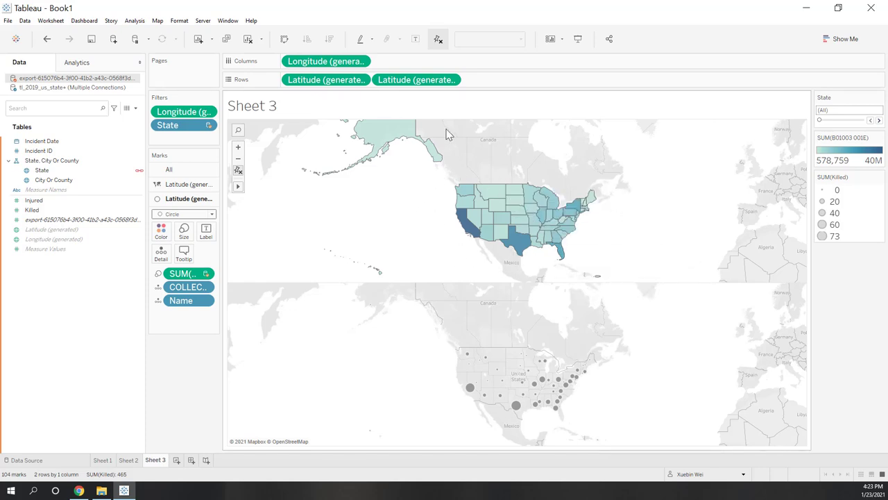
{"action": "left_click", "coordinate": [452, 80]}
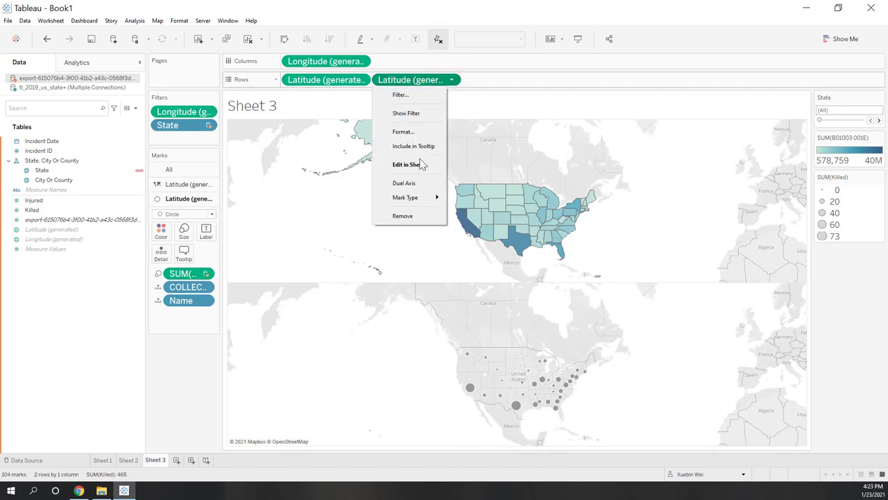
{"action": "left_click", "coordinate": [404, 184]}
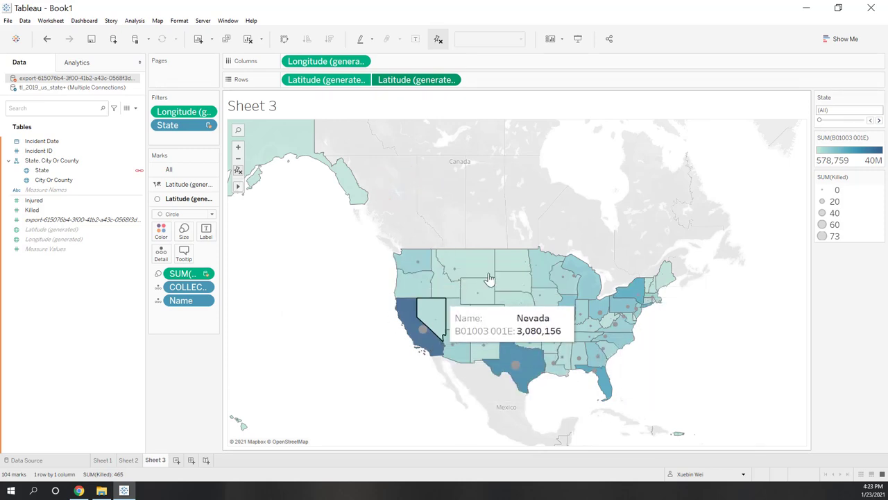
Step: Switch the marks card to the filled state map layer
{"action": "left_click", "coordinate": [169, 170]}
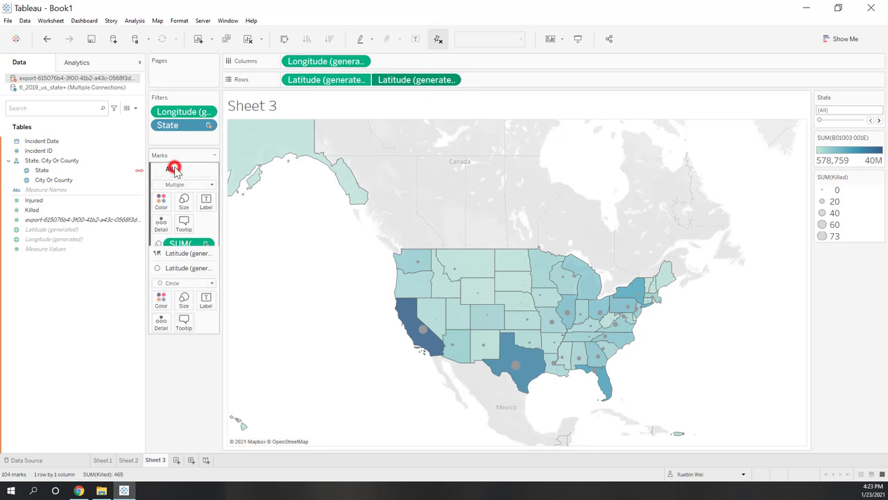
{"action": "left_click", "coordinate": [160, 204]}
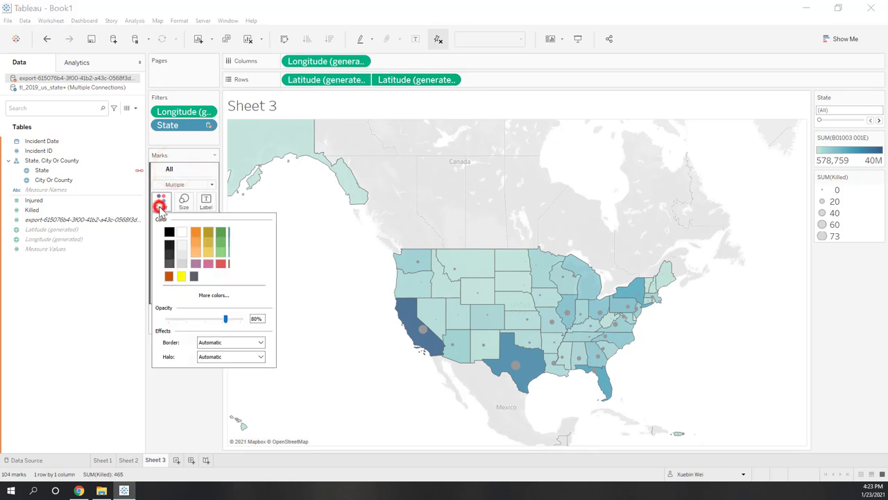
{"action": "left_click", "coordinate": [181, 393]}
{"action": "left_click", "coordinate": [179, 314]}
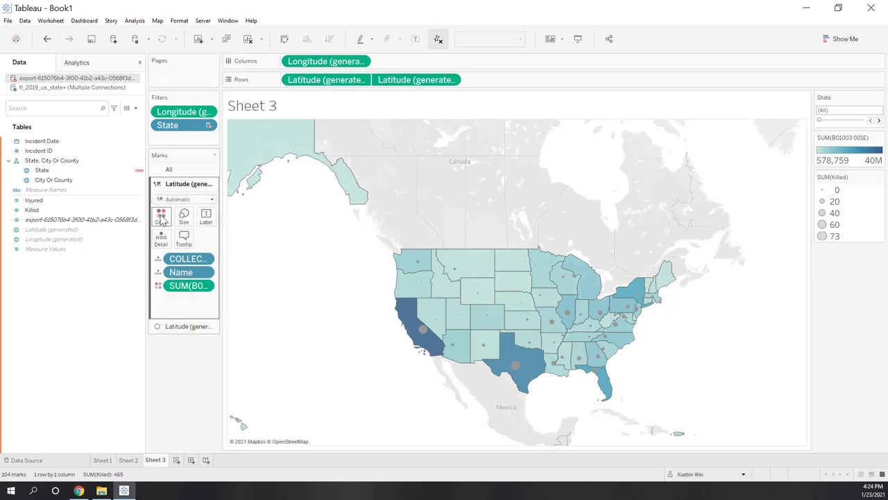
Step: Recolour the B01003 001E state shading with a Gray palette stepped into 5 shades
{"action": "left_click", "coordinate": [161, 217]}
{"action": "left_click", "coordinate": [176, 258]}
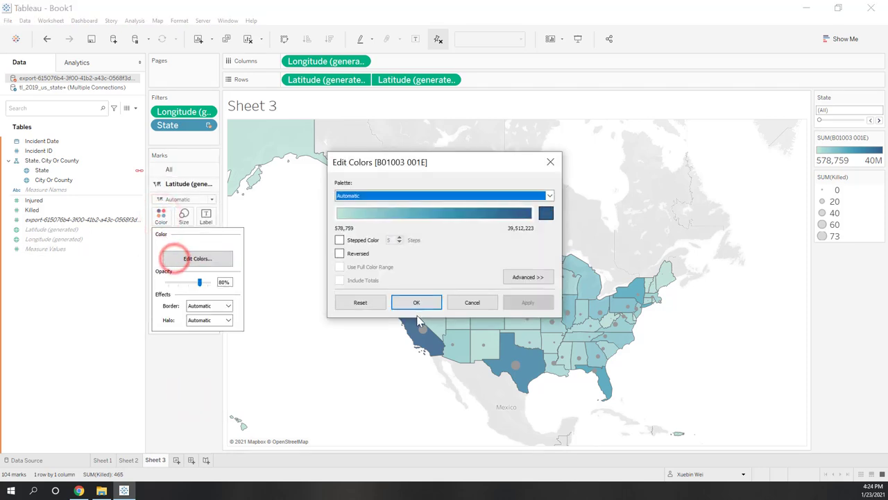
{"action": "left_click_drag", "start_coordinate": [436, 159], "coordinate": [373, 219]}
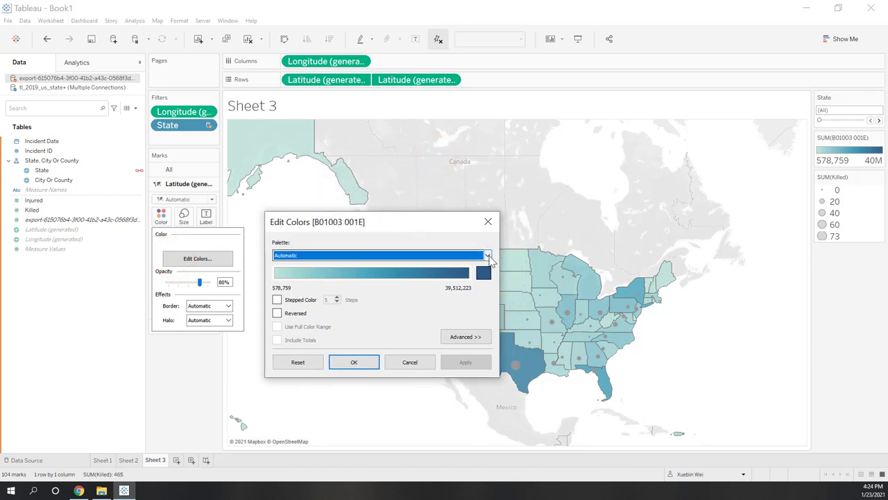
{"action": "left_click", "coordinate": [489, 256]}
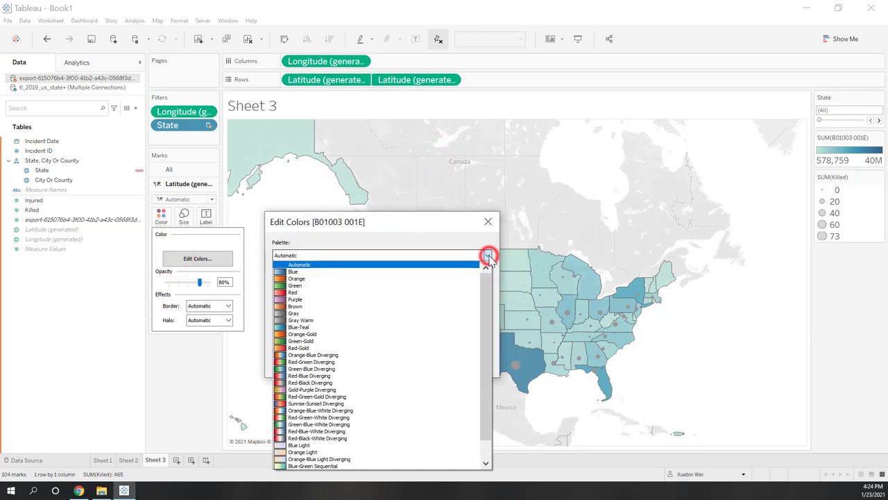
{"action": "left_click", "coordinate": [383, 315]}
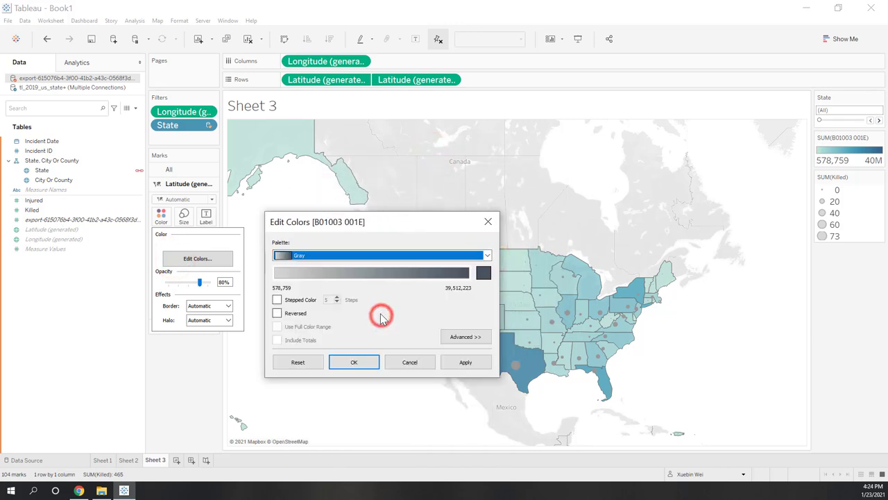
{"action": "left_click", "coordinate": [278, 300]}
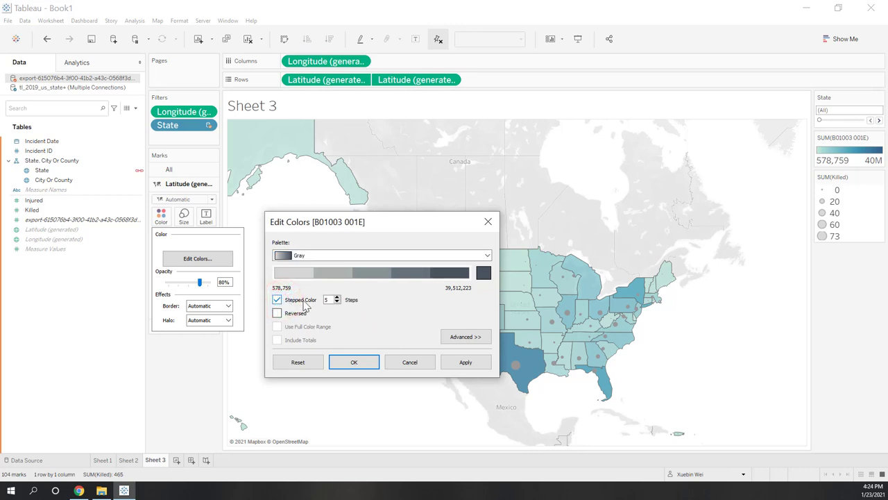
{"action": "left_click", "coordinate": [469, 340]}
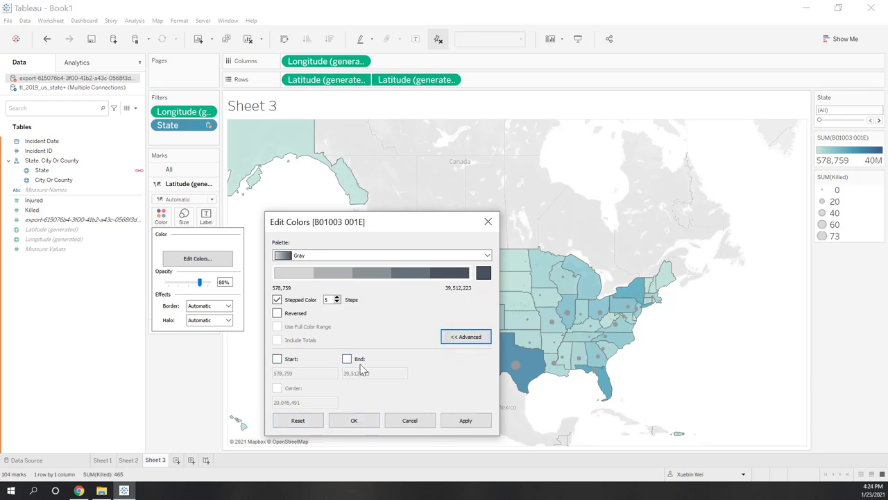
{"action": "left_click", "coordinate": [463, 420]}
{"action": "left_click", "coordinate": [354, 420]}
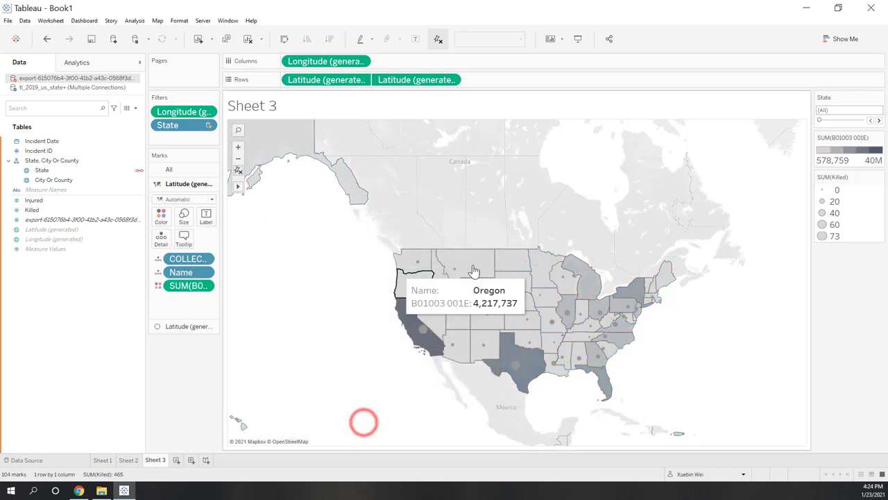
Step: Colour the incident circle marks layer red
{"action": "left_click", "coordinate": [176, 327]}
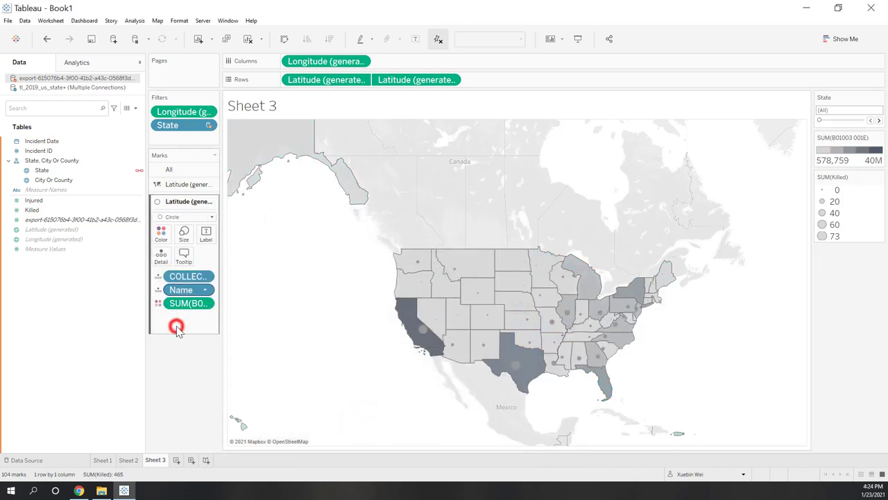
{"action": "left_click", "coordinate": [161, 231]}
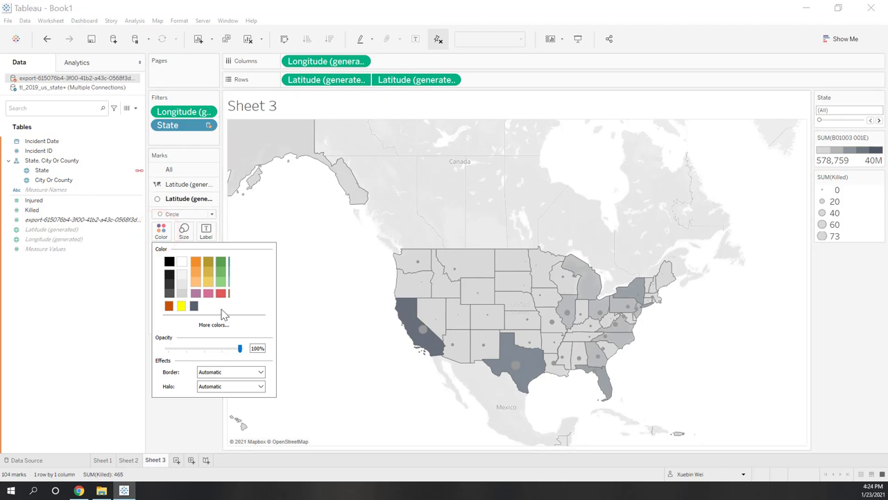
{"action": "left_click", "coordinate": [221, 294]}
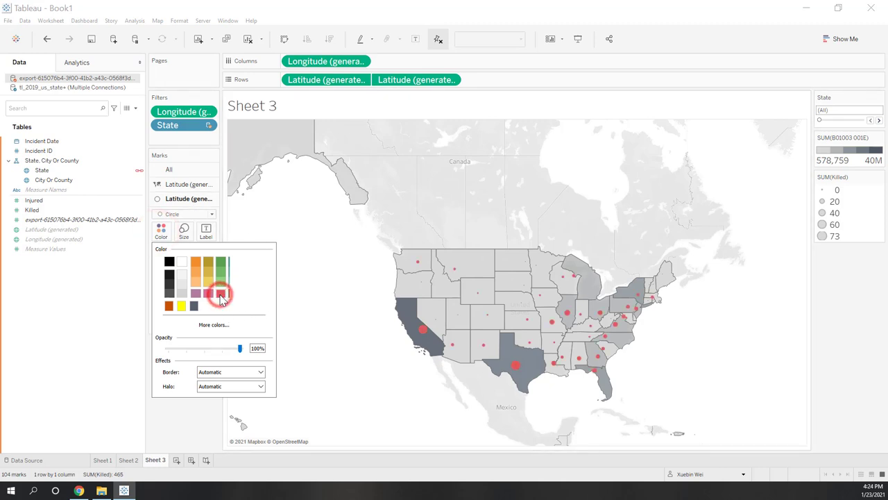
{"action": "left_click", "coordinate": [341, 344]}
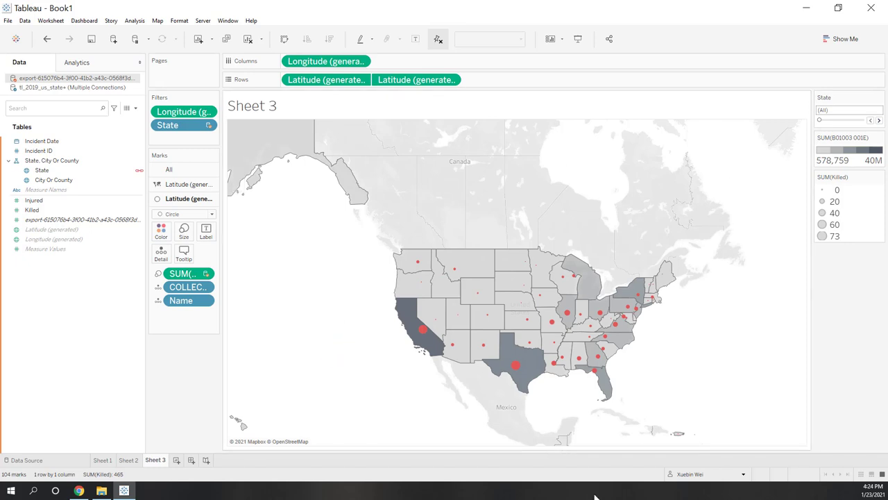
Step: Step the State filter from Alabama to California, reset it to (All), and go to Sheet 1
{"action": "left_click", "coordinate": [879, 121]}
{"action": "left_click", "coordinate": [879, 121]}
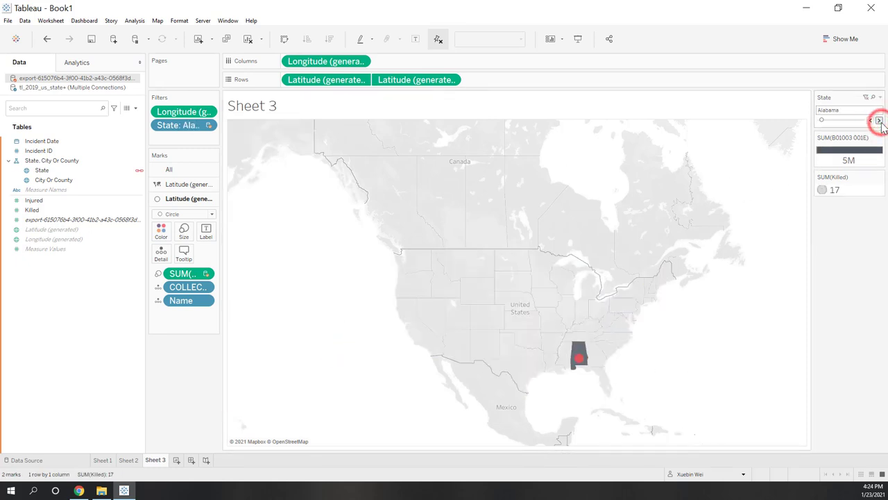
{"action": "left_click", "coordinate": [879, 120]}
{"action": "left_click", "coordinate": [879, 120]}
{"action": "left_click", "coordinate": [879, 121]}
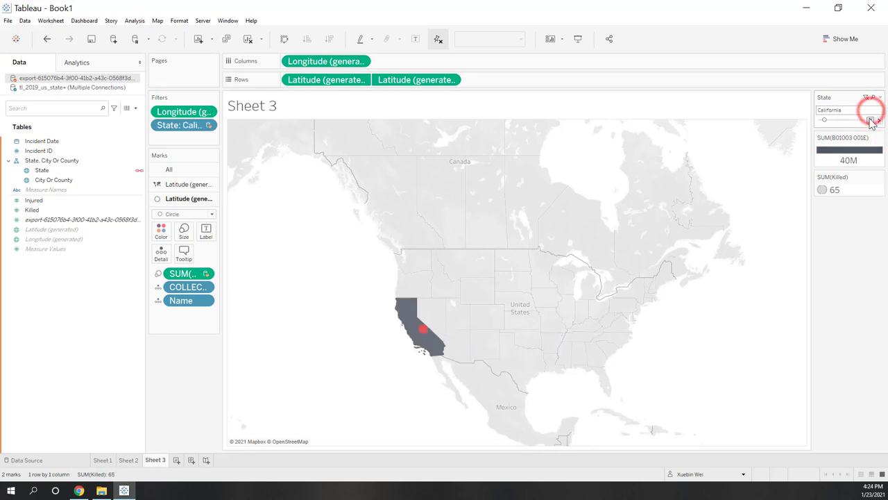
{"action": "left_click_drag", "start_coordinate": [826, 123], "coordinate": [807, 119]}
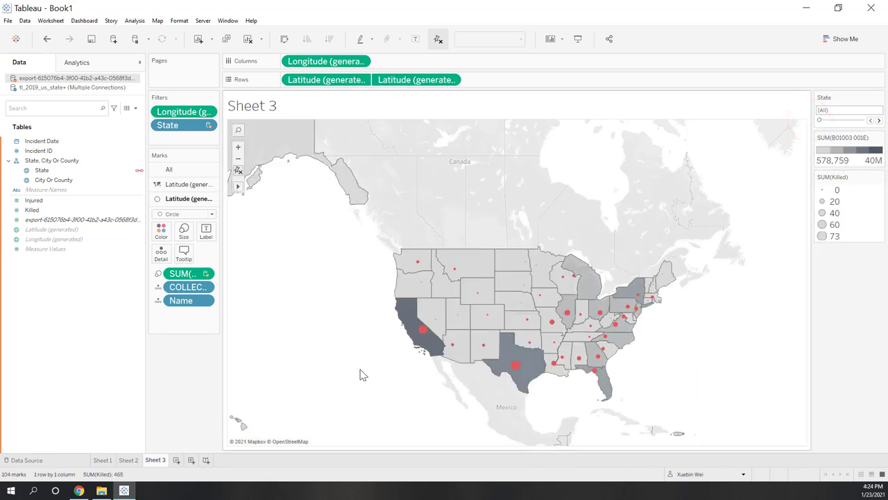
{"action": "left_click", "coordinate": [103, 460]}
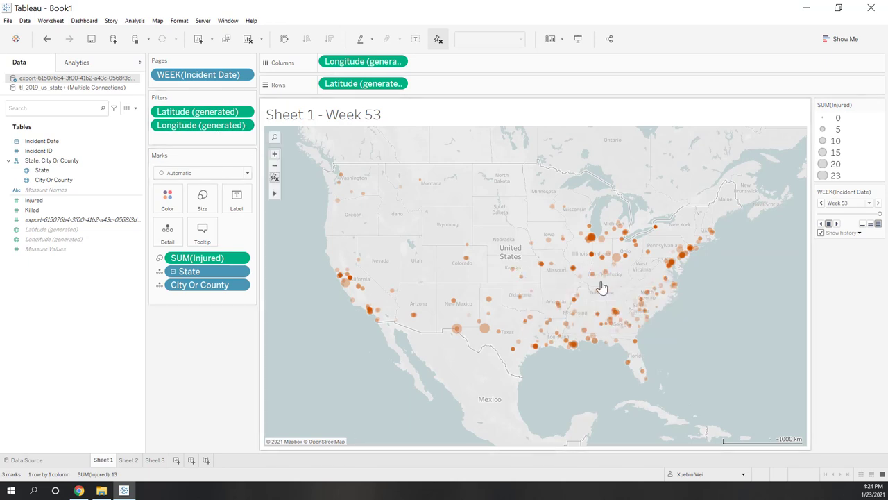
Step: Review Sheet 2, Sheet 1 and Sheet 3, then create a new empty Dashboard 1
{"action": "left_click", "coordinate": [130, 460]}
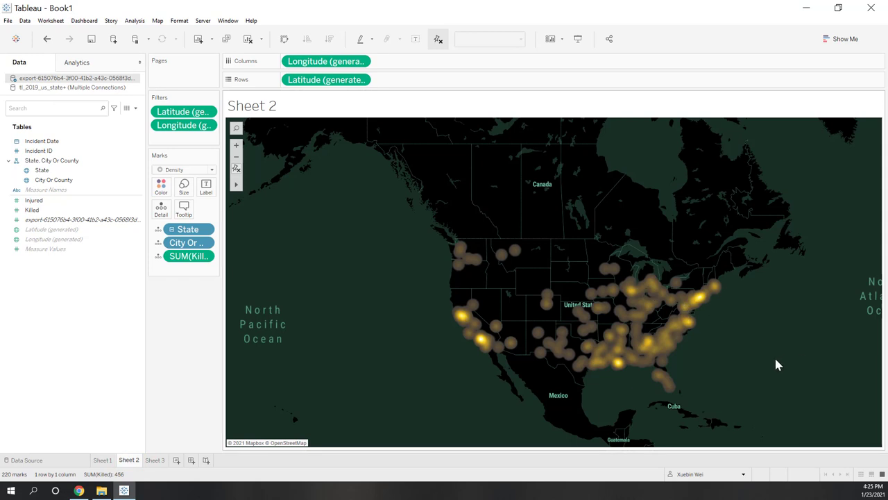
{"action": "scroll", "coordinate": [774, 356], "scroll_direction": "up", "scroll_amount": 2}
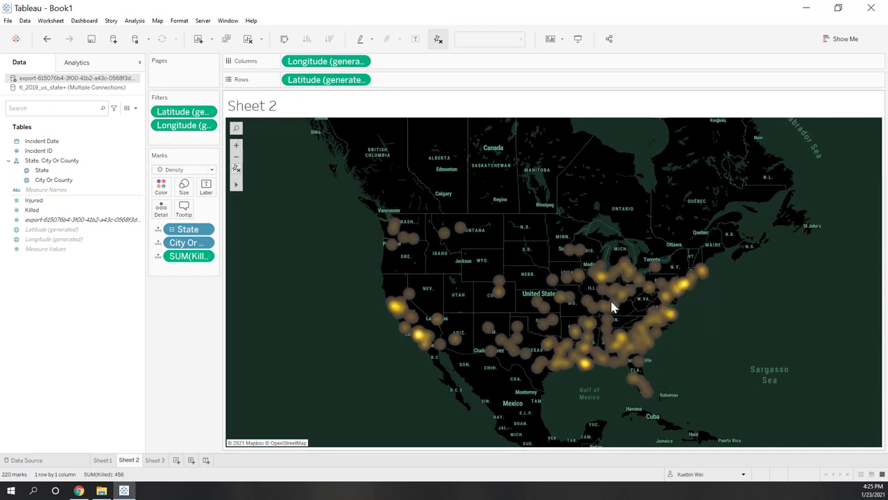
{"action": "left_click", "coordinate": [103, 459]}
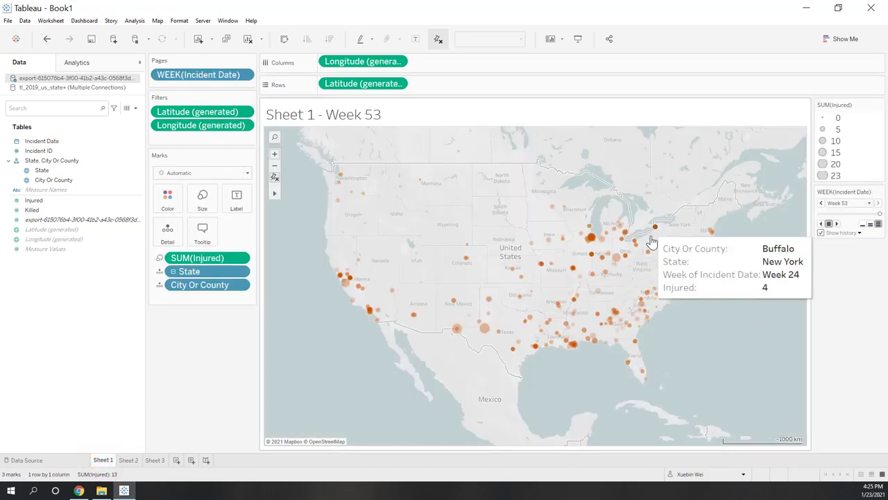
{"action": "left_click", "coordinate": [155, 461]}
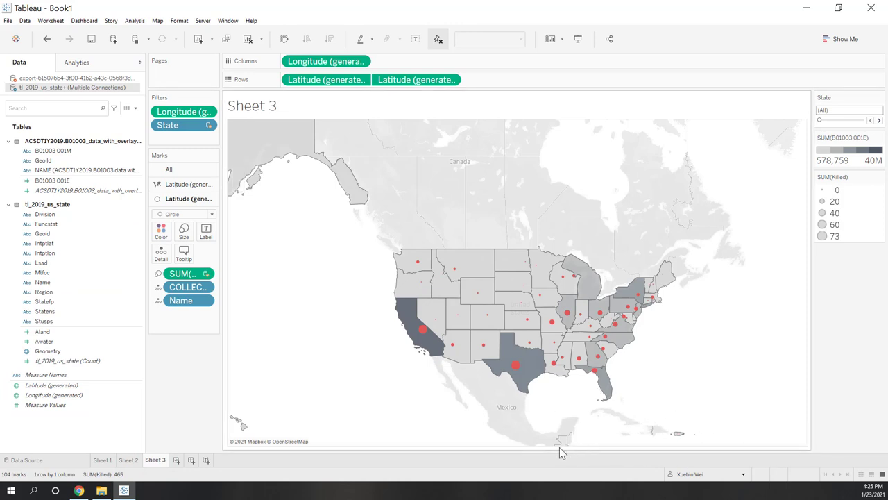
{"action": "left_click", "coordinate": [191, 459]}
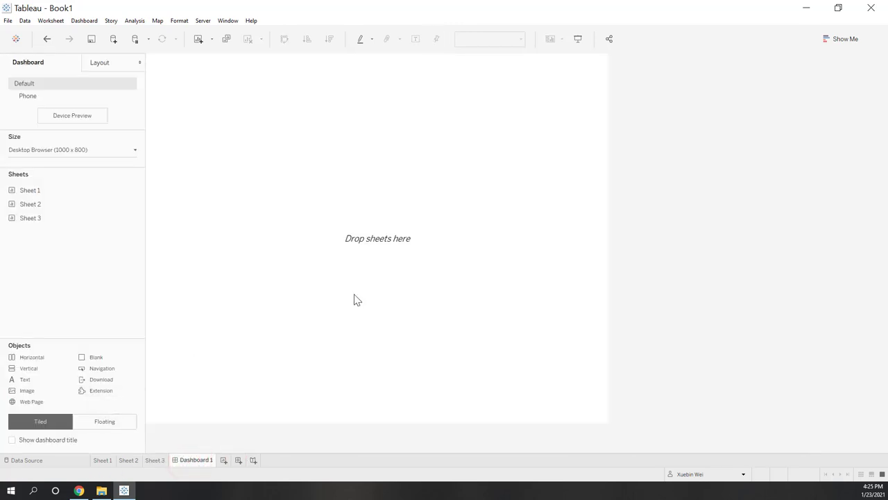
Step: Place Sheet 1 and Sheet 2 side by side, with Sheet 3 along the bottom
{"action": "left_click_drag", "start_coordinate": [52, 192], "coordinate": [231, 152]}
{"action": "left_click_drag", "start_coordinate": [29, 203], "coordinate": [494, 235]}
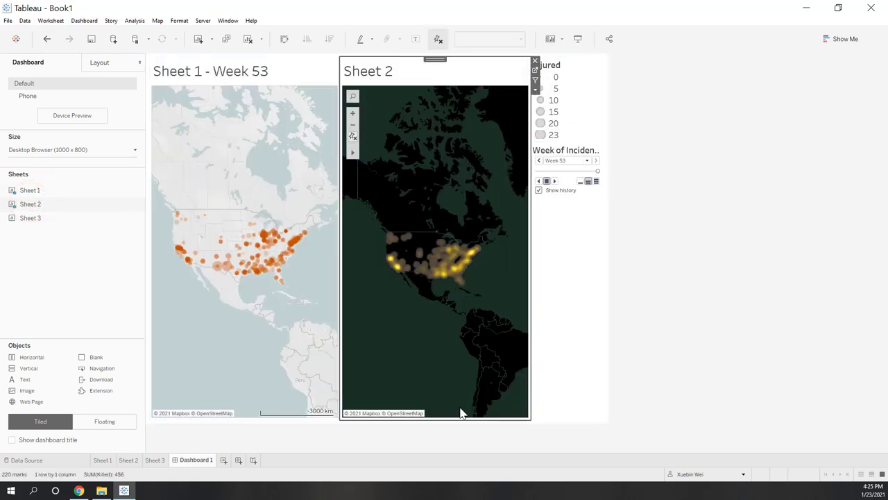
{"action": "mouse_move", "coordinate": [69, 220]}
{"action": "left_mouse_down"}
{"action": "mouse_move", "coordinate": [341, 396]}
{"action": "mouse_move", "coordinate": [332, 427]}
{"action": "mouse_move", "coordinate": [315, 388]}
{"action": "left_mouse_up"}
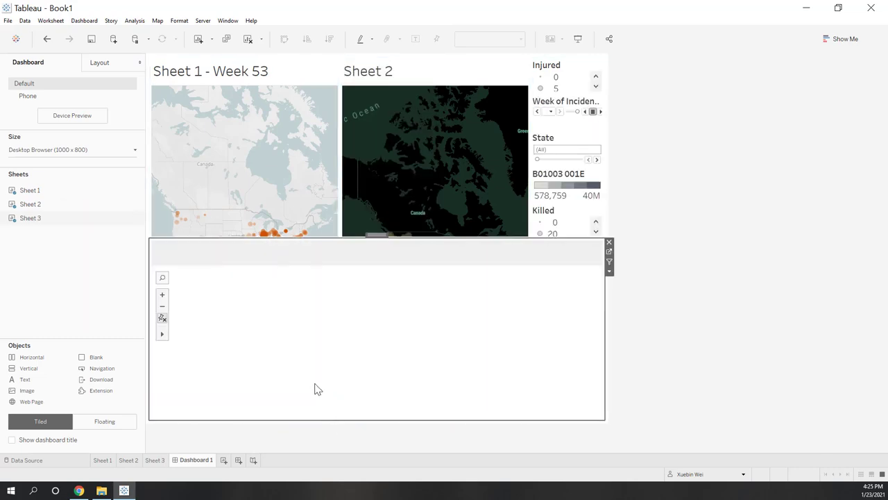
Step: Move the Injured legend to the left of Sheet 1
{"action": "left_click", "coordinate": [719, 401]}
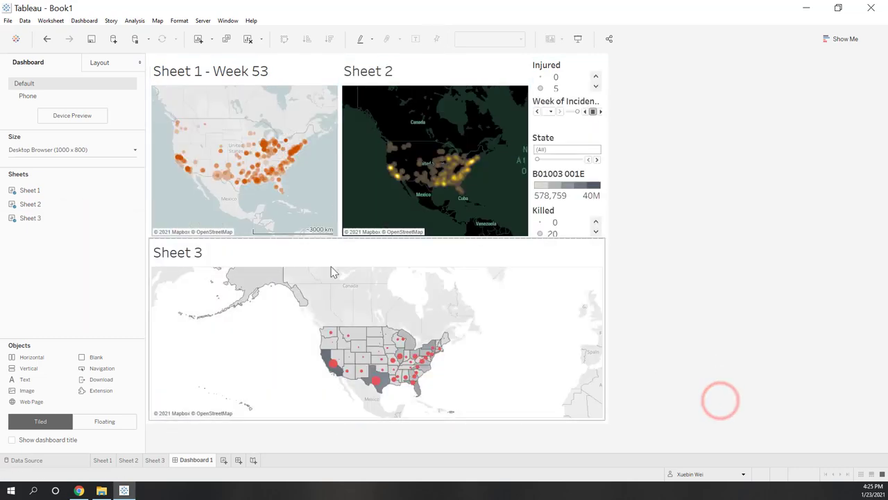
{"action": "left_click", "coordinate": [580, 86]}
{"action": "left_click_drag", "start_coordinate": [571, 60], "coordinate": [171, 148]}
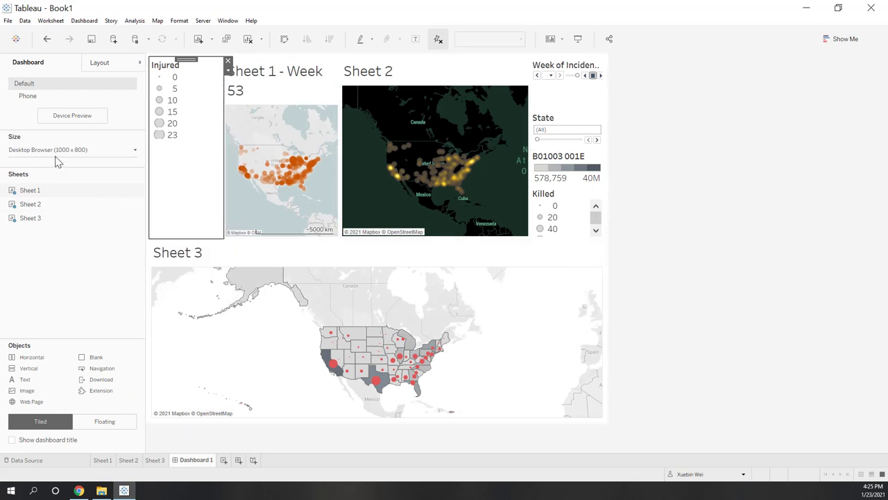
{"action": "left_click", "coordinate": [76, 152]}
Step: Set the dashboard size to Automatic
{"action": "left_click", "coordinate": [88, 193]}
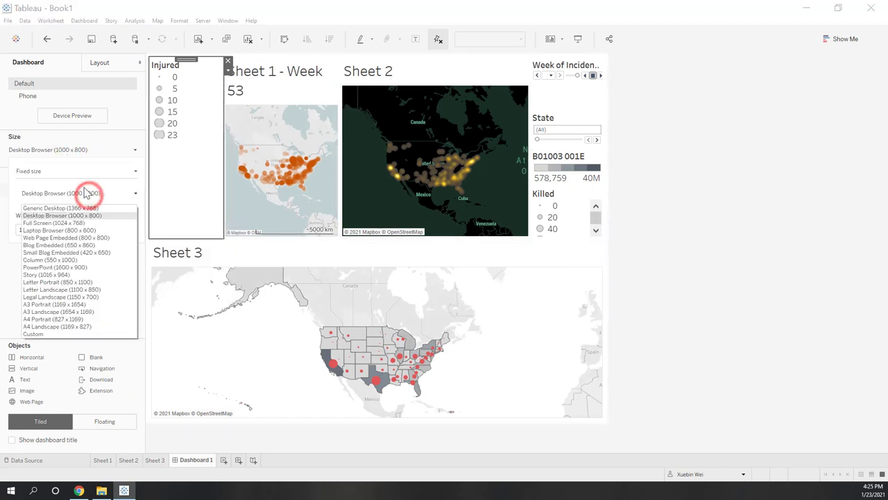
{"action": "left_click", "coordinate": [64, 171]}
{"action": "left_click", "coordinate": [49, 186]}
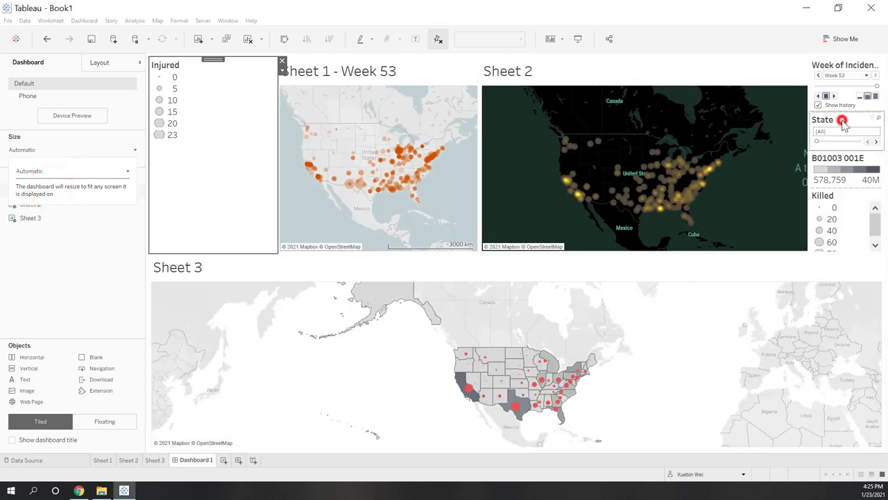
Step: Stack the State filter, B01003 001E legend and Killed legend left of Sheet 3
{"action": "left_click_drag", "start_coordinate": [843, 123], "coordinate": [170, 331]}
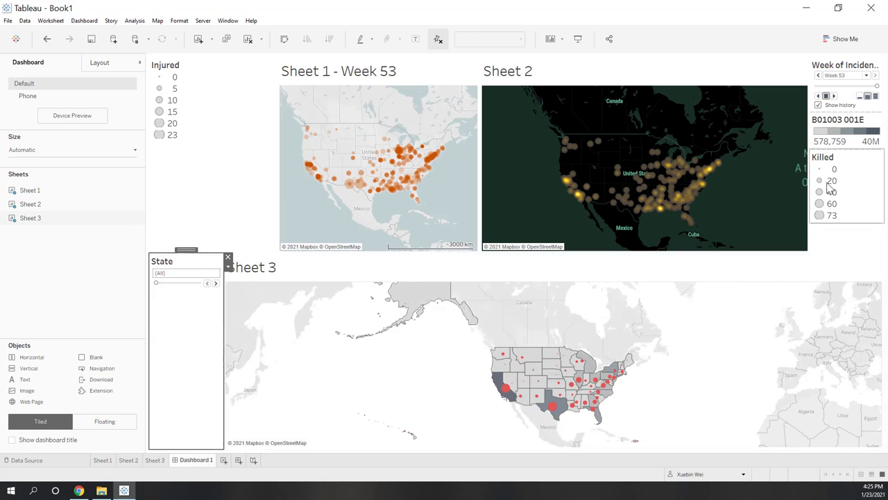
{"action": "left_click", "coordinate": [840, 184]}
{"action": "left_click_drag", "start_coordinate": [841, 145], "coordinate": [204, 343]}
{"action": "left_click", "coordinate": [838, 123]}
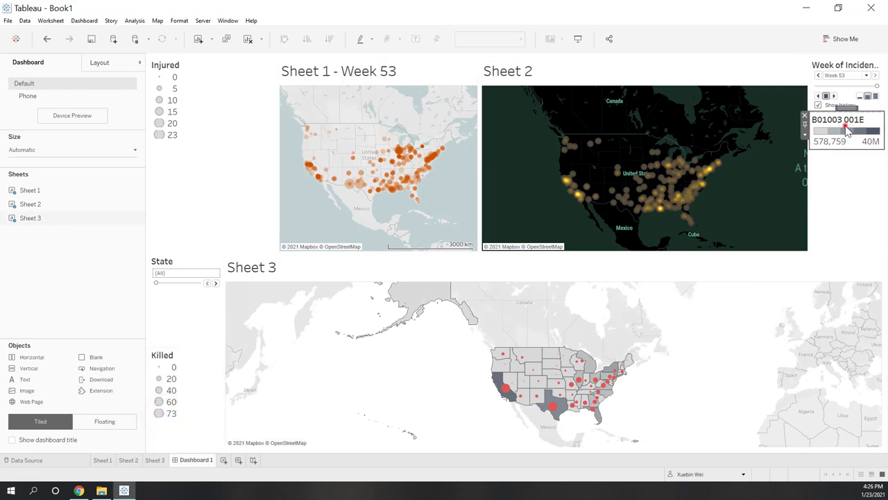
{"action": "mouse_move", "coordinate": [847, 107]}
{"action": "left_mouse_down"}
{"action": "mouse_move", "coordinate": [355, 296]}
{"action": "mouse_move", "coordinate": [197, 322]}
{"action": "left_mouse_up"}
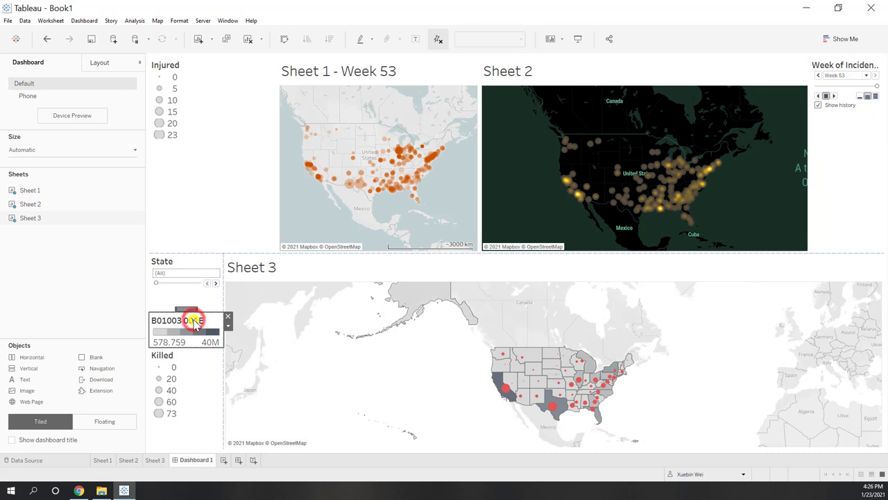
Step: Change the colour legend's title from B01003 001E to Population
{"action": "right_click", "coordinate": [194, 325]}
{"action": "left_click", "coordinate": [206, 329]}
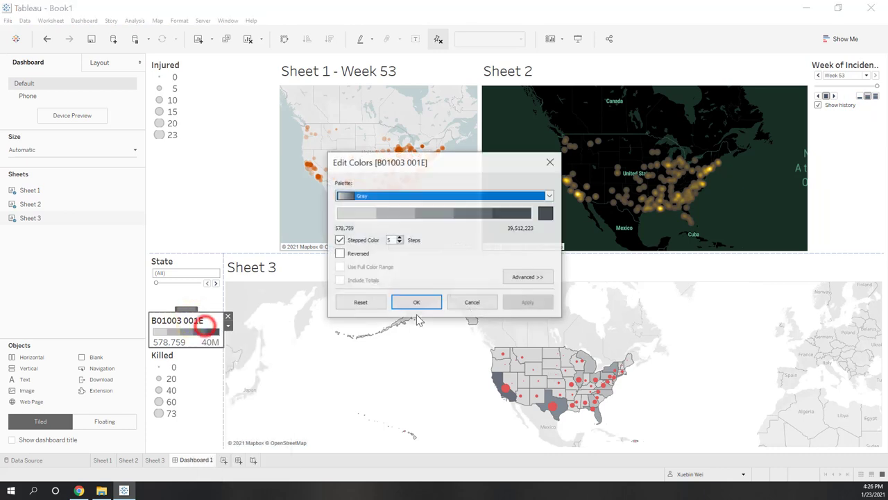
{"action": "left_click", "coordinate": [482, 304]}
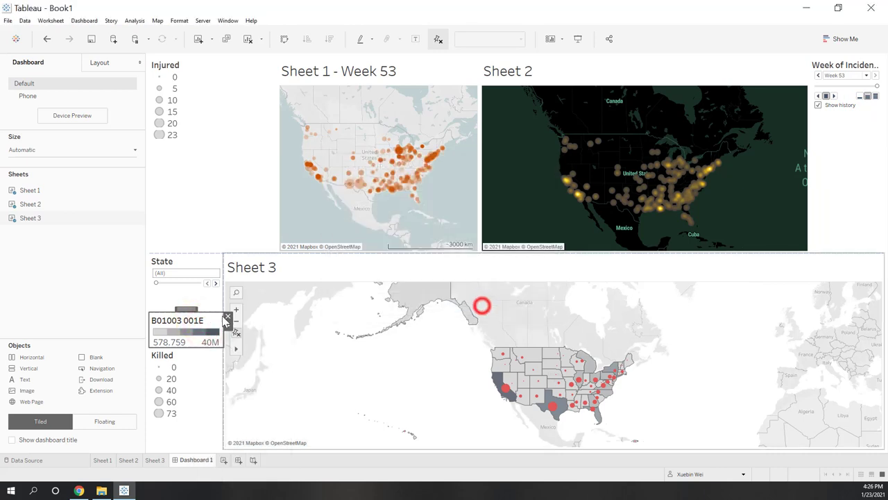
{"action": "right_click", "coordinate": [181, 325]}
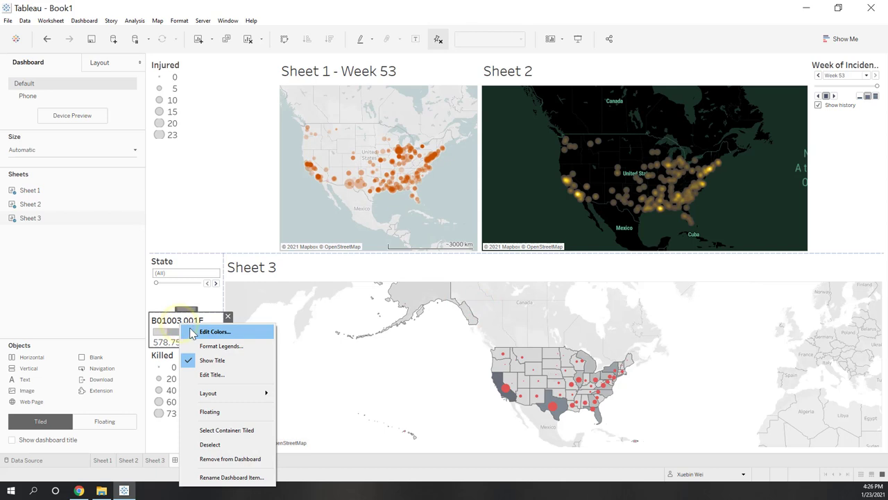
{"action": "left_click", "coordinate": [212, 374]}
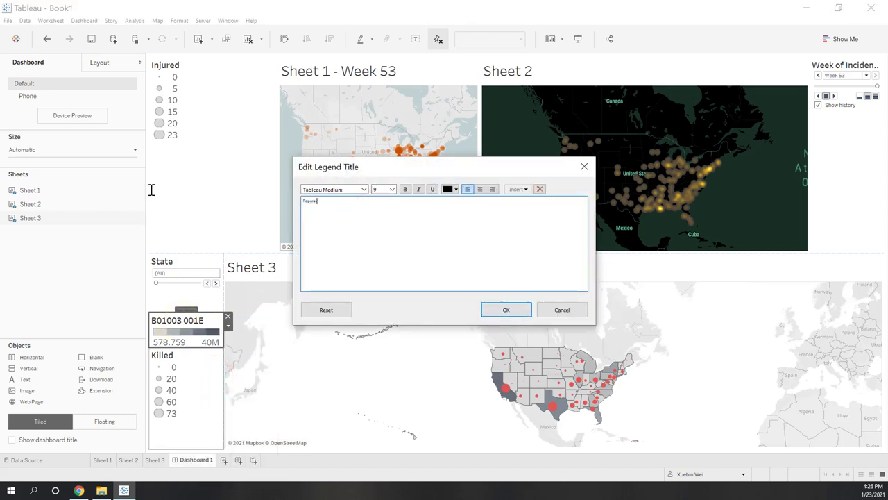
{"action": "left_click", "coordinate": [519, 308]}
{"action": "left_click", "coordinate": [79, 298]}
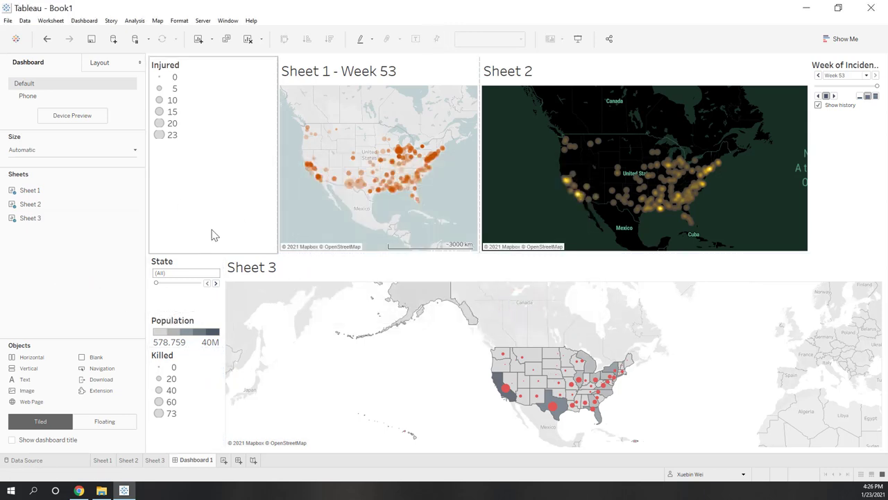
{"action": "left_click", "coordinate": [843, 160]}
{"action": "left_click", "coordinate": [860, 114]}
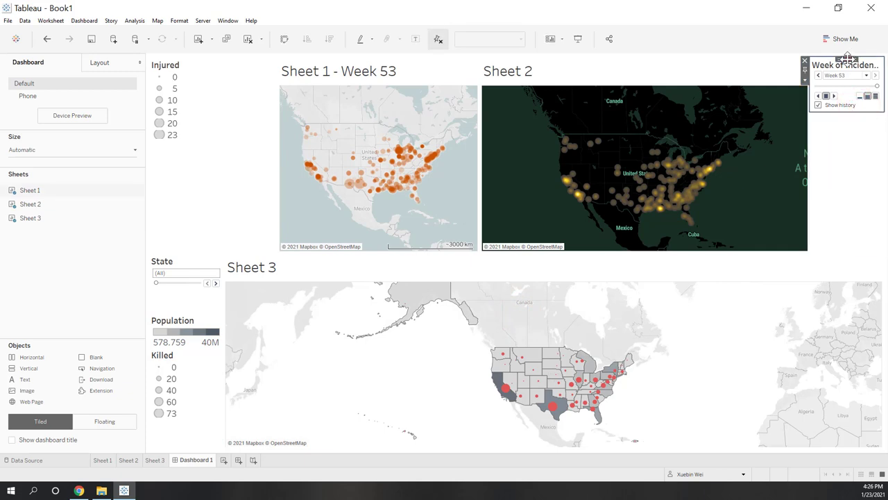
Step: Dock the week filter under the Injured legend, narrow that column, and stop playback at Week 25
{"action": "left_click_drag", "start_coordinate": [847, 58], "coordinate": [193, 216]}
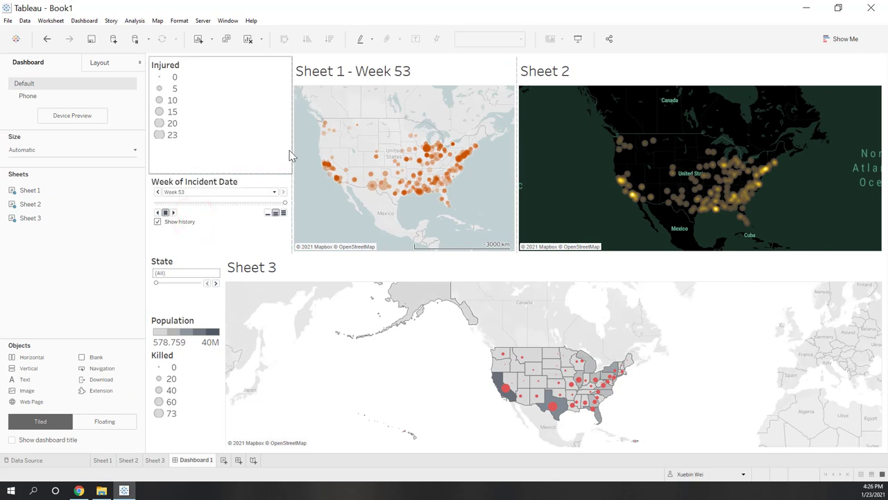
{"action": "left_click_drag", "start_coordinate": [292, 155], "coordinate": [224, 158]}
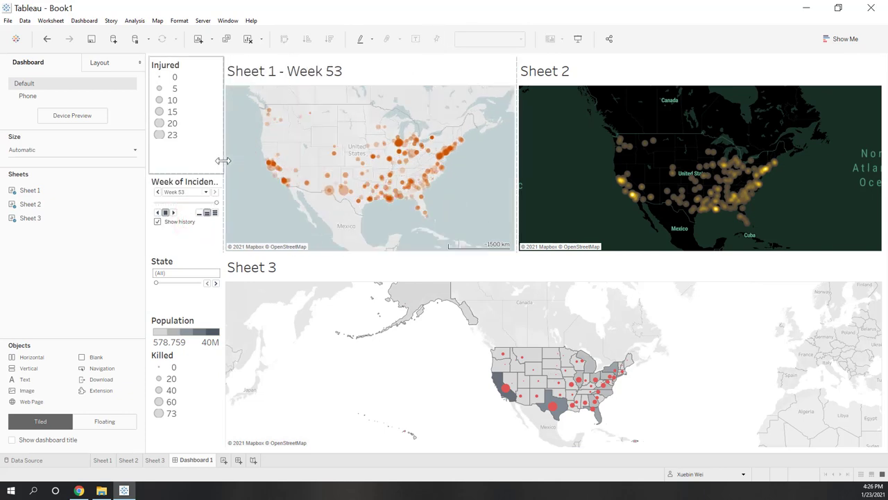
{"action": "left_click", "coordinate": [173, 213]}
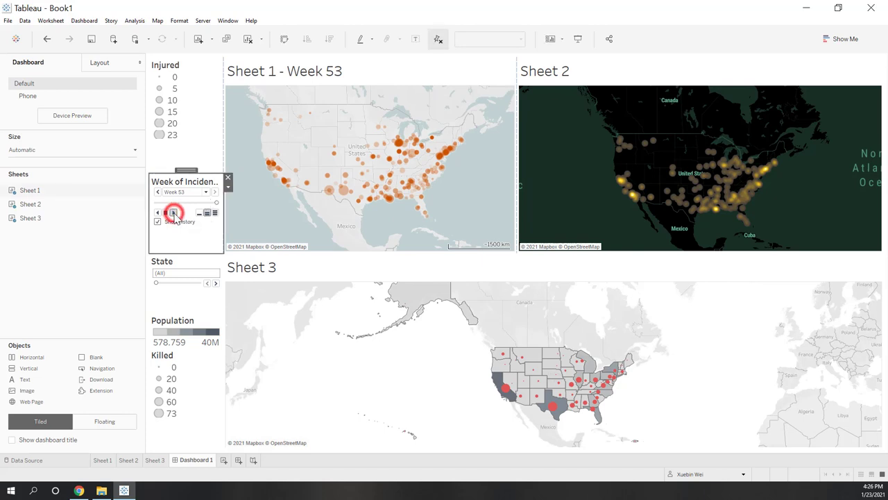
{"action": "left_click", "coordinate": [215, 212]}
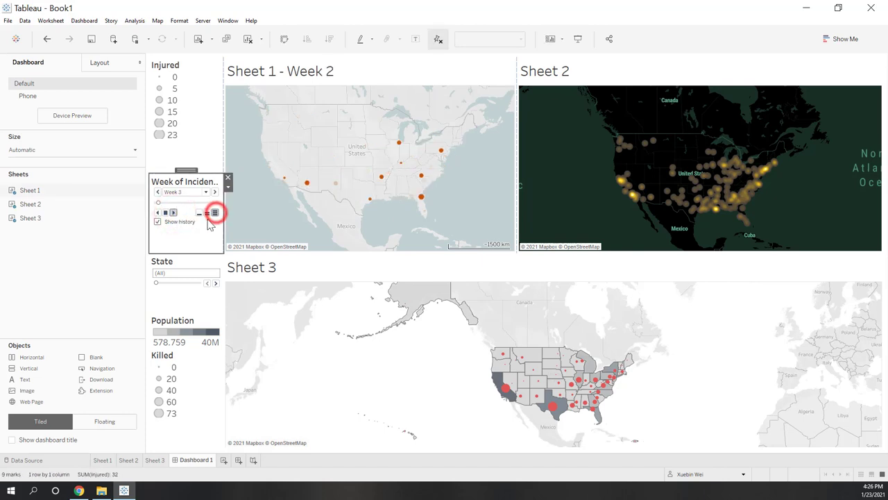
{"action": "left_click", "coordinate": [165, 212]}
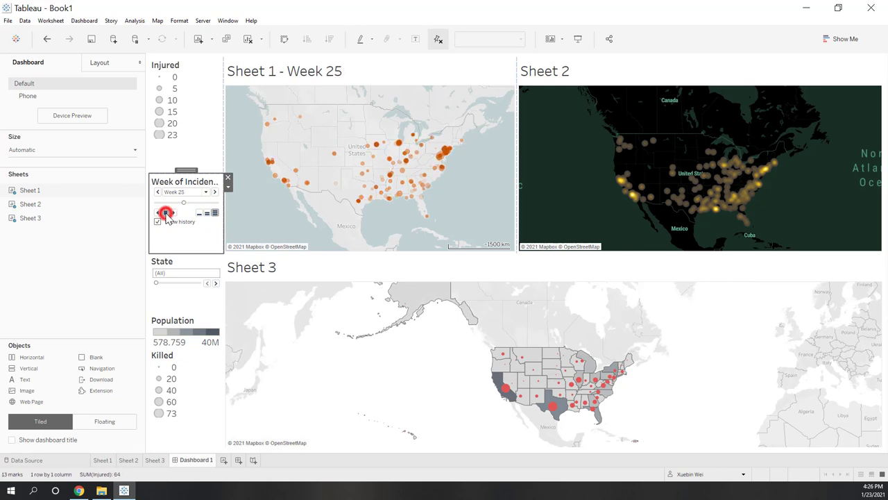
Step: Hide the titles of Sheets 1, 2 and 3, and zoom Sheet 3 in on the US
{"action": "left_click", "coordinate": [309, 75]}
{"action": "right_click", "coordinate": [308, 72]}
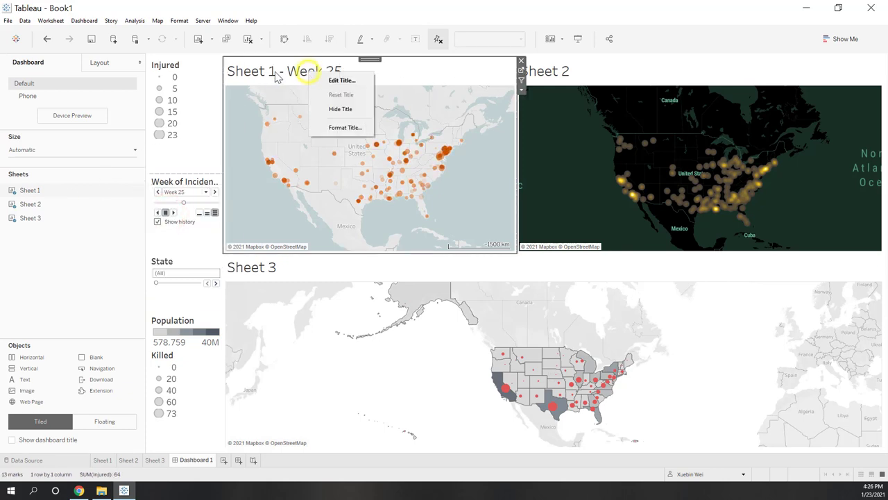
{"action": "left_click", "coordinate": [270, 74]}
{"action": "left_click", "coordinate": [568, 73]}
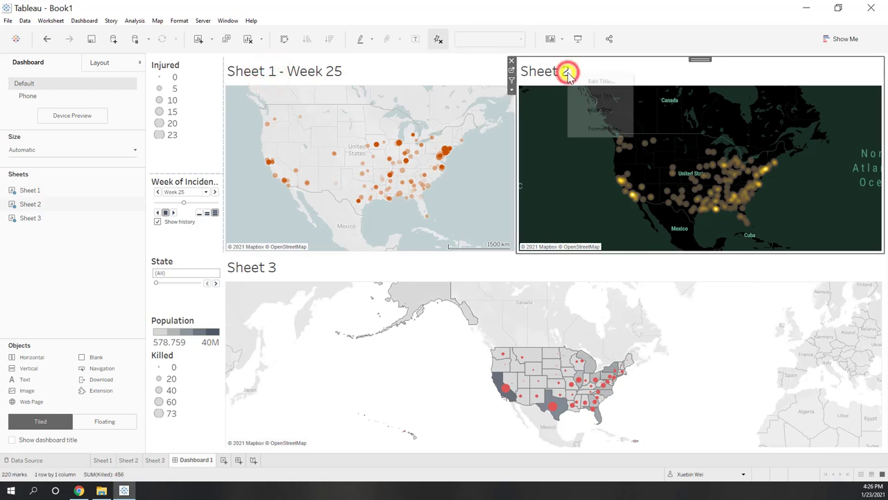
{"action": "right_click", "coordinate": [569, 74]}
{"action": "left_click", "coordinate": [591, 109]}
{"action": "left_click", "coordinate": [299, 70]}
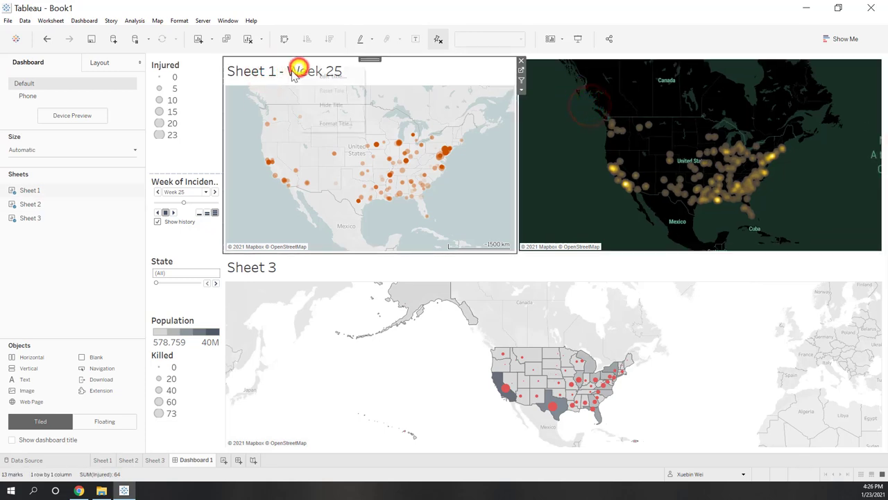
{"action": "right_click", "coordinate": [301, 71]}
{"action": "left_click", "coordinate": [331, 105]}
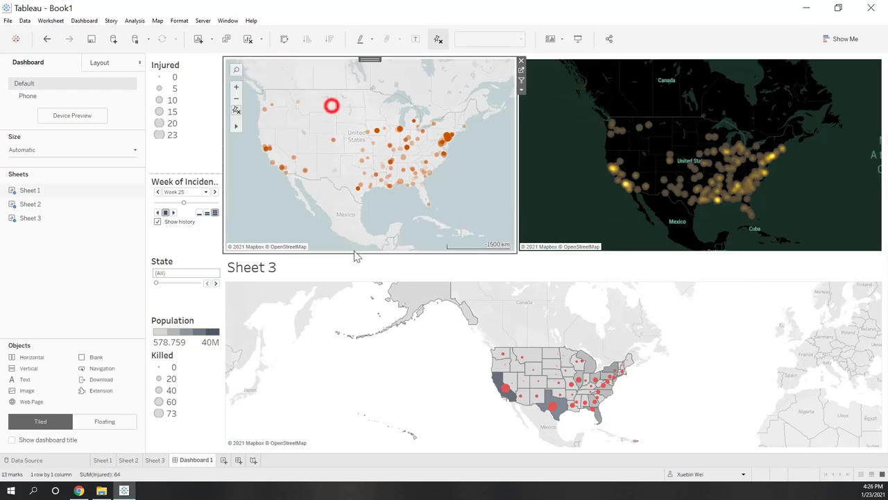
{"action": "left_click", "coordinate": [269, 271]}
{"action": "right_click", "coordinate": [270, 270]}
{"action": "left_click", "coordinate": [305, 306]}
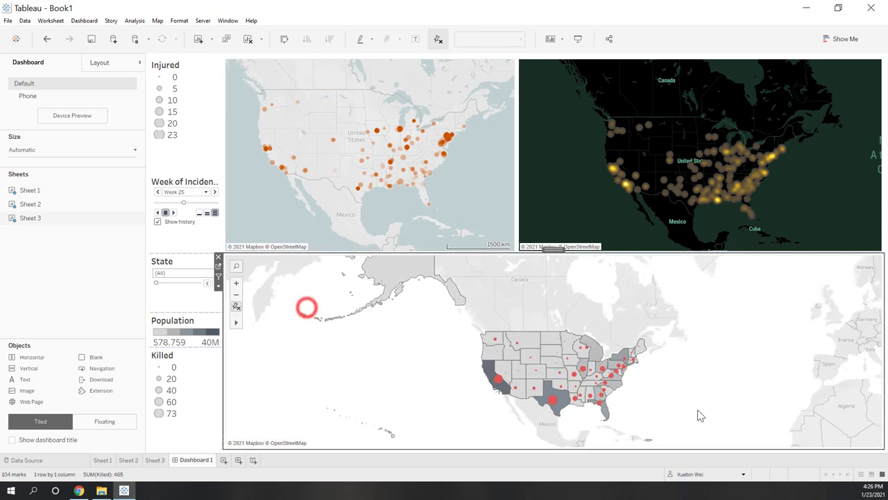
{"action": "scroll", "coordinate": [658, 408], "scroll_direction": "up", "scroll_amount": 4}
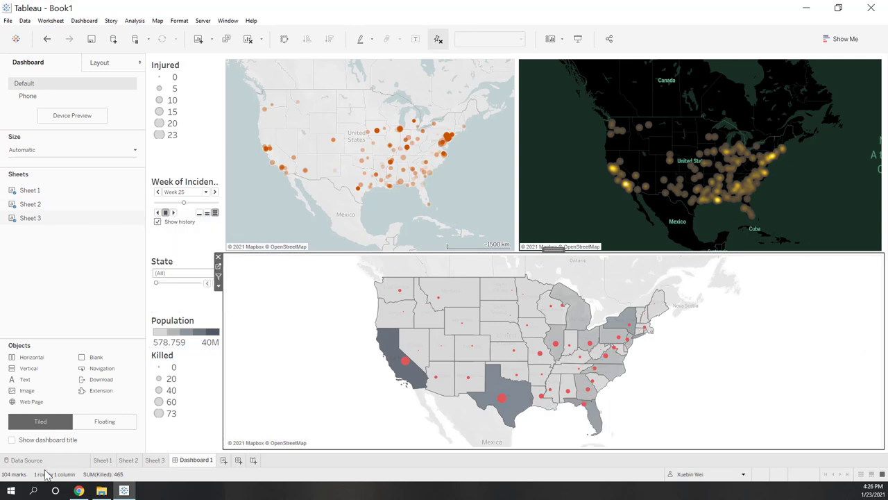
Step: Show a centre-aligned dashboard title reading Lab6
{"action": "left_click", "coordinate": [12, 439]}
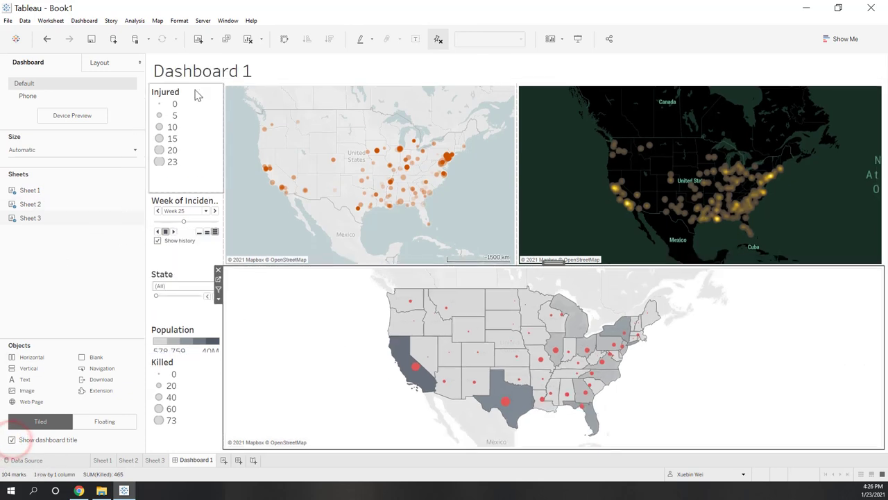
{"action": "left_click", "coordinate": [237, 69]}
{"action": "double_click", "coordinate": [237, 69]}
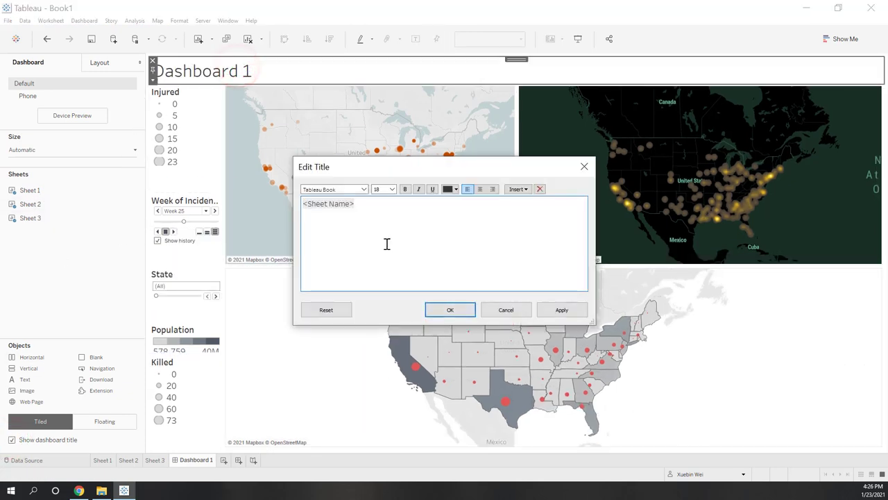
{"action": "triple_click", "coordinate": [403, 220]}
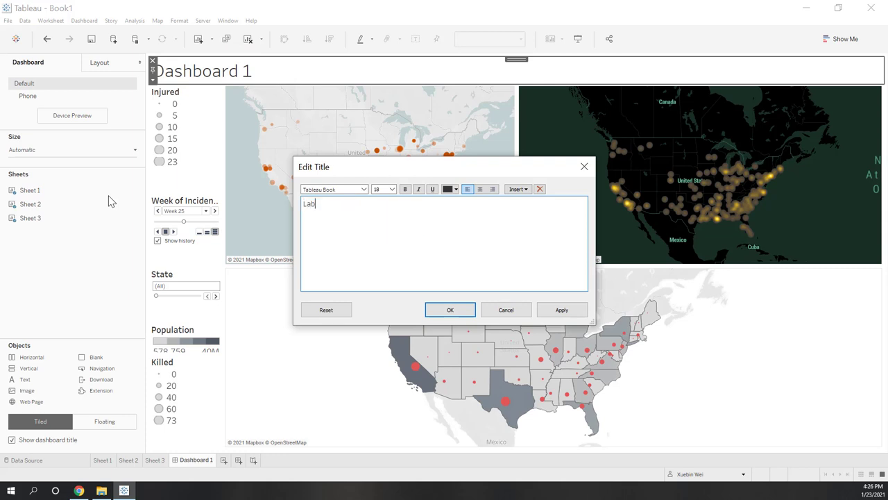
{"action": "left_click", "coordinate": [482, 189]}
{"action": "left_click", "coordinate": [451, 310]}
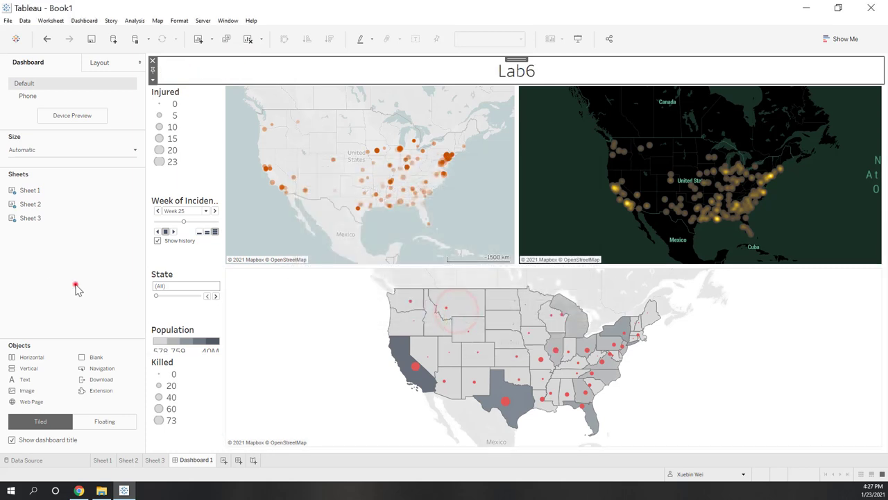
Step: Reset the dark and light top maps to a US view
{"action": "left_click", "coordinate": [77, 289]}
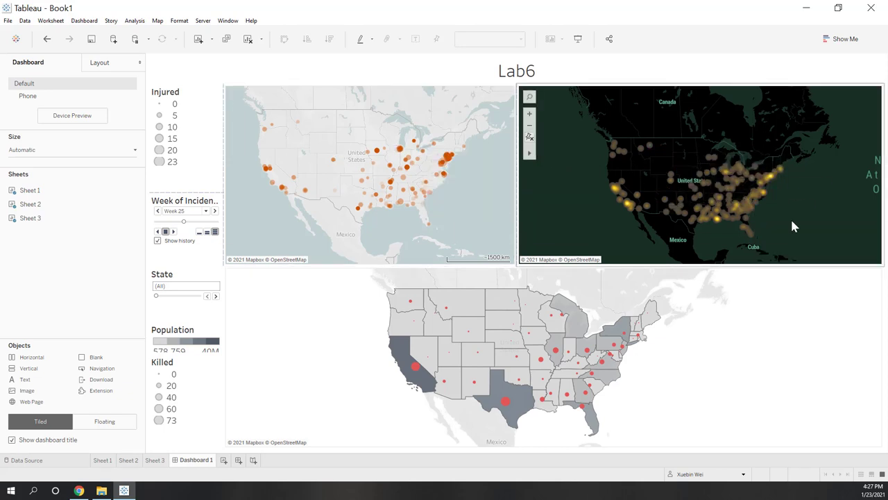
{"action": "left_click", "coordinate": [529, 136]}
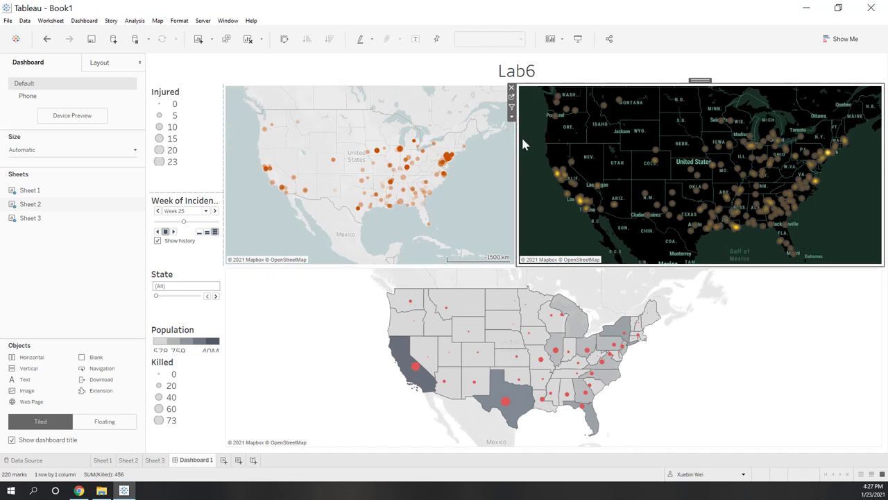
{"action": "left_click", "coordinate": [236, 137]}
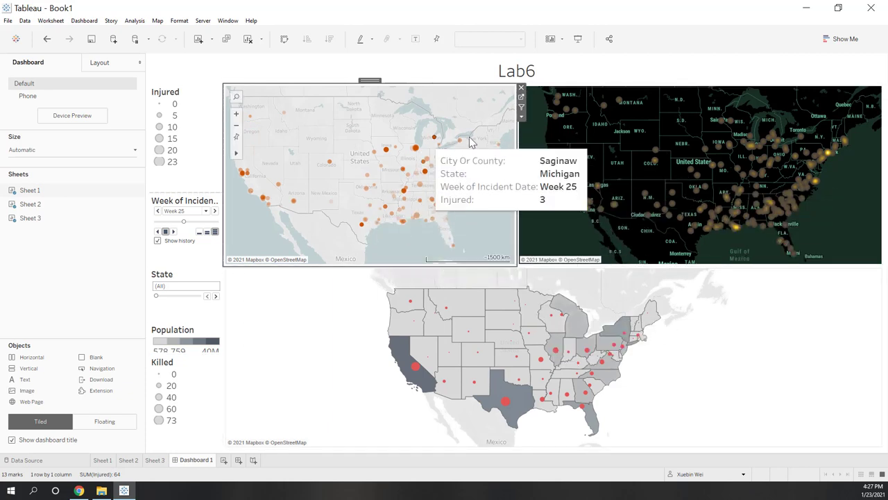
Step: Apply the State filter to all worksheets using related data sources
{"action": "left_click", "coordinate": [186, 283]}
{"action": "left_click", "coordinate": [228, 280]}
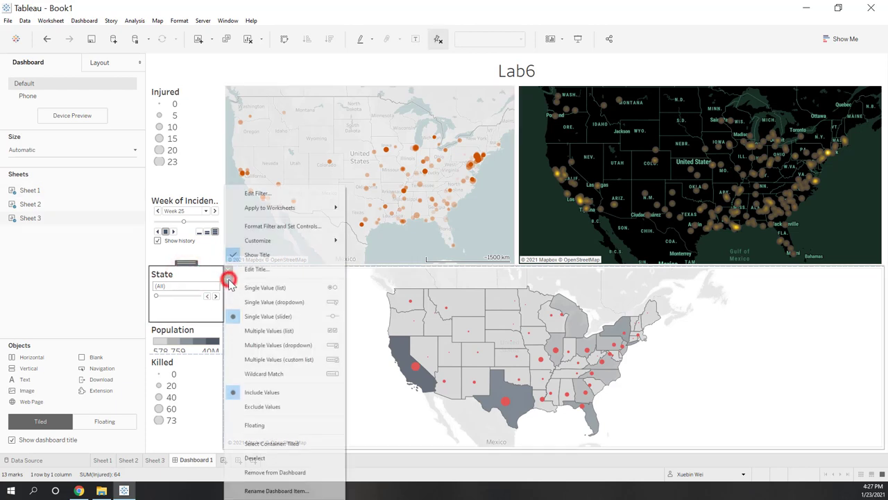
{"action": "mouse_move", "coordinate": [276, 211]}
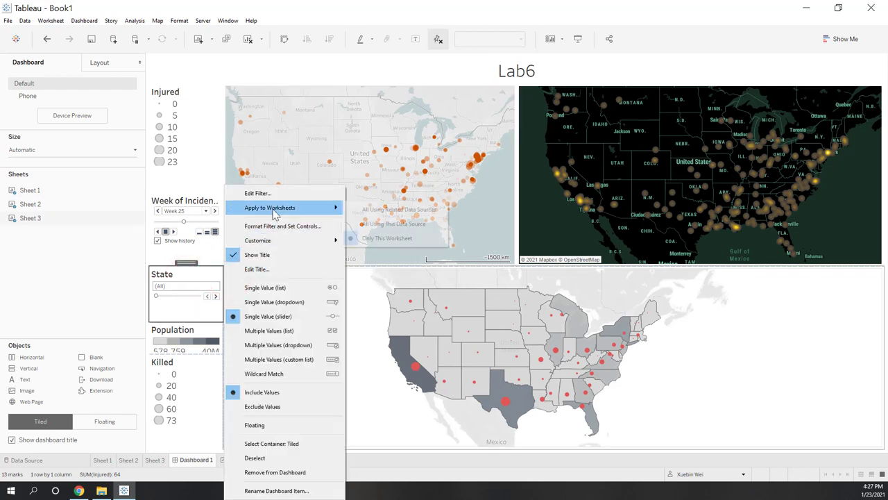
{"action": "left_click", "coordinate": [387, 210]}
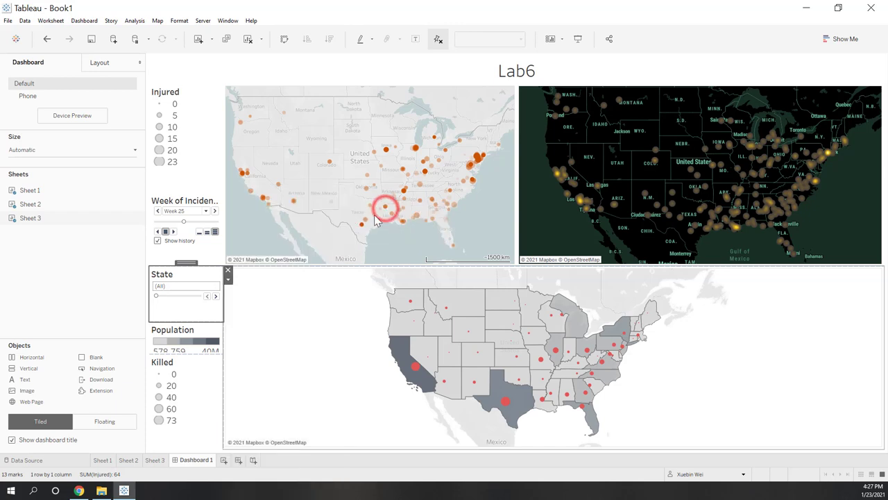
{"action": "left_click", "coordinate": [293, 339]}
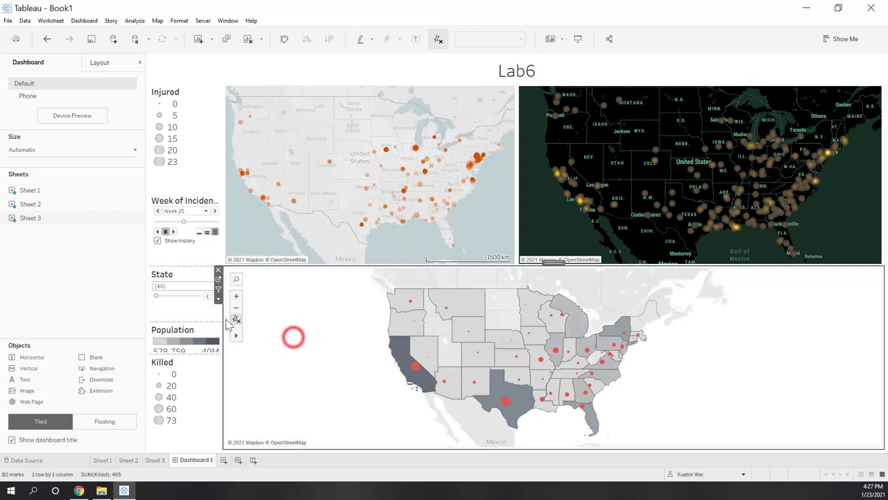
{"action": "left_click", "coordinate": [202, 316]}
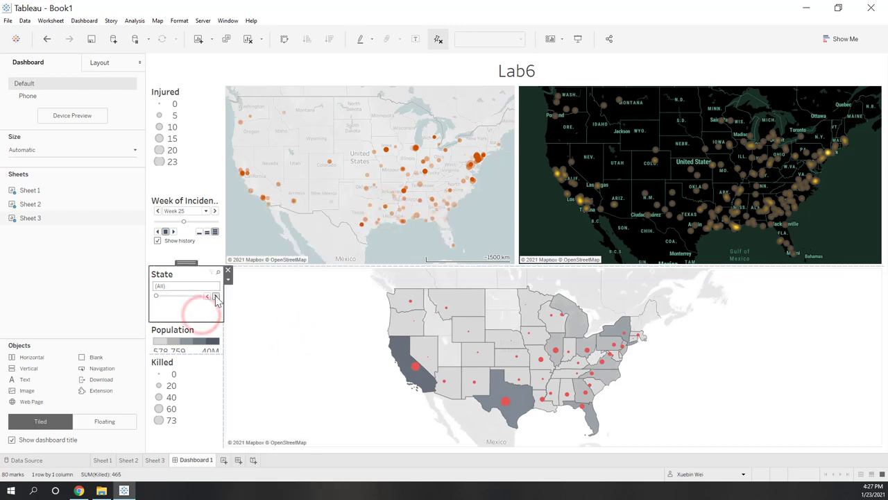
Step: Step the State filter from Alabama through to District of Columbia
{"action": "left_click", "coordinate": [216, 296]}
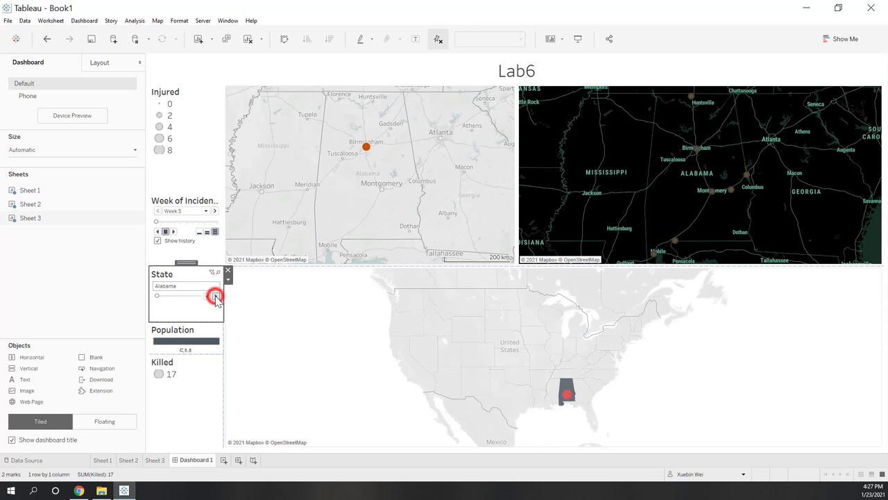
{"action": "left_click", "coordinate": [216, 296]}
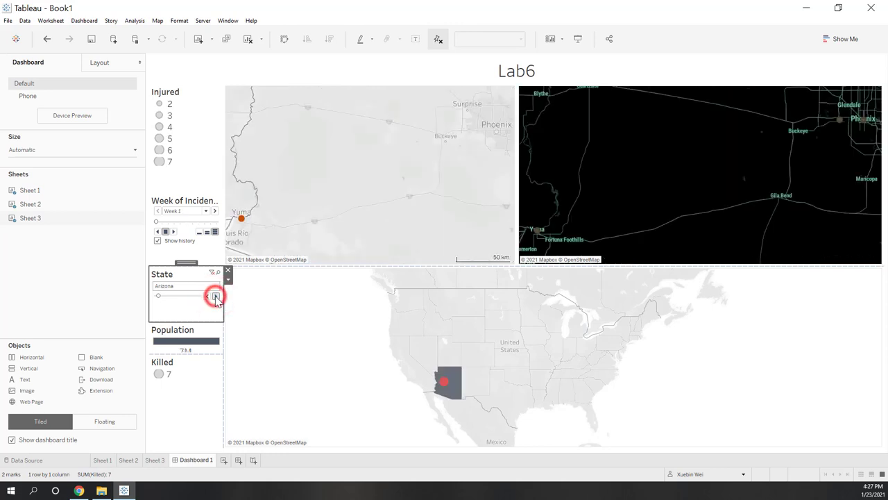
{"action": "left_click", "coordinate": [216, 296]}
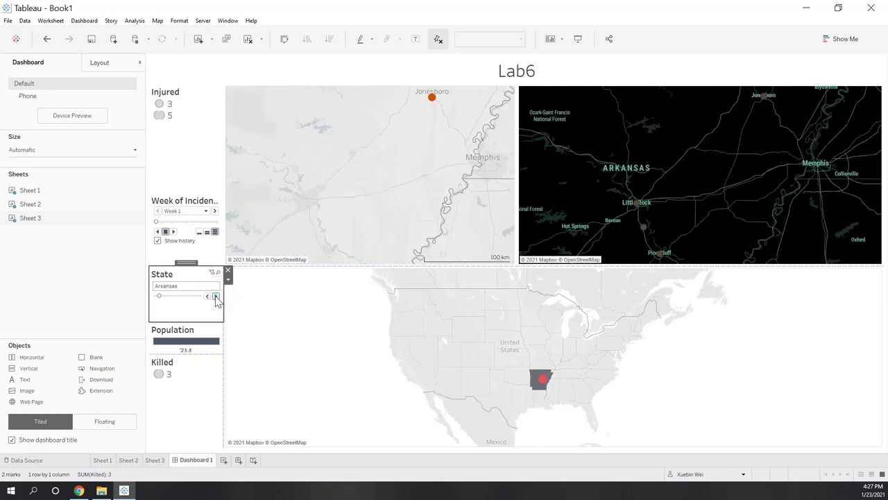
{"action": "left_click", "coordinate": [216, 296]}
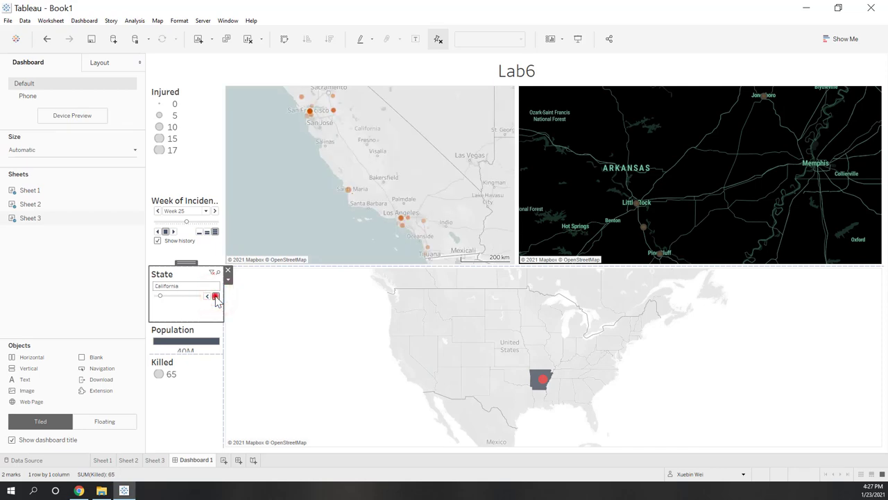
{"action": "left_click", "coordinate": [215, 296]}
{"action": "left_click", "coordinate": [216, 297]}
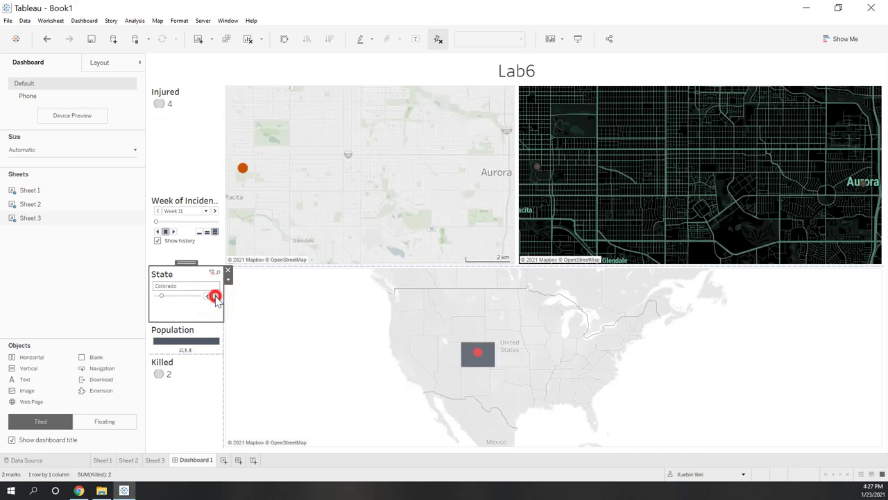
{"action": "left_click", "coordinate": [216, 296]}
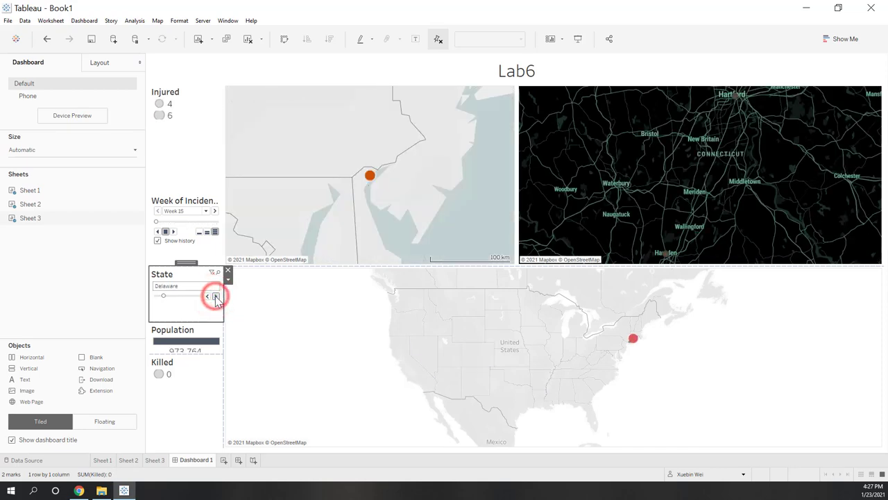
{"action": "left_click", "coordinate": [216, 296]}
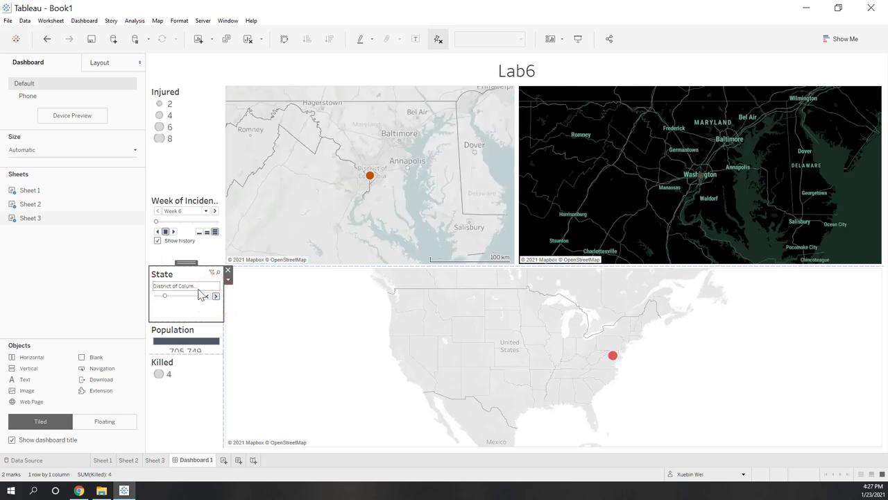
Step: Move the week filter up under the Injured legend and reset State to (All)
{"action": "left_click_drag", "start_coordinate": [179, 203], "coordinate": [170, 193]}
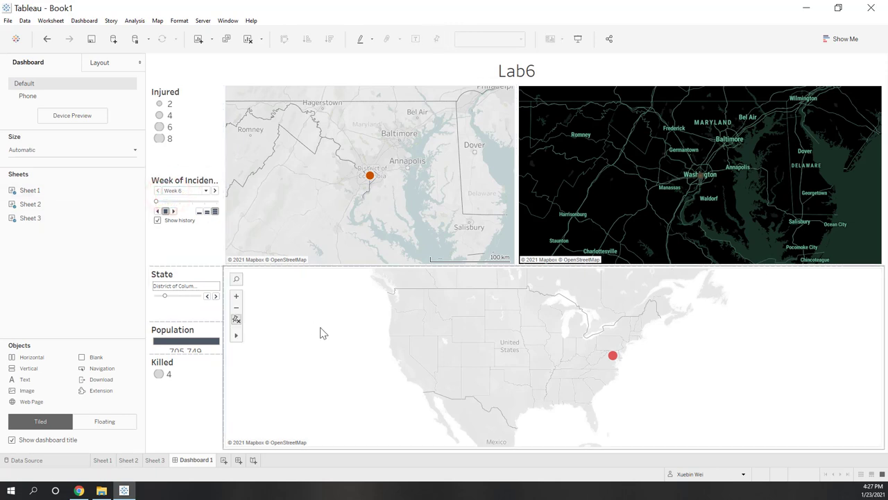
{"action": "left_click", "coordinate": [204, 290]}
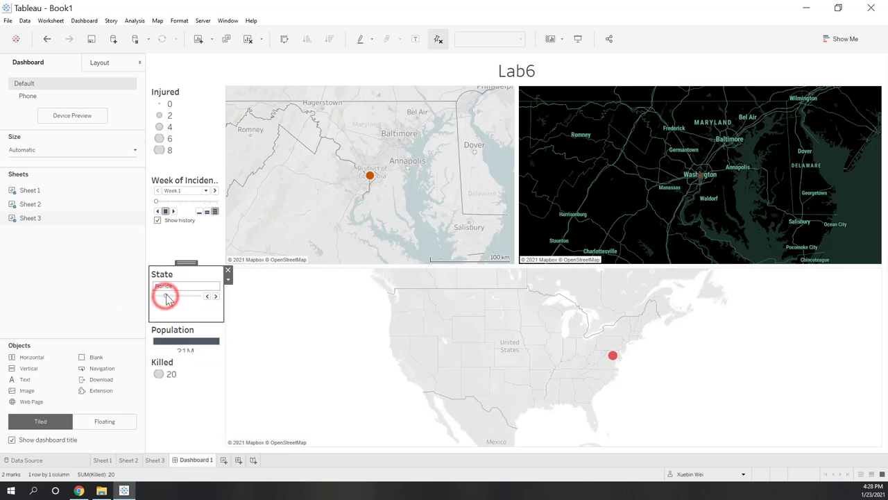
{"action": "left_click_drag", "start_coordinate": [164, 296], "coordinate": [157, 297]}
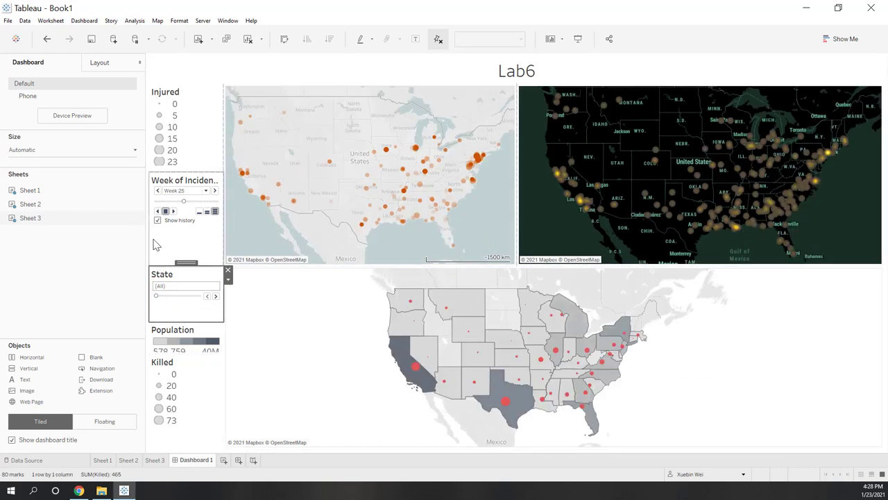
Step: Play the Week of Incident filter through to Week 53, then try moving the Population legend
{"action": "left_click", "coordinate": [194, 246]}
{"action": "left_click", "coordinate": [173, 211]}
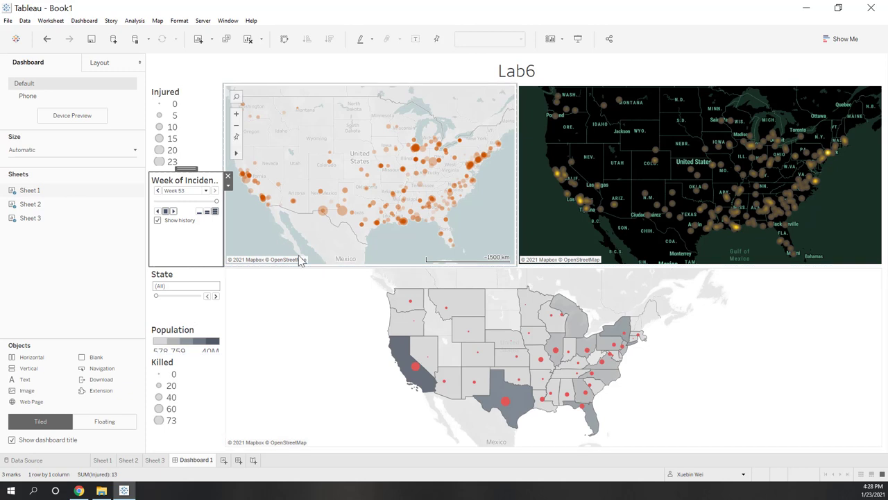
{"action": "left_click", "coordinate": [295, 379]}
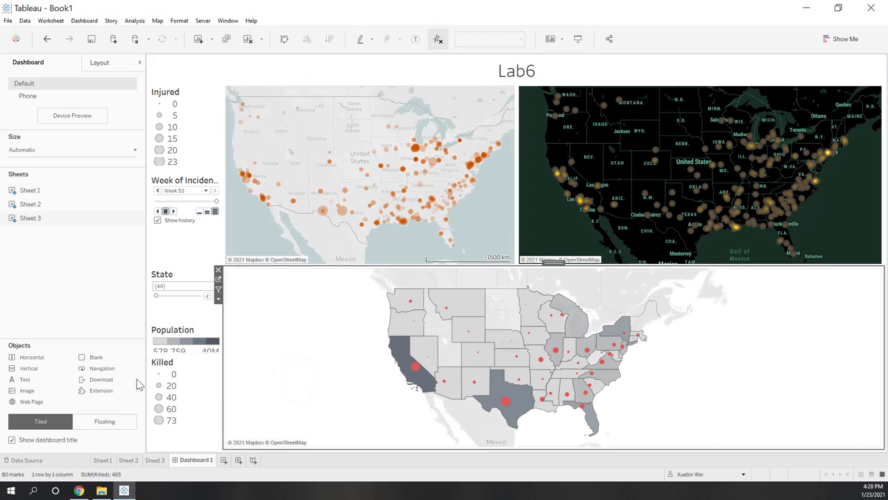
{"action": "left_click", "coordinate": [178, 352]}
{"action": "left_click_drag", "start_coordinate": [179, 374], "coordinate": [185, 352]}
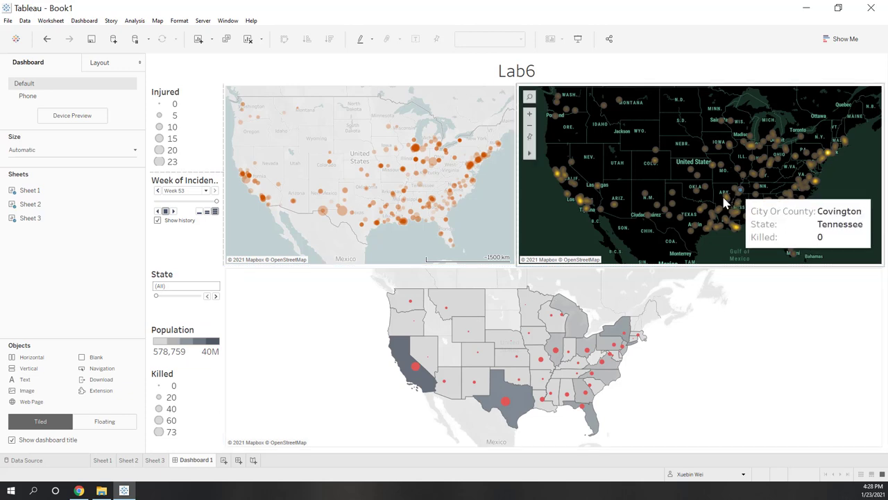
Step: Set the State filter to Alabama and zoom into the dark density map
{"action": "left_click", "coordinate": [654, 201]}
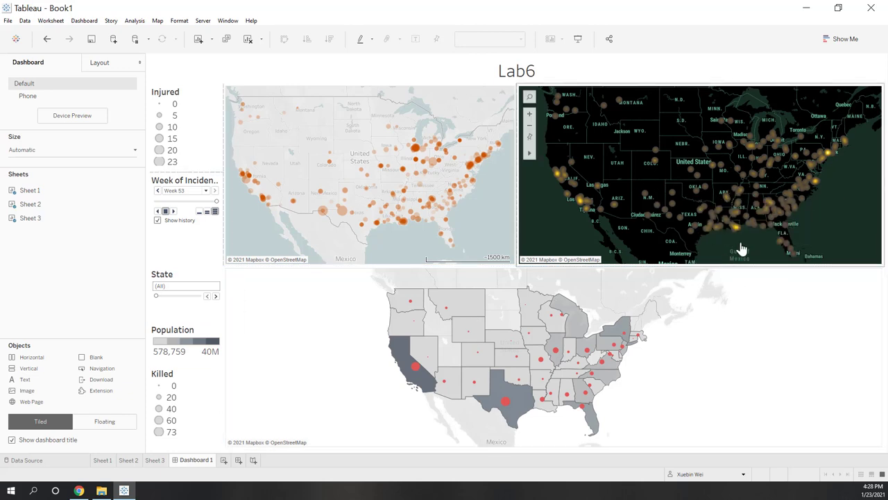
{"action": "left_click", "coordinate": [199, 303]}
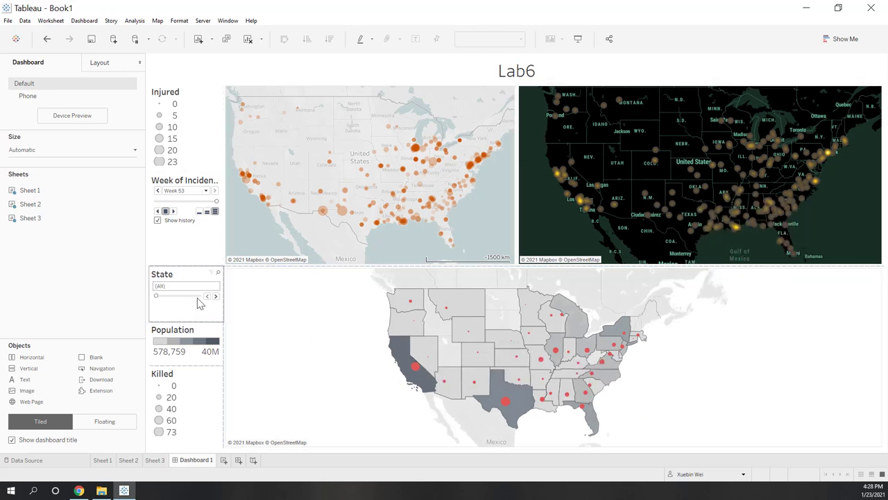
{"action": "left_click", "coordinate": [217, 297]}
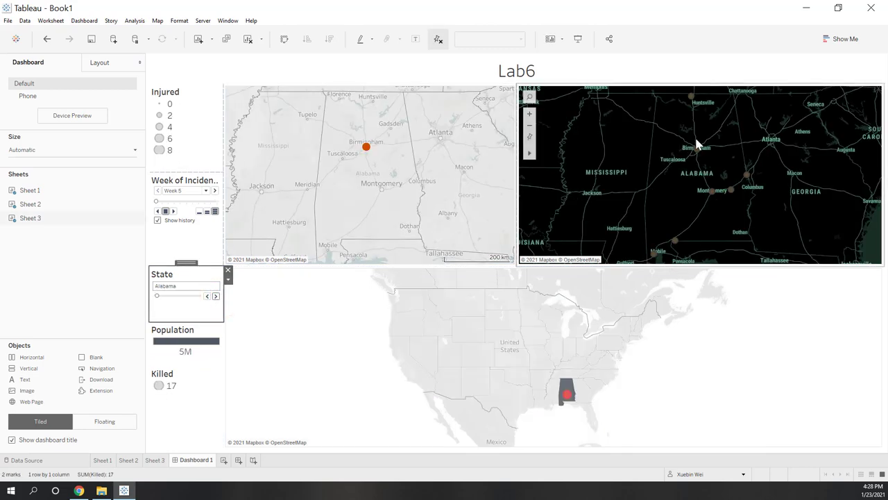
{"action": "scroll", "coordinate": [701, 142], "scroll_direction": "up", "scroll_amount": 3}
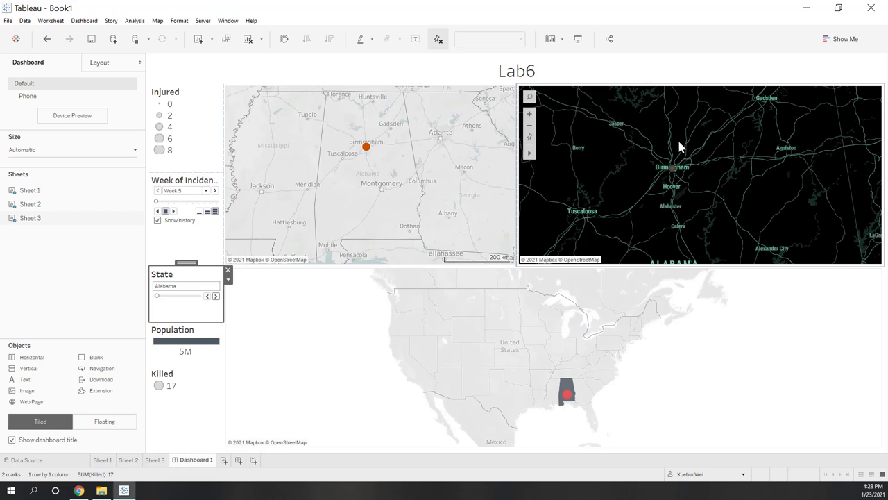
{"action": "scroll", "coordinate": [680, 160], "scroll_direction": "up", "scroll_amount": 2}
{"action": "scroll", "coordinate": [694, 187], "scroll_direction": "up", "scroll_amount": 2}
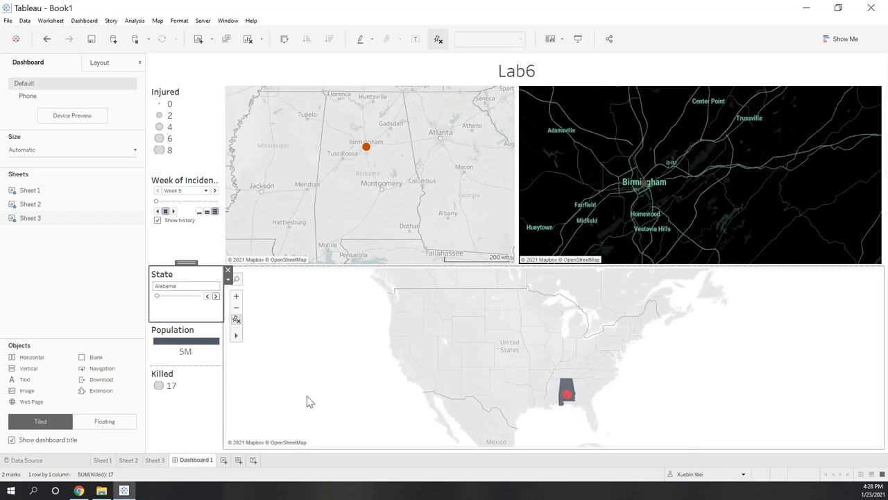
Step: Reset the State filter to (All) and restore the dark map to the full contiguous US
{"action": "left_click", "coordinate": [147, 297]}
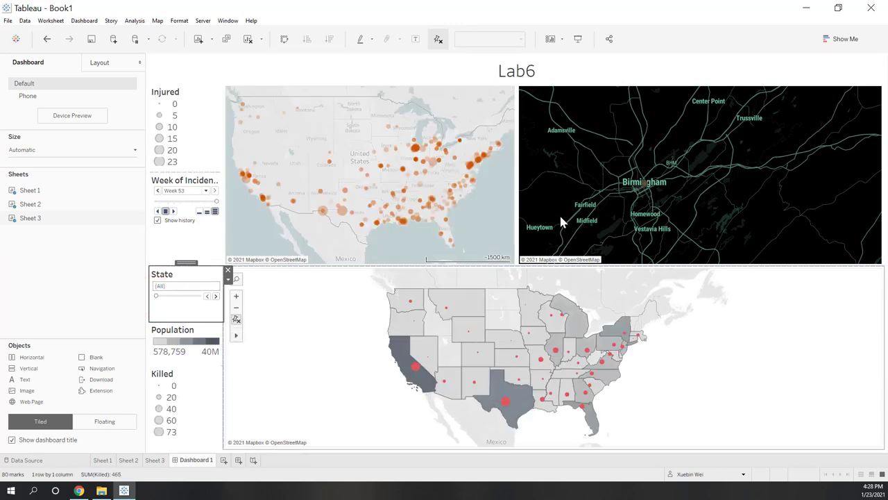
{"action": "left_click", "coordinate": [532, 137]}
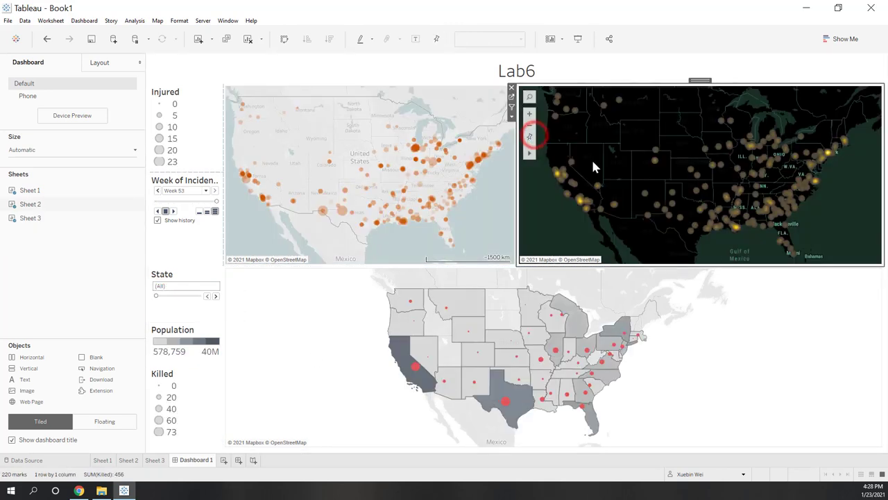
{"action": "left_click", "coordinate": [335, 373]}
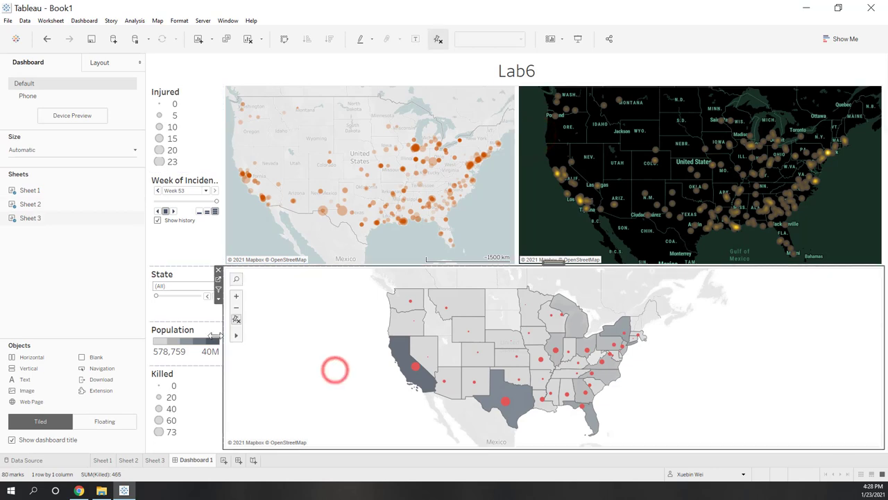
{"action": "left_click", "coordinate": [58, 289]}
{"action": "left_click", "coordinate": [82, 20]}
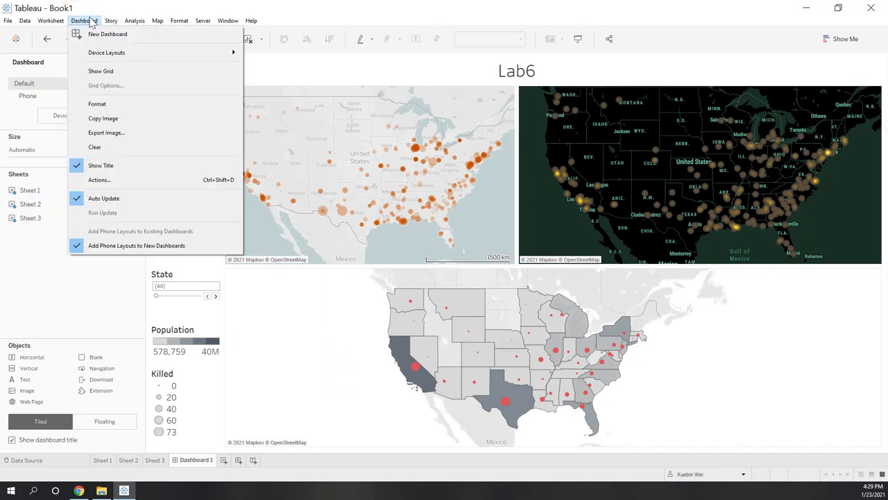
Step: Undo an accidental Clear, then export the dashboard as PNG 'lab6' in OneDrive/IA342_2021_spring/lab6
{"action": "left_click", "coordinate": [109, 143]}
{"action": "left_click", "coordinate": [47, 39]}
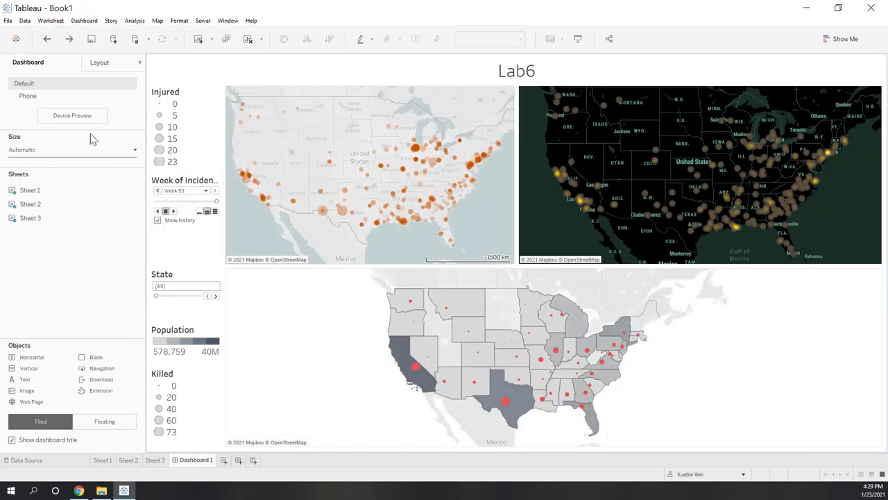
{"action": "left_click", "coordinate": [76, 22]}
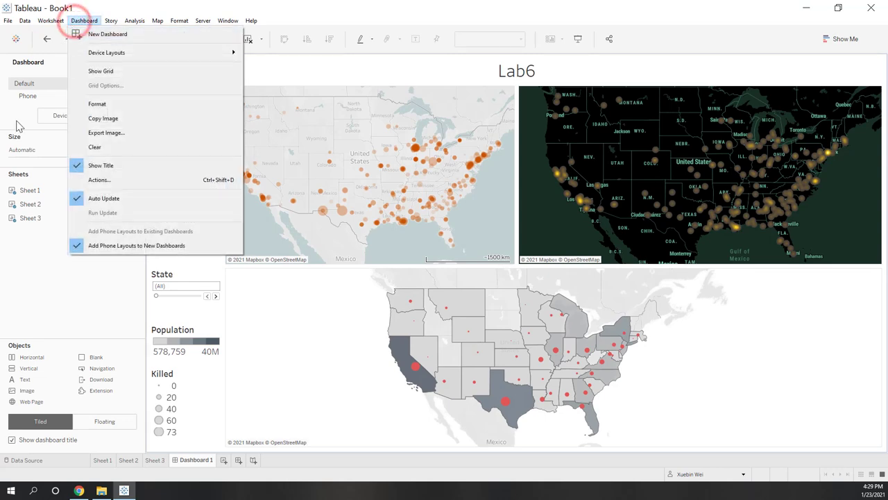
{"action": "left_click", "coordinate": [113, 133]}
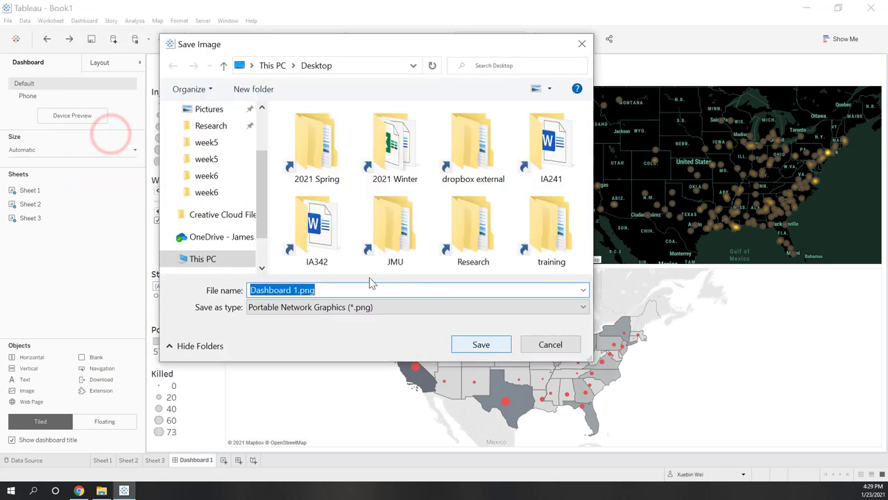
{"action": "left_click", "coordinate": [211, 243]}
{"action": "scroll", "coordinate": [346, 201], "scroll_direction": "down", "scroll_amount": 3}
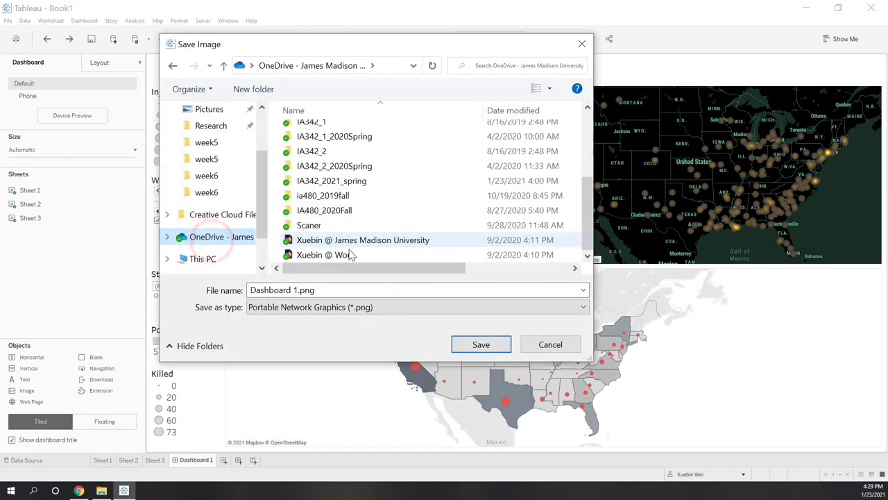
{"action": "double_click", "coordinate": [335, 180]}
{"action": "double_click", "coordinate": [305, 206]}
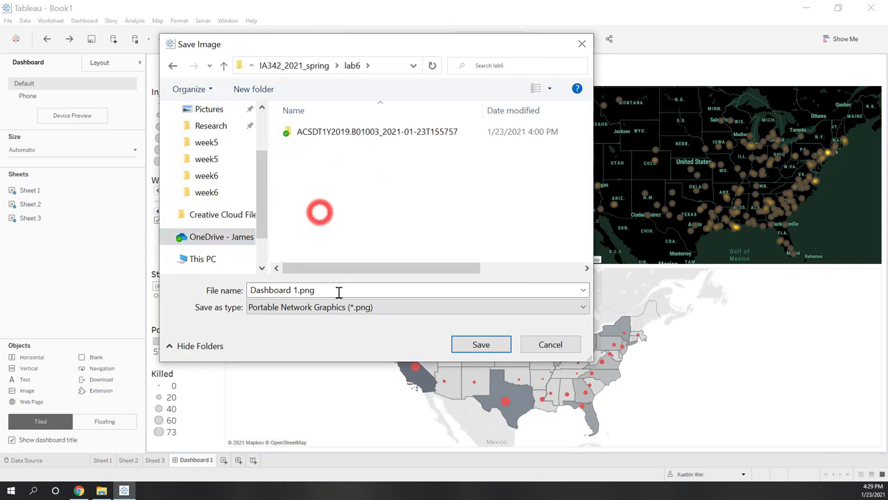
{"action": "left_click", "coordinate": [337, 291]}
{"action": "type", "text": "lab6"}
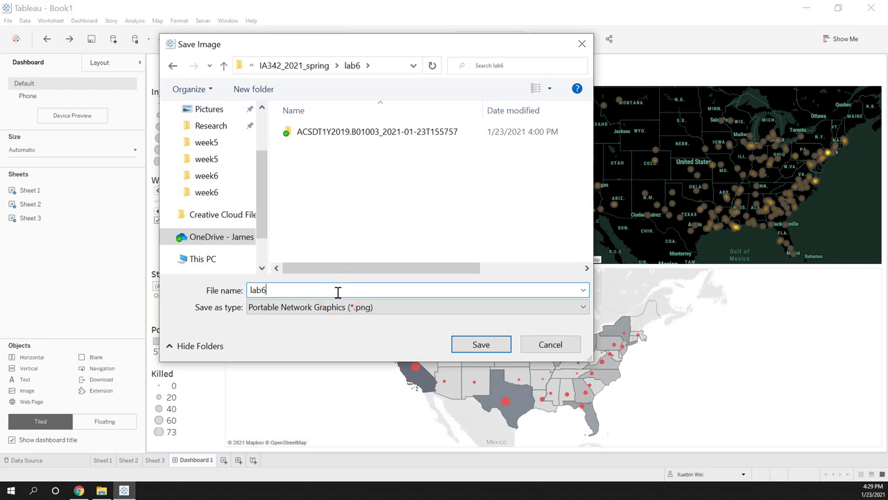
{"action": "left_click", "coordinate": [481, 345]}
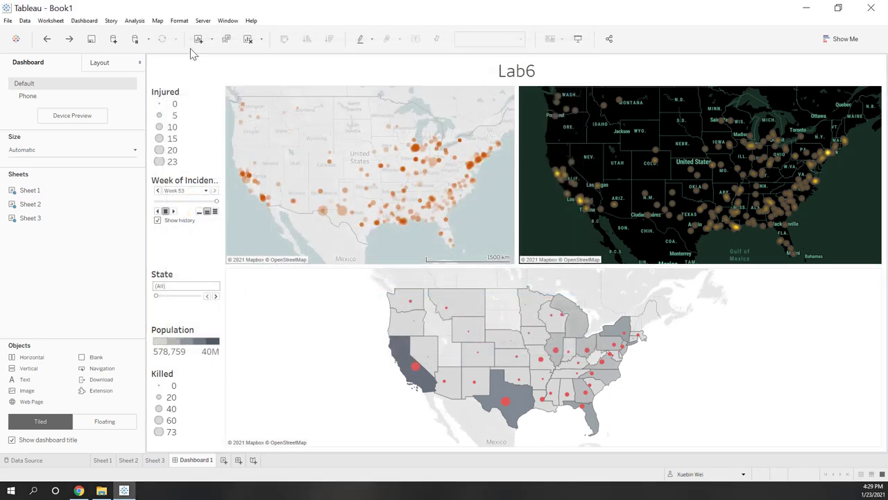
Step: Bring up the Server > Tableau Public publishing options
{"action": "left_click", "coordinate": [204, 20]}
{"action": "mouse_move", "coordinate": [215, 36]}
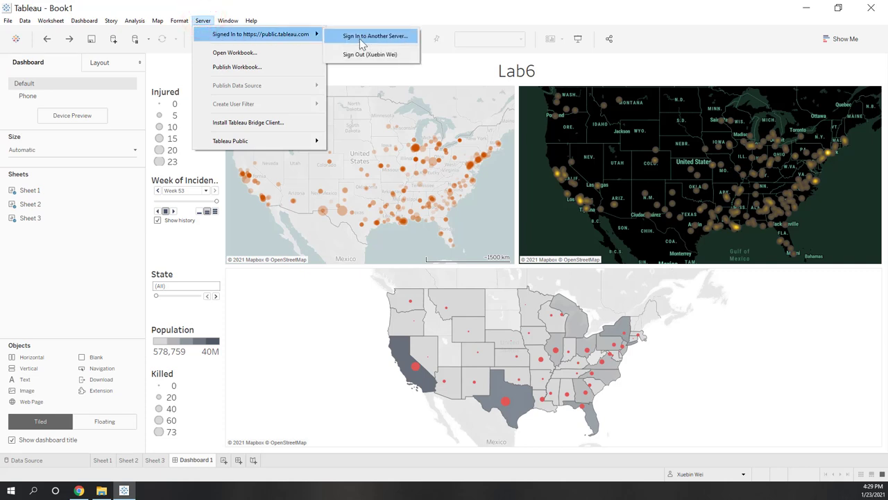
{"action": "mouse_move", "coordinate": [288, 144]}
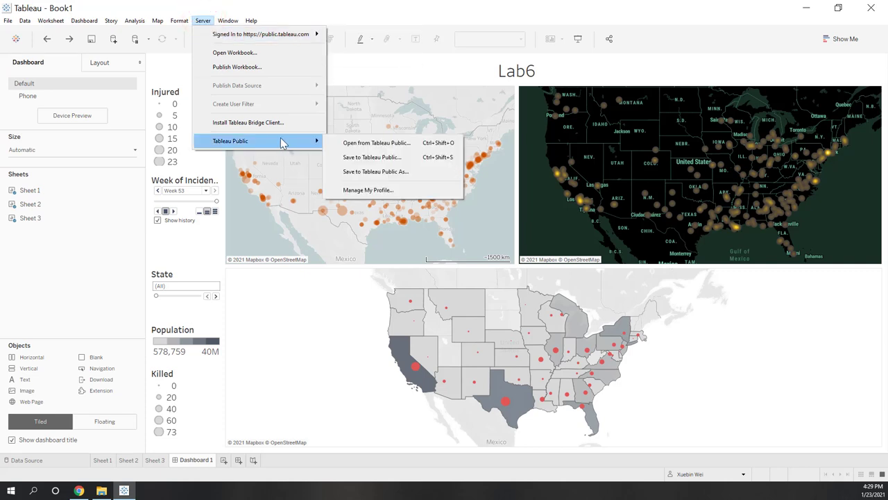